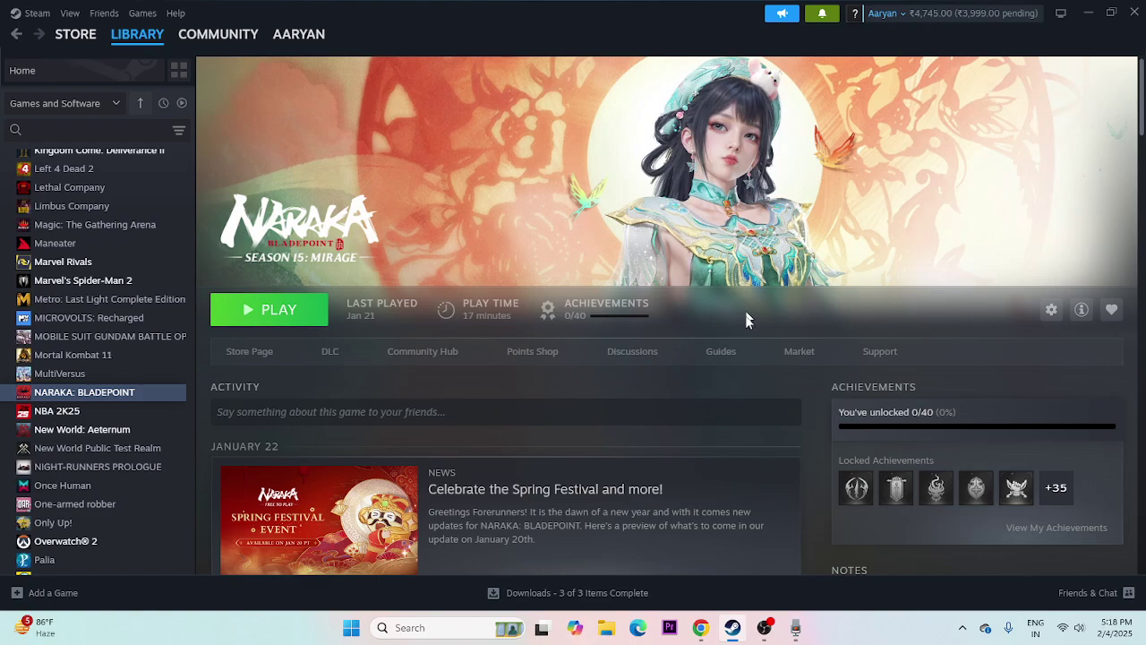
# View the Windows power options without choosing any of them
pyautogui.click(351, 630)
pyautogui.click(750, 578)
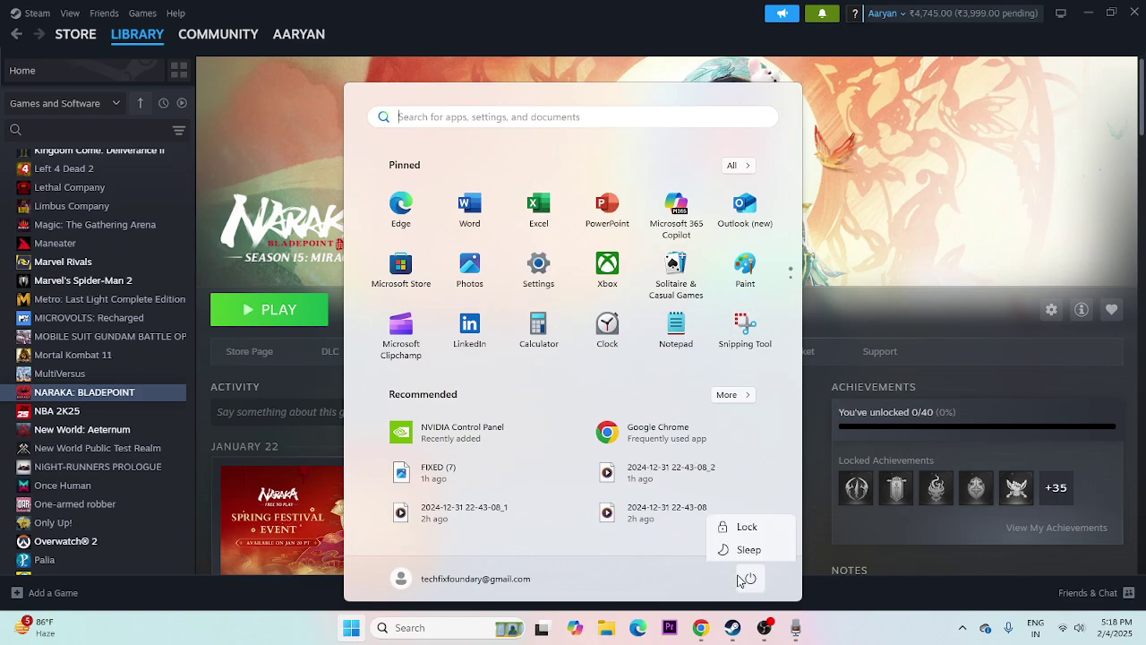
pyautogui.press('Escape')
pyautogui.press('Escape')
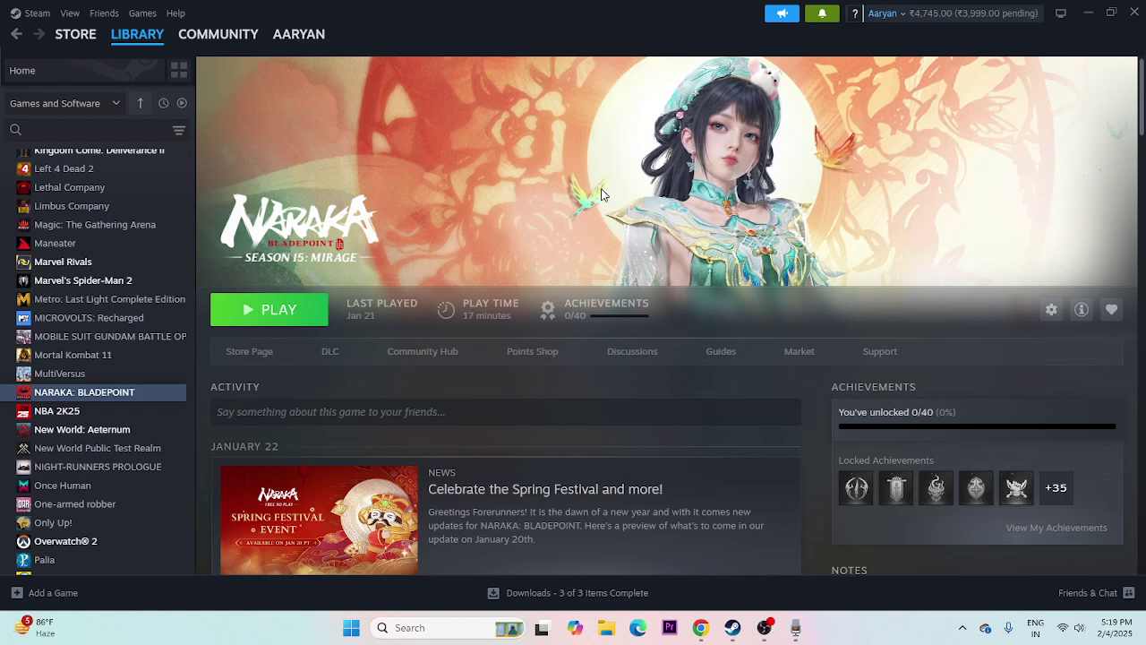
# Browse NARAKA: BLADEPOINT's installed files from its Steam properties and look through the game folder in a maximized window
pyautogui.rightClick(53, 394)
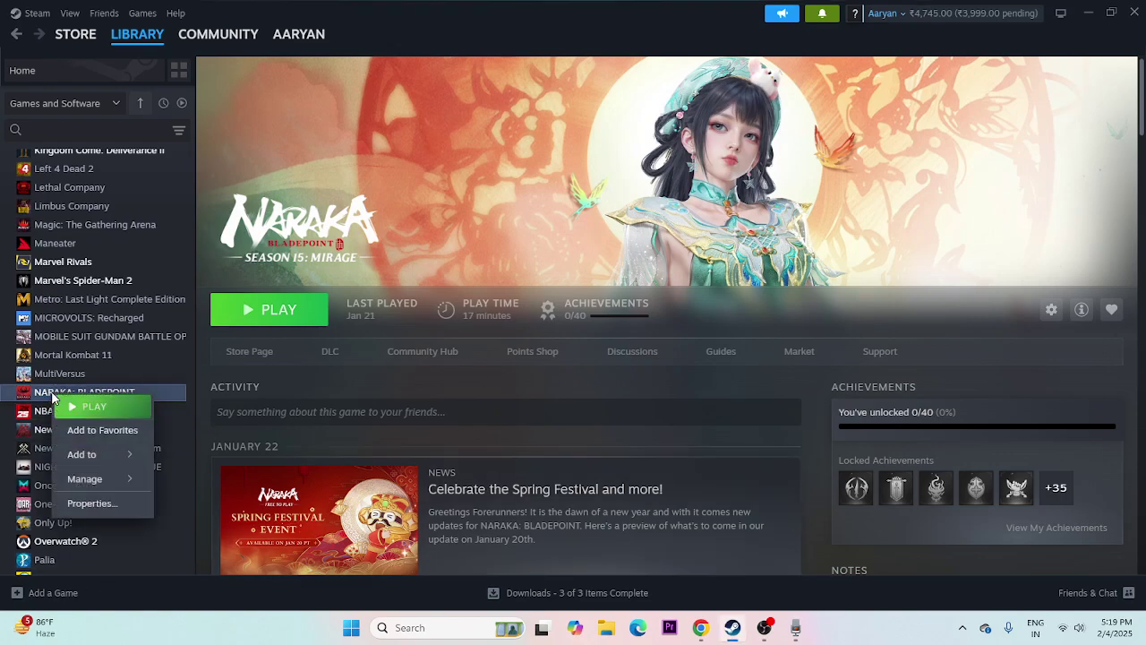
pyautogui.click(92, 503)
pyautogui.click(338, 235)
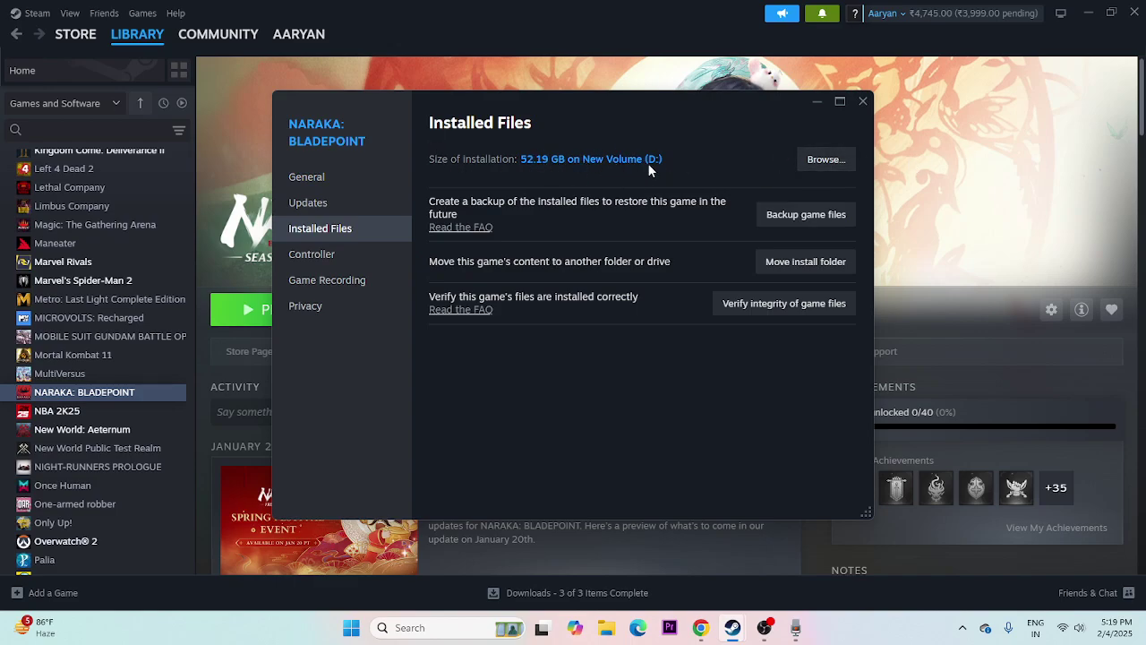
pyautogui.click(819, 167)
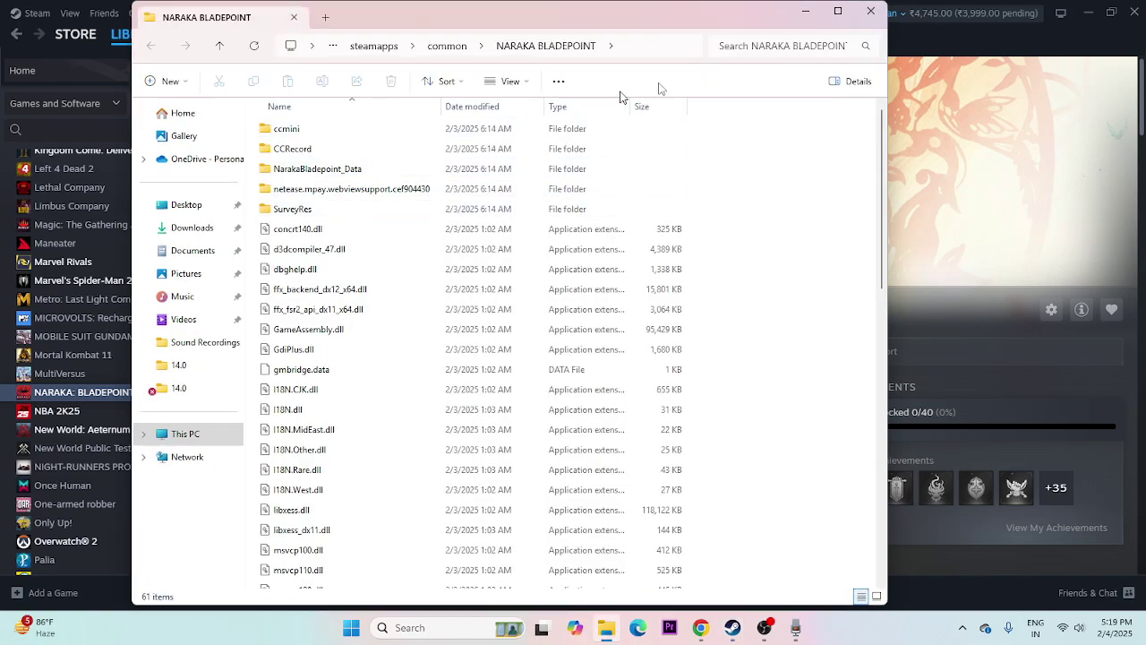
pyautogui.click(837, 11)
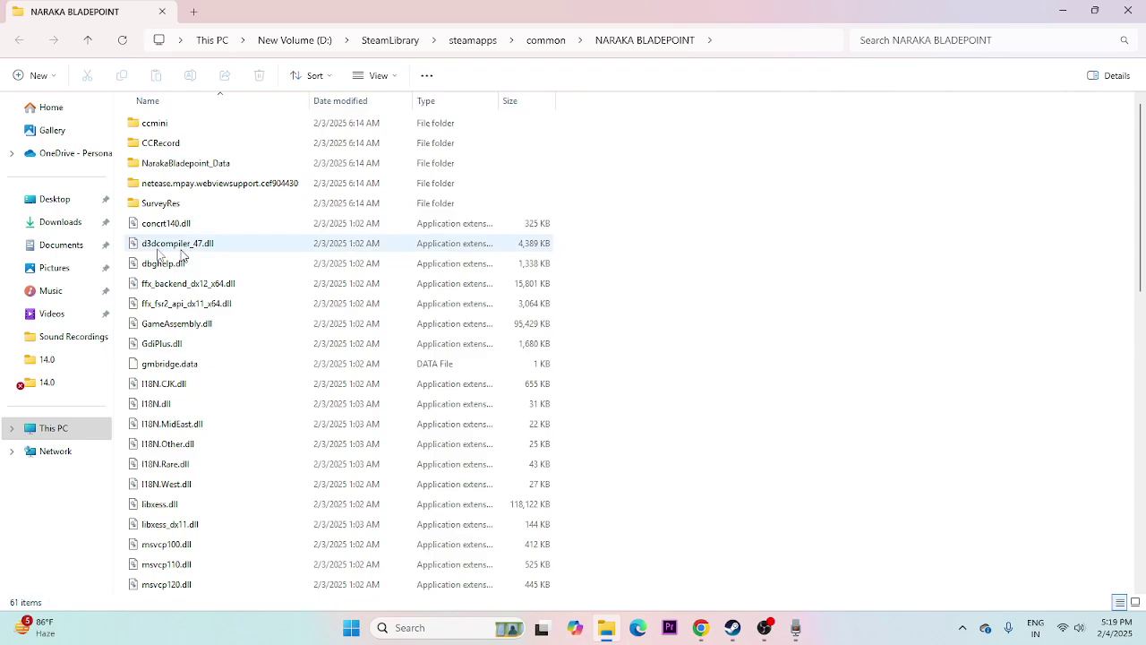
pyautogui.scroll(-6, 365, 261)
pyautogui.scroll(6, 365, 260)
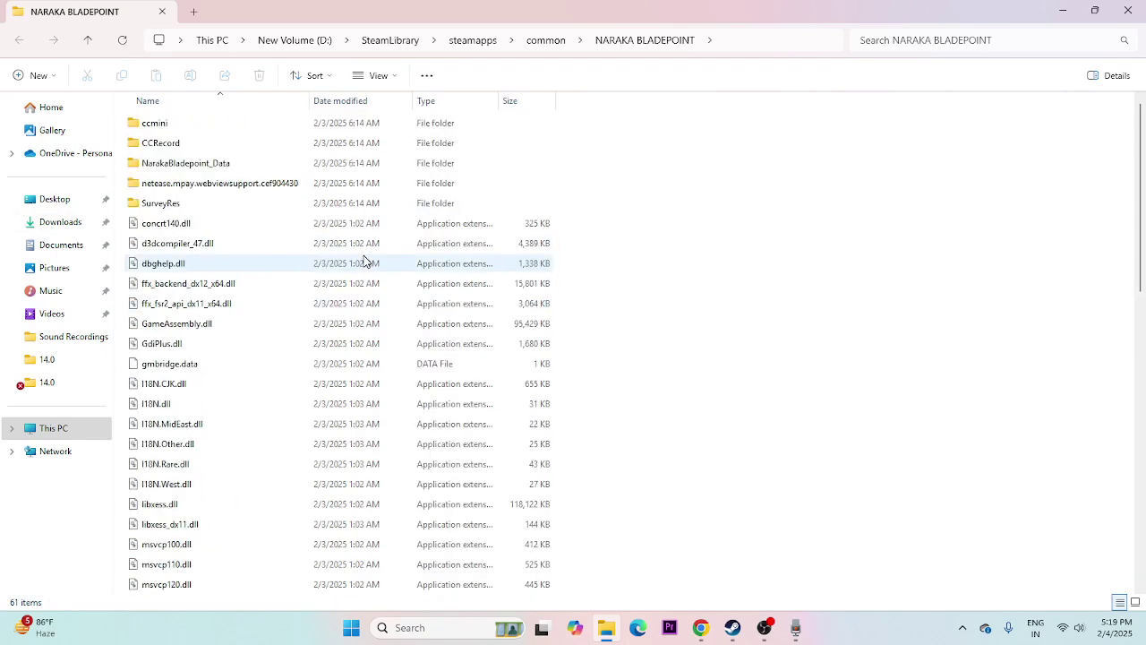
# Close the game folder, the NARAKA: BLADEPOINT properties dialog and the Steam window
pyautogui.click(1127, 11)
pyautogui.click(861, 101)
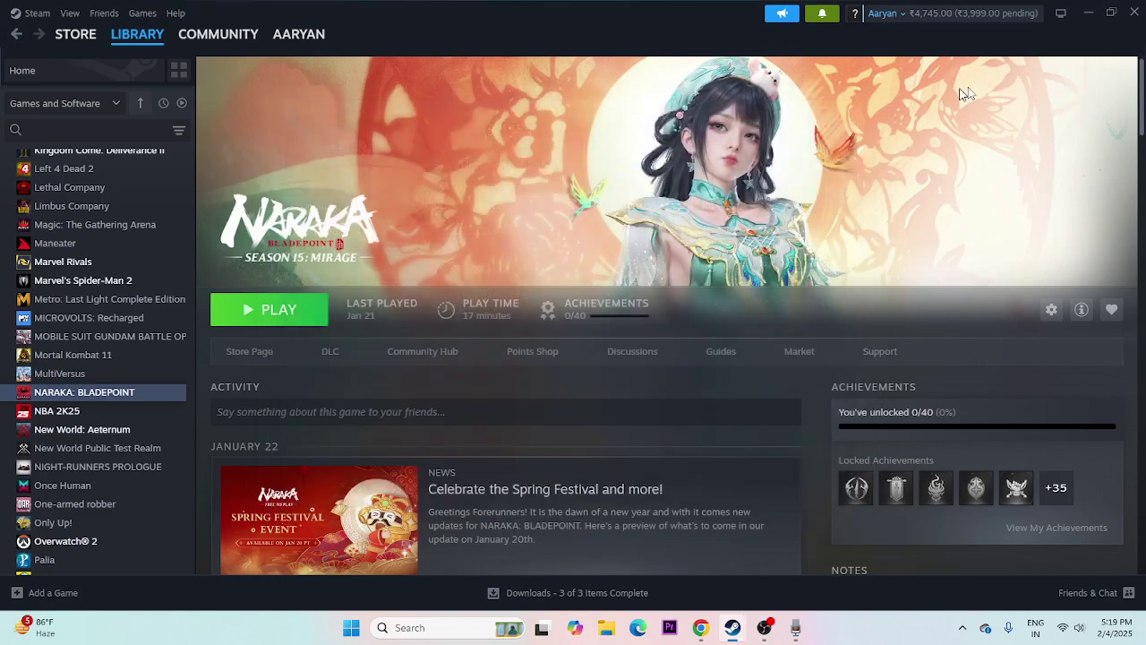
pyautogui.click(1135, 14)
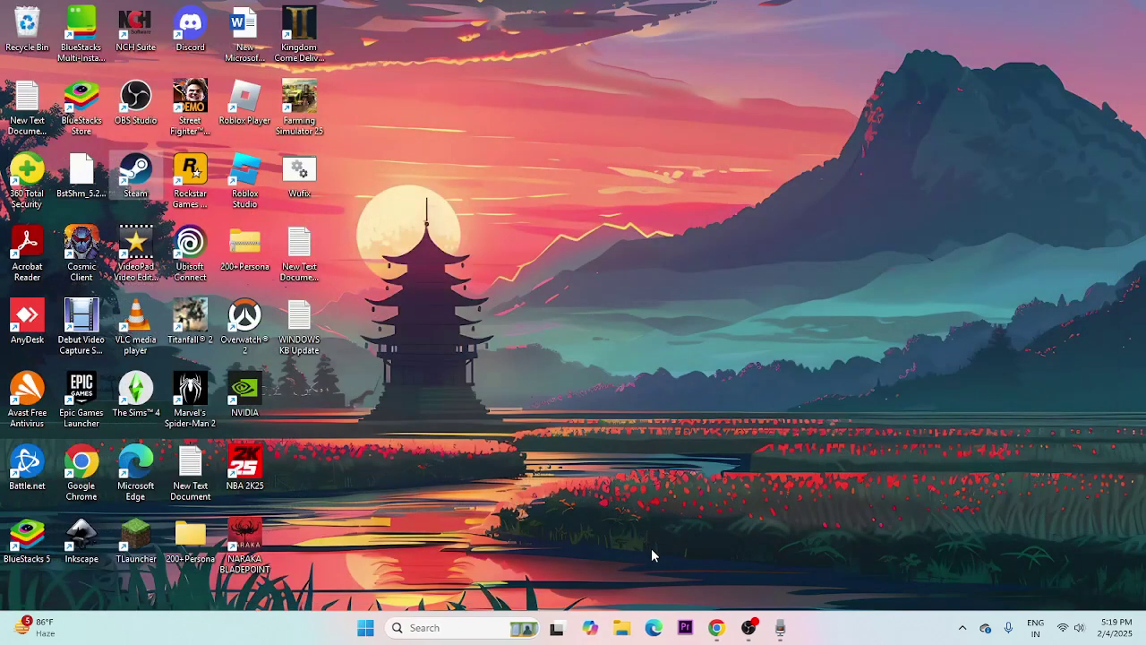
# Switch to File Explorer and open the folder D:\SteamLibrary\steamapps\common\NARAKA BLADEPOINT
pyautogui.click(623, 631)
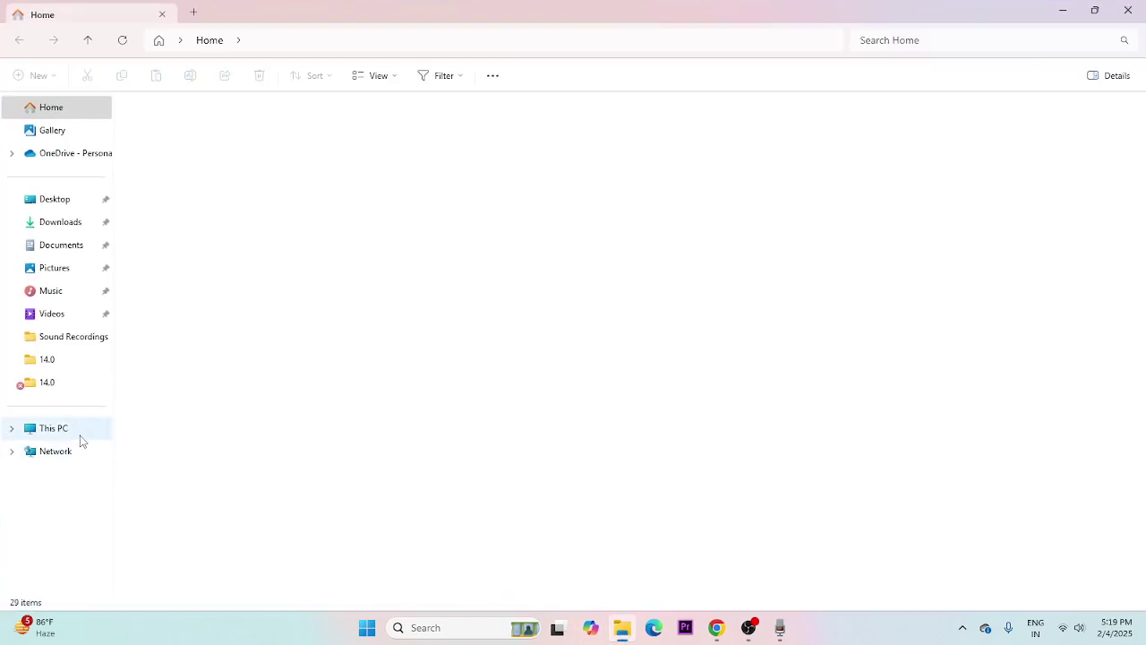
pyautogui.click(85, 430)
pyautogui.doubleClick(402, 135)
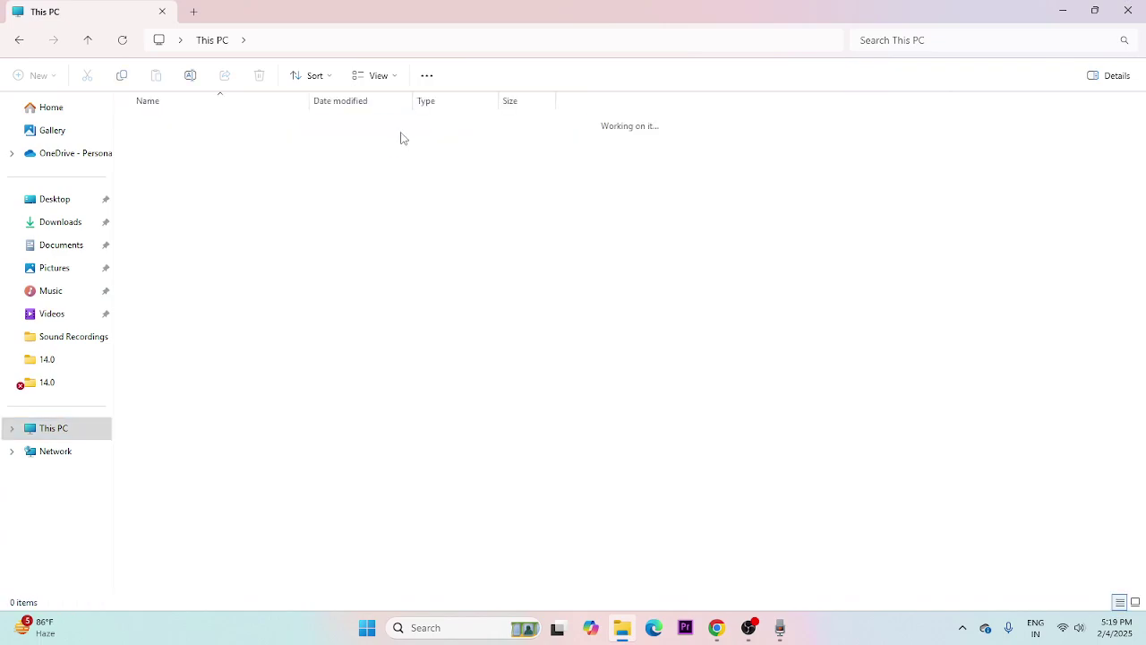
pyautogui.click(182, 208)
pyautogui.doubleClick(181, 207)
pyautogui.doubleClick(179, 127)
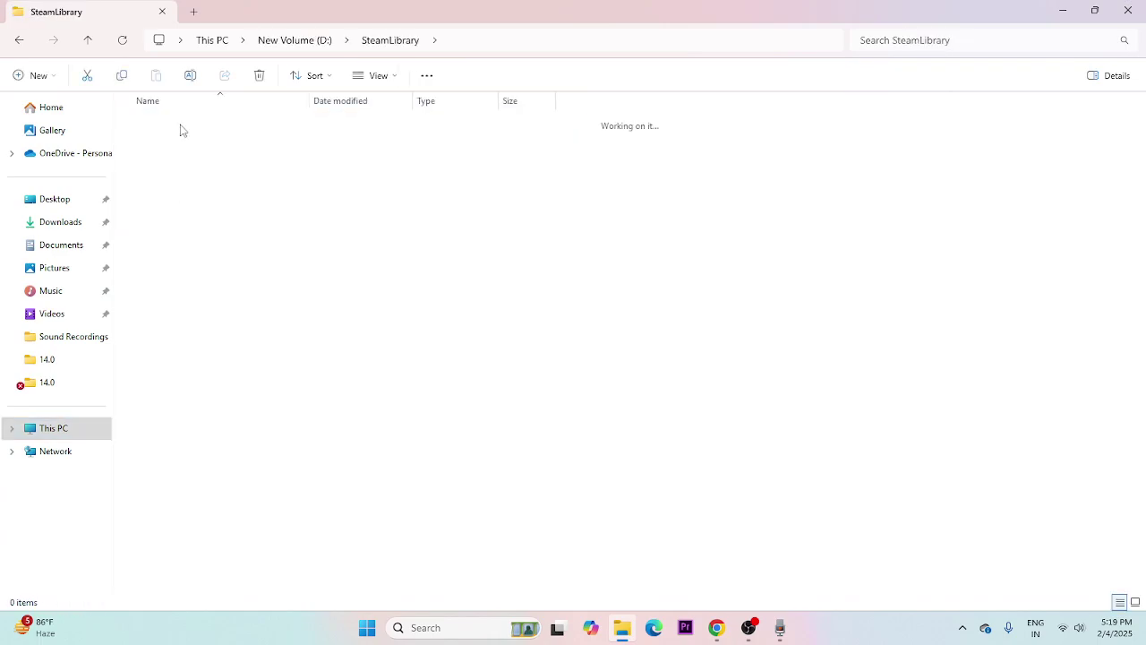
pyautogui.click(178, 128)
pyautogui.doubleClick(177, 128)
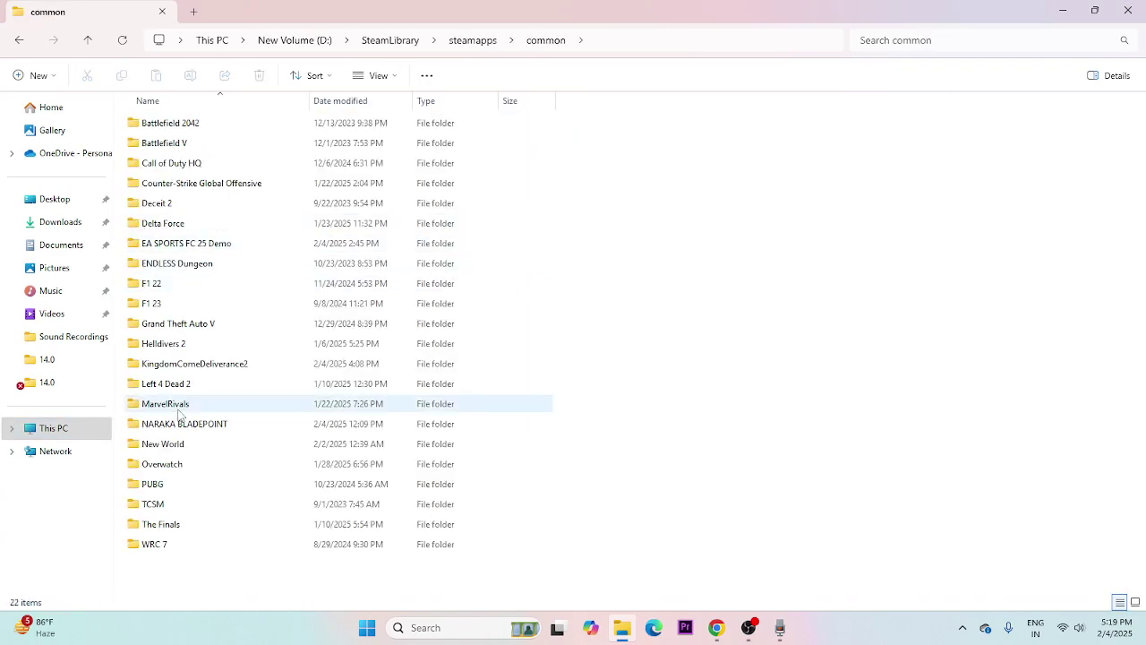
pyautogui.doubleClick(225, 427)
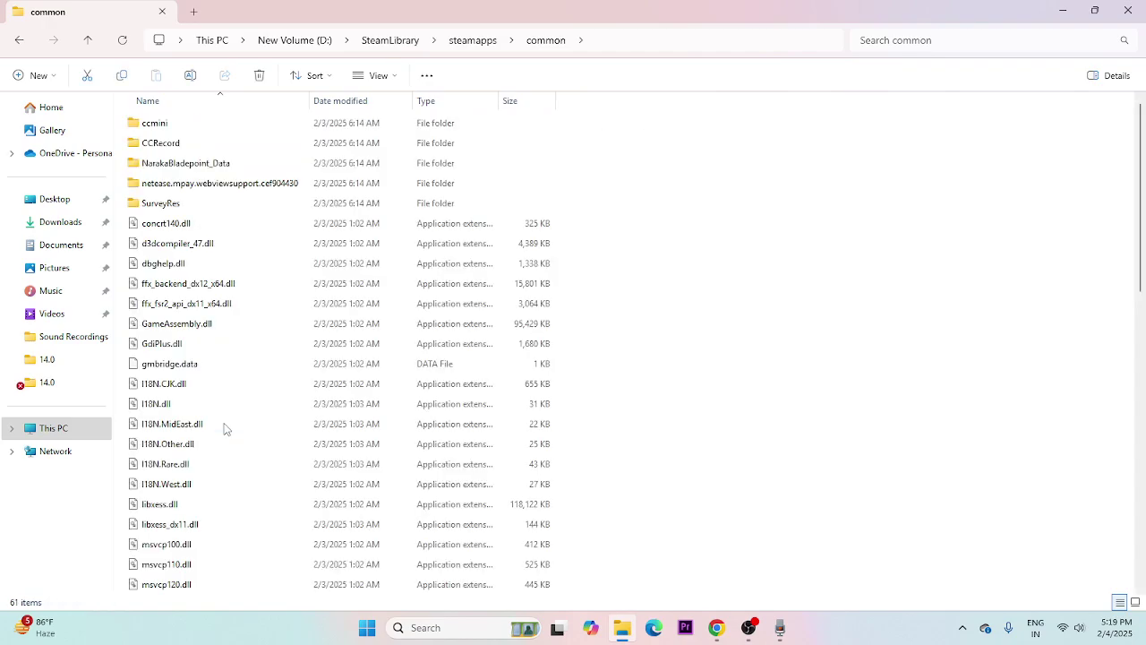
# Locate the NarakaBladepoint application in the game folder and show the compatibility settings in its properties
pyautogui.scroll(-6, 208, 284)
pyautogui.scroll(-1, 209, 285)
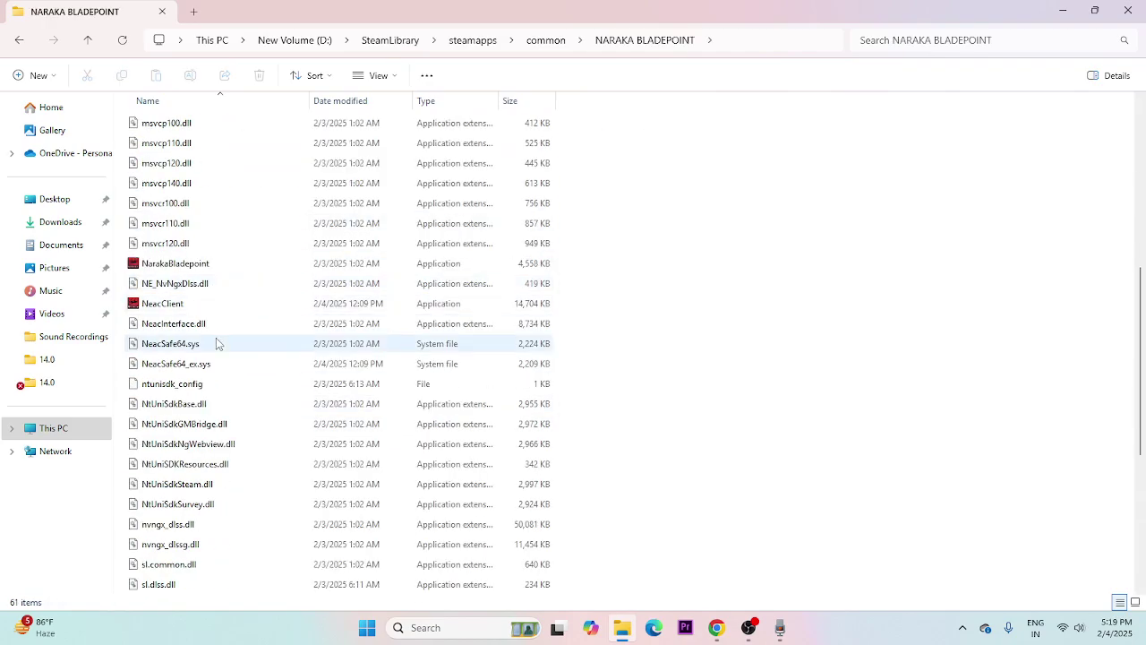
pyautogui.click(216, 266)
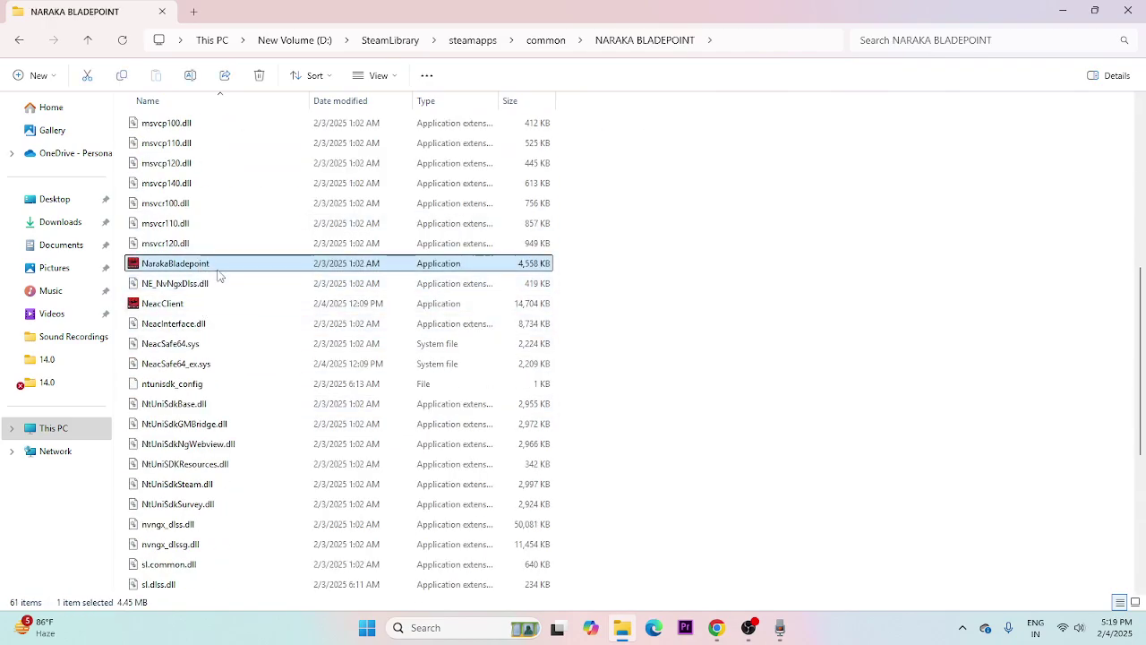
pyautogui.click(475, 305)
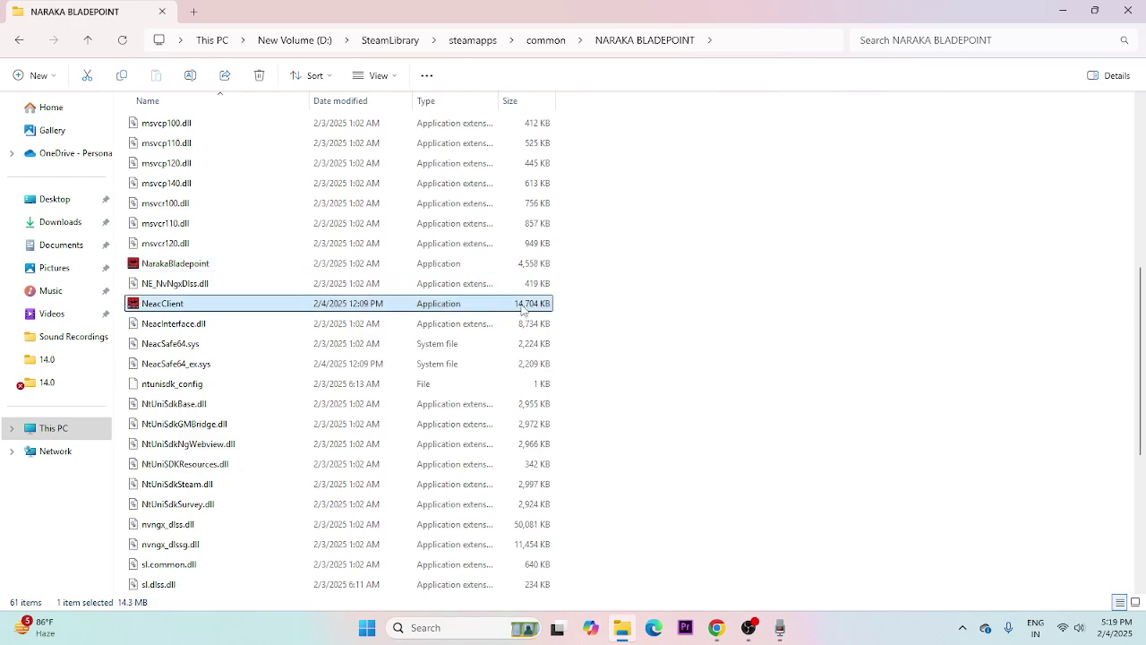
pyautogui.click(509, 270)
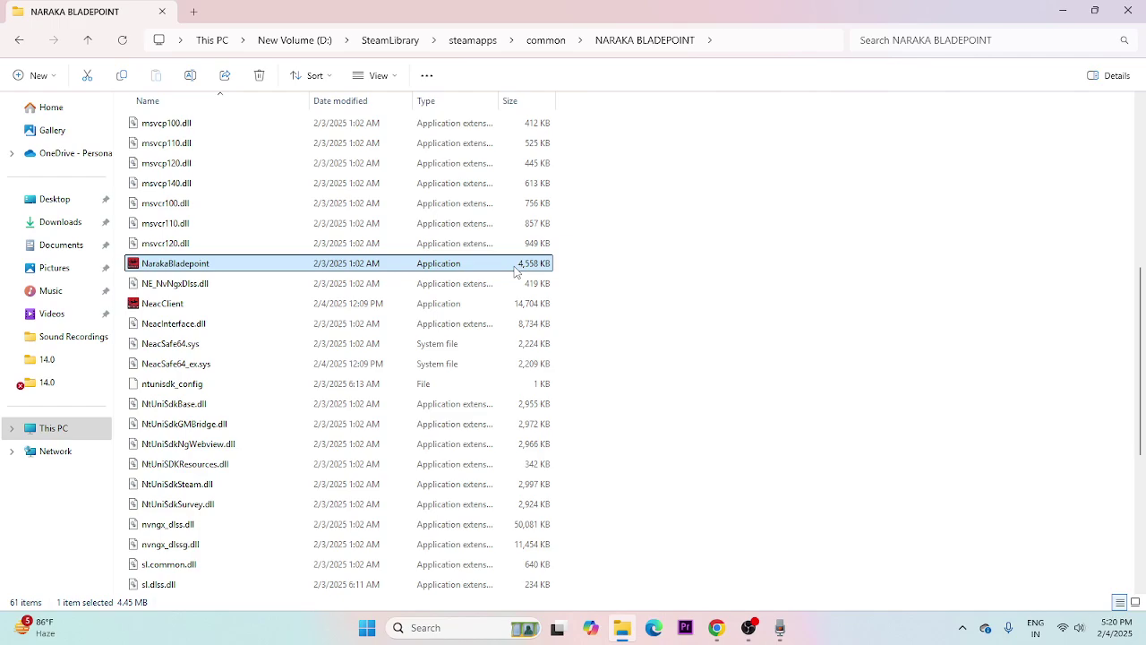
pyautogui.rightClick(479, 266)
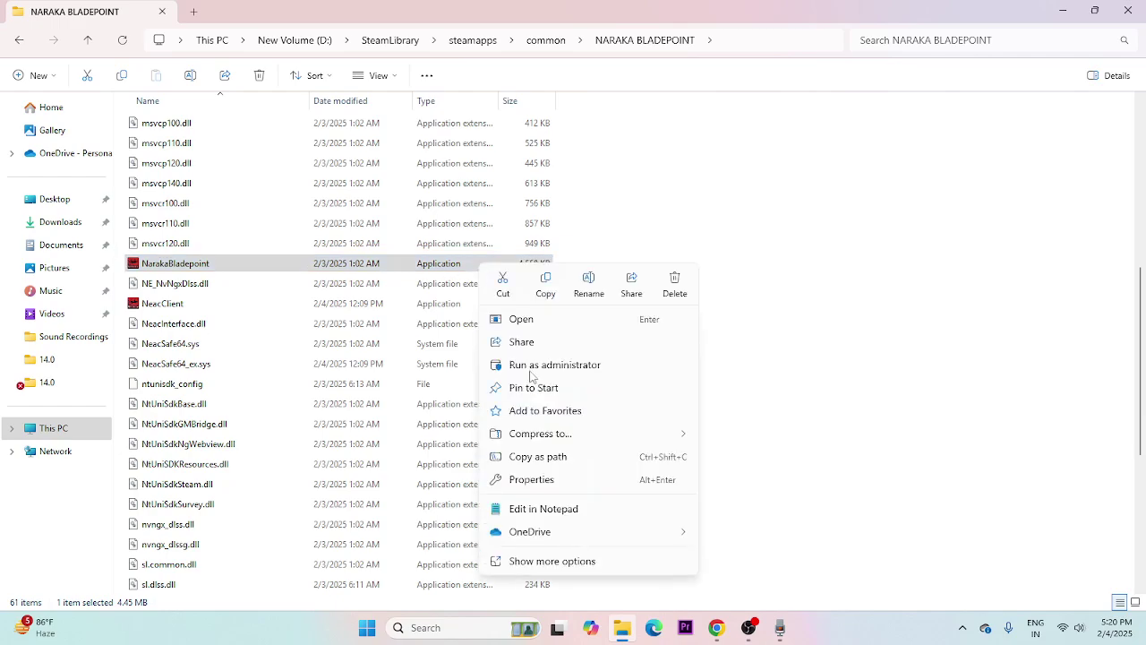
pyautogui.click(562, 560)
pyautogui.click(563, 599)
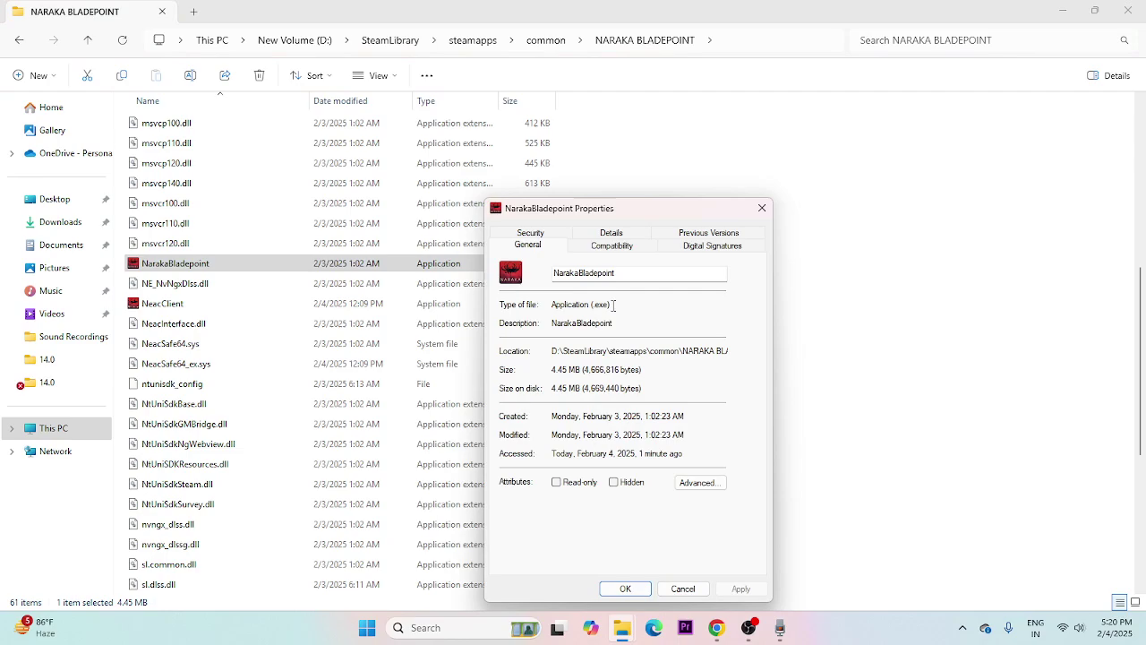
pyautogui.click(616, 247)
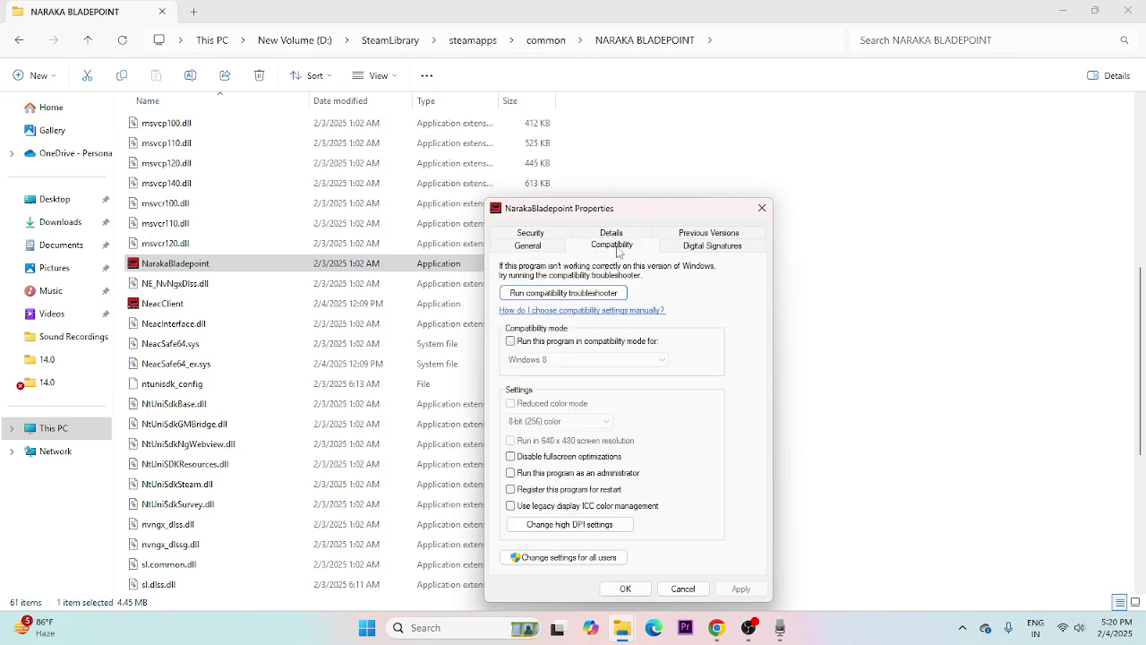
# Enable compatibility mode for NarakaBladepoint, apply Windows 7, and switch the applied mode to Windows 8
pyautogui.click(510, 341)
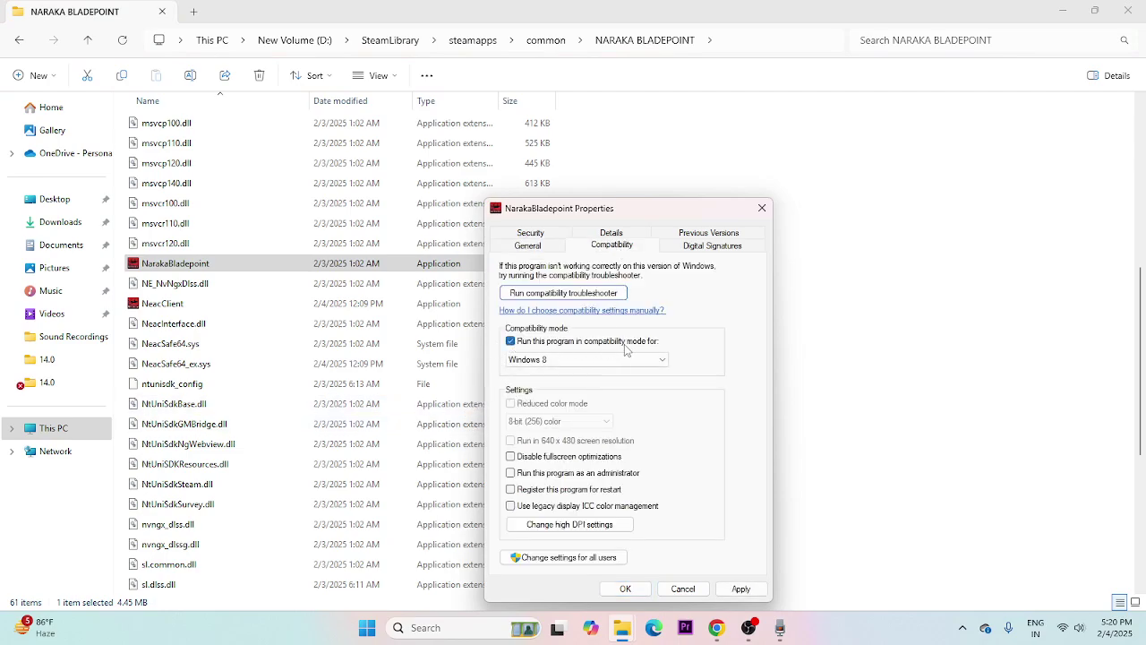
pyautogui.click(580, 359)
pyautogui.click(573, 402)
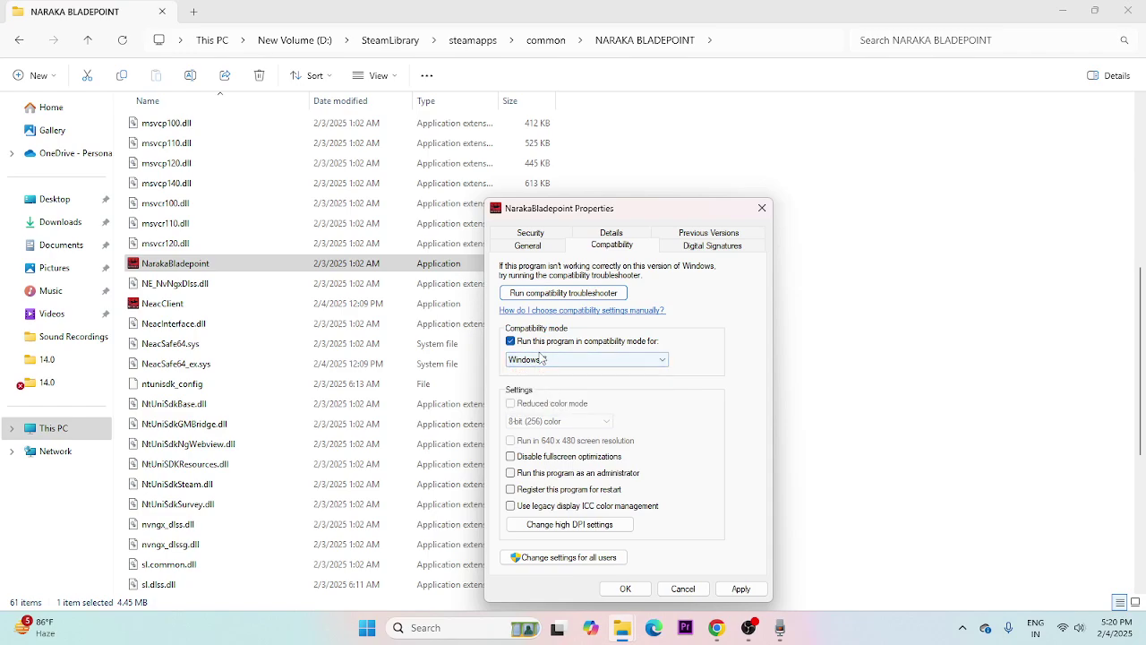
pyautogui.click(741, 589)
pyautogui.click(586, 359)
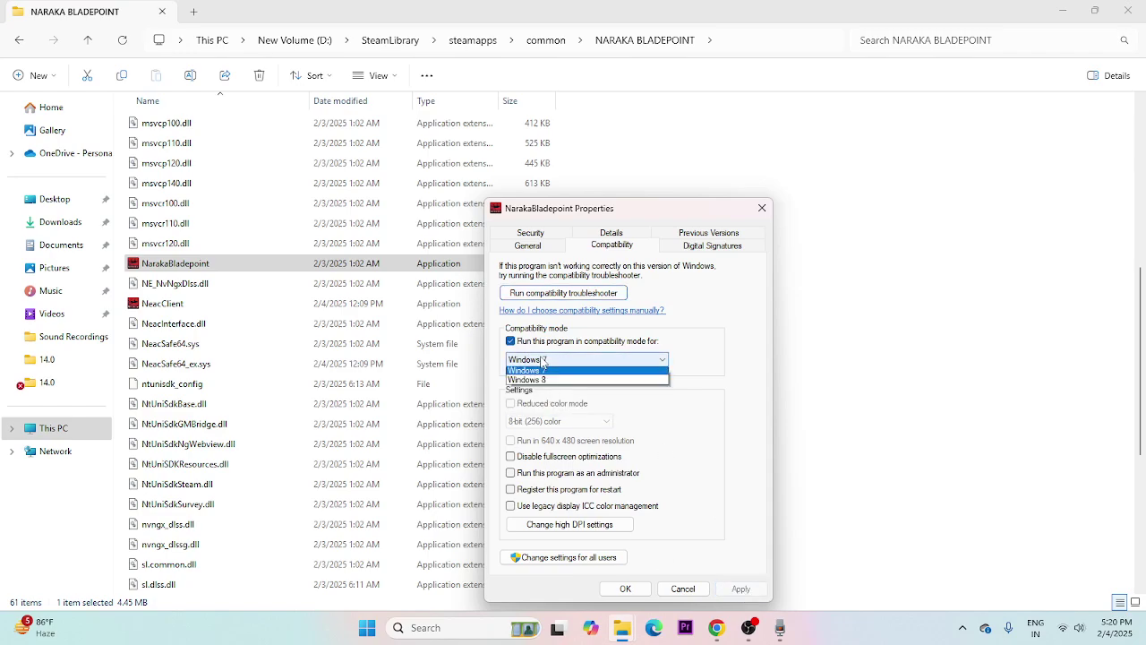
pyautogui.click(557, 410)
pyautogui.click(742, 589)
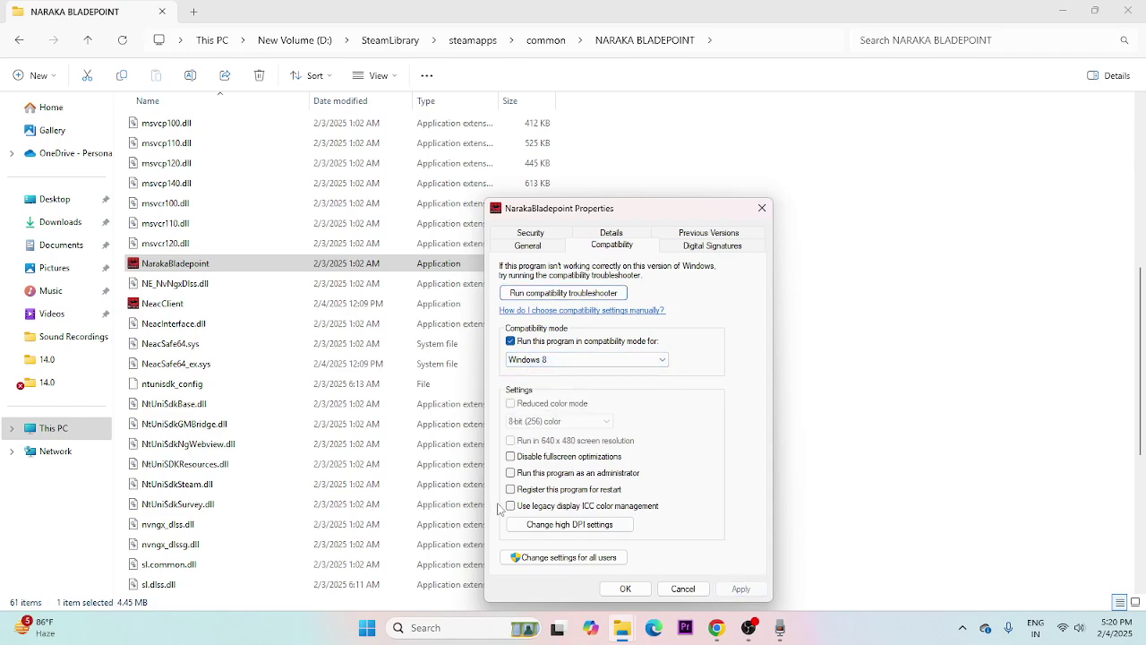
# Set NarakaBladepoint to run as an administrator, apply the change and accept the properties dialog
pyautogui.click(517, 473)
pyautogui.click(741, 588)
pyautogui.click(626, 590)
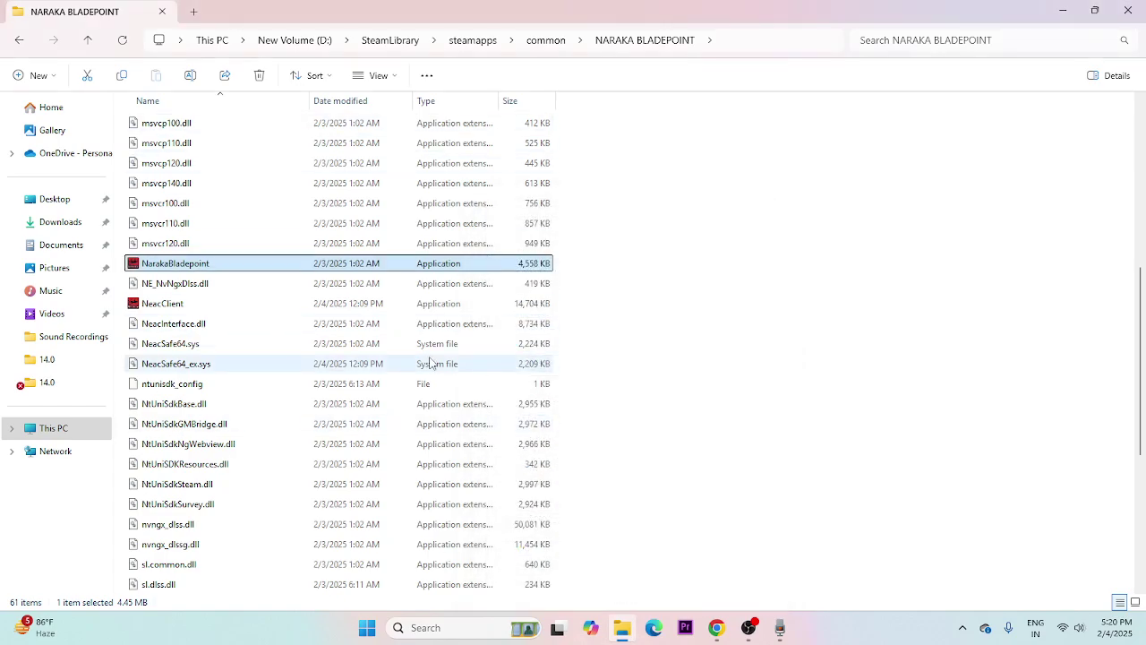
# Close the NARAKA BLADEPOINT folder window and launch Steam from the desktop
pyautogui.click(1127, 10)
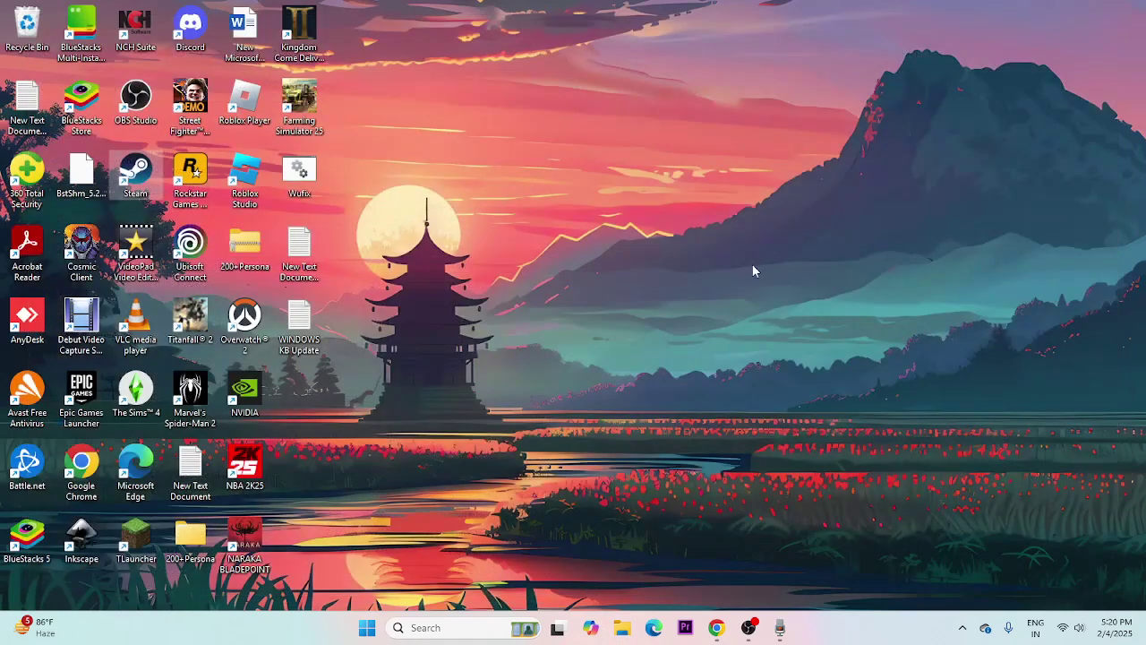
pyautogui.doubleClick(135, 175)
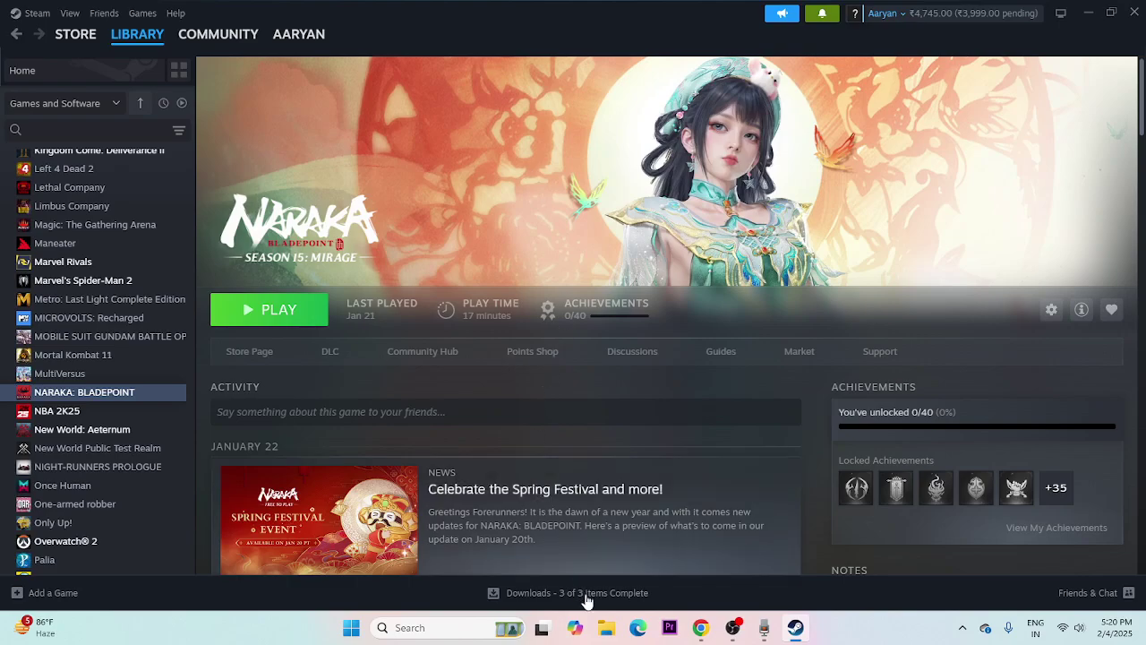
# Check the contents of the My Games folder in Documents using File Explorer, and close the window
pyautogui.click(606, 626)
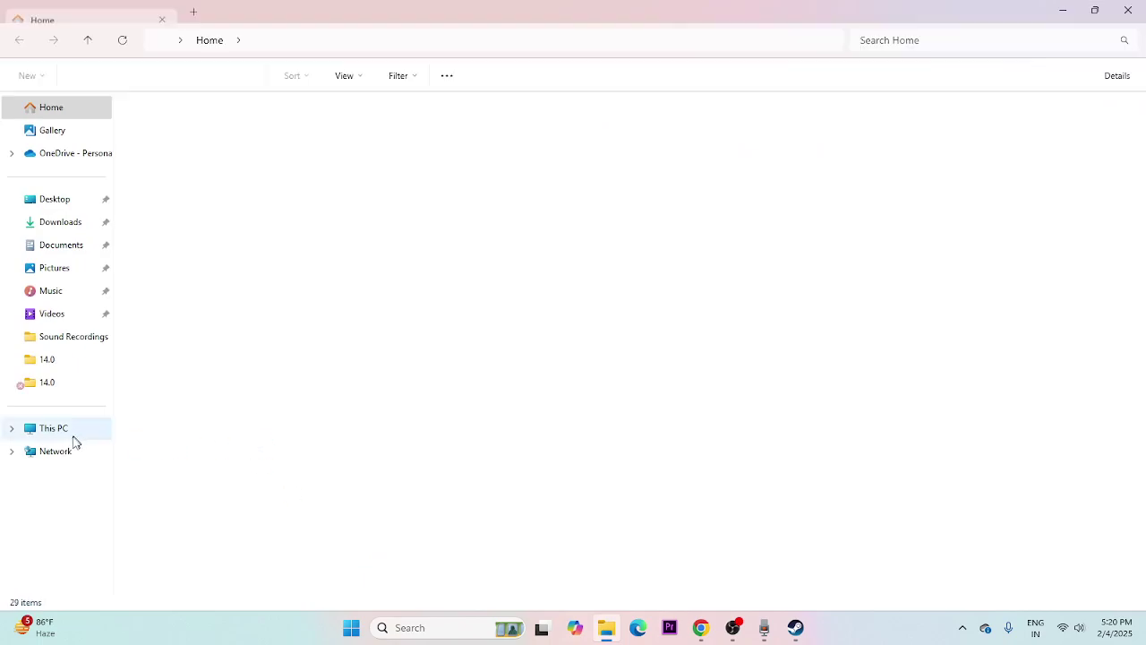
pyautogui.click(64, 434)
pyautogui.click(77, 243)
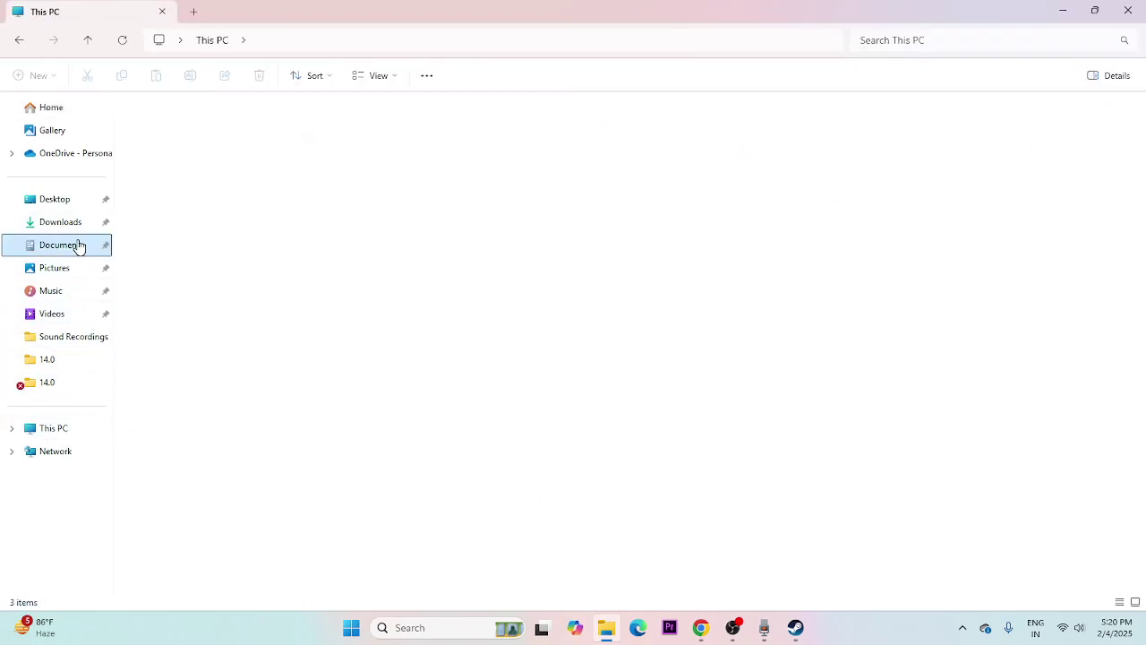
pyautogui.click(173, 169)
pyautogui.doubleClick(173, 169)
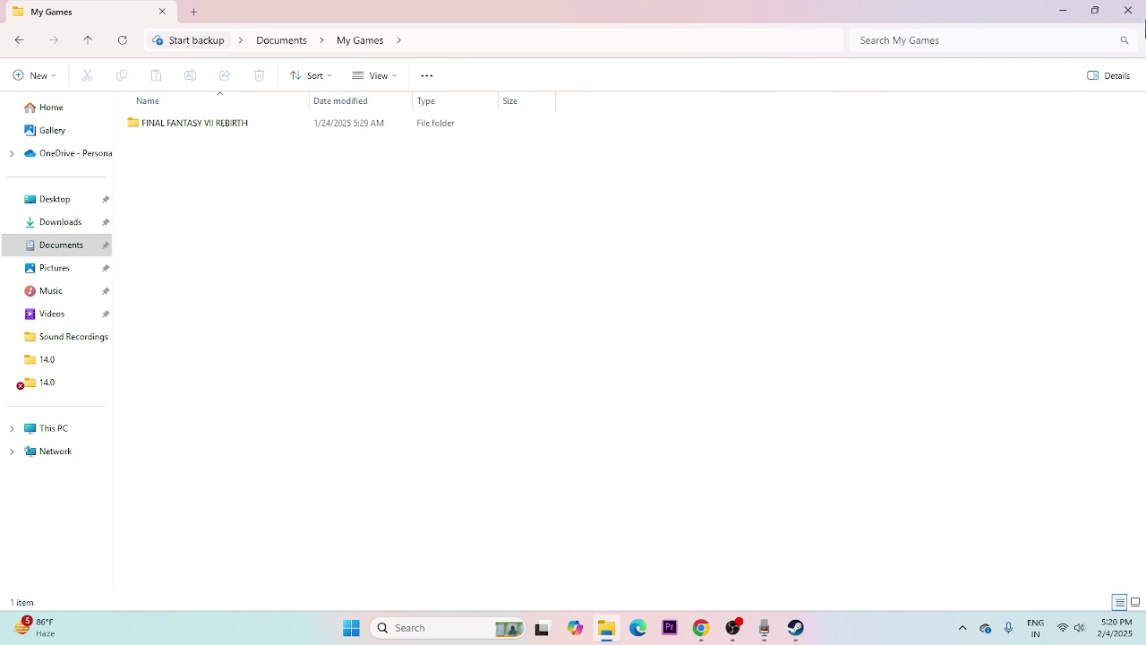
pyautogui.click(1128, 11)
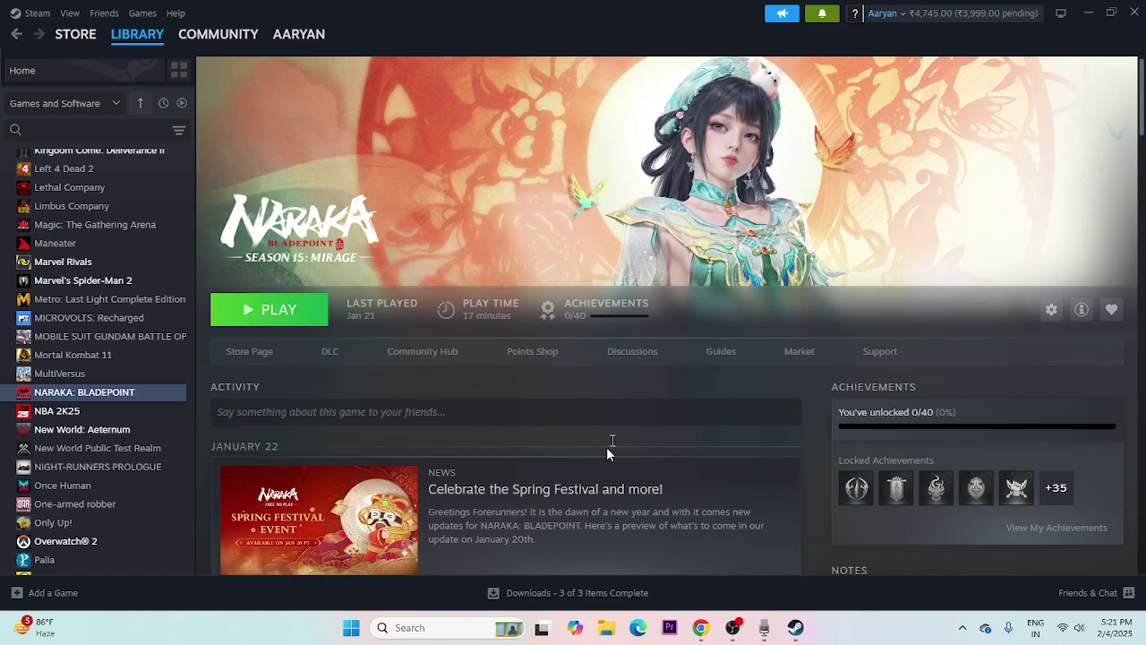
# Search Windows for "control" and open Control Panel
pyautogui.click(400, 626)
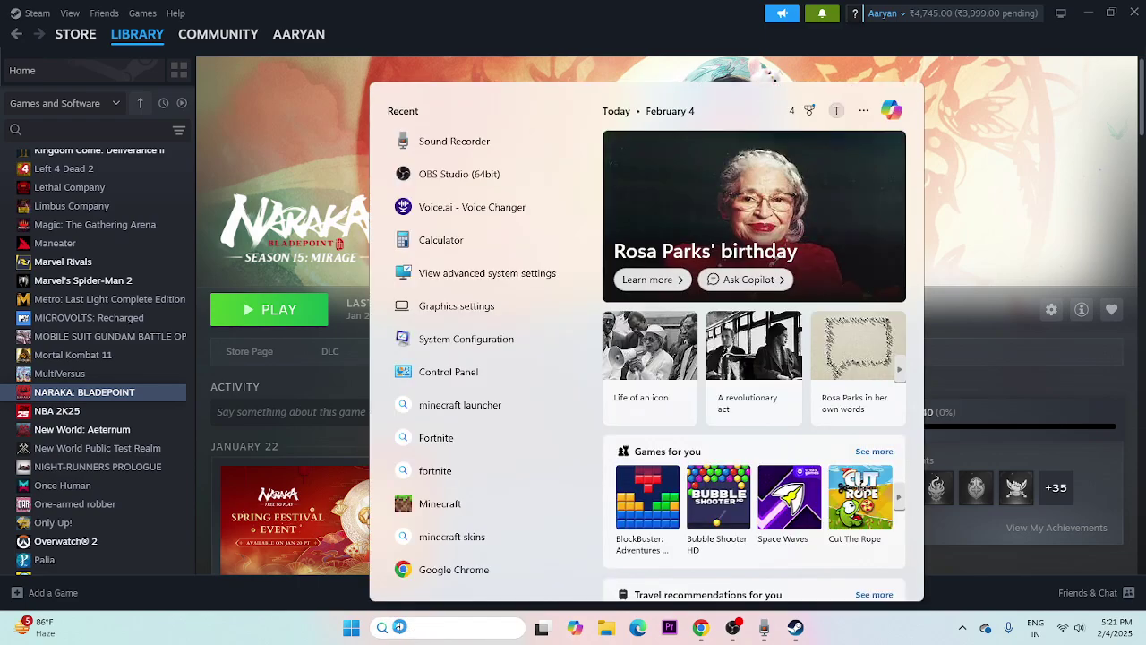
pyautogui.write('control')
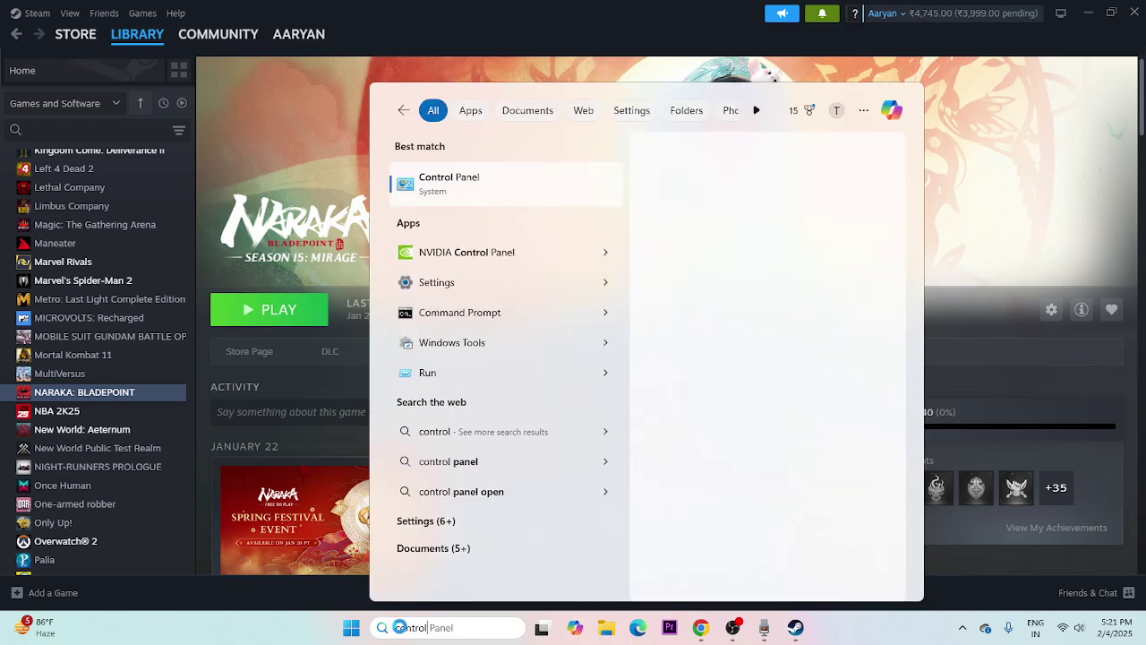
pyautogui.click(489, 196)
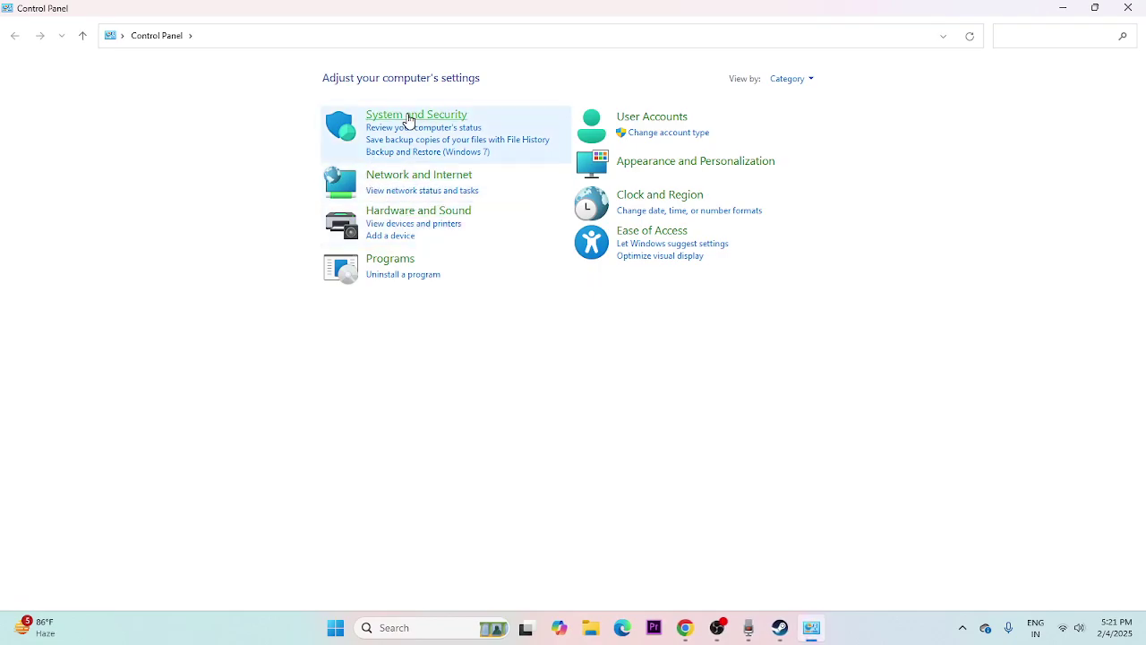
# Open the list of apps allowed through Windows Defender Firewall from Control Panel's System and Security category
pyautogui.click(404, 117)
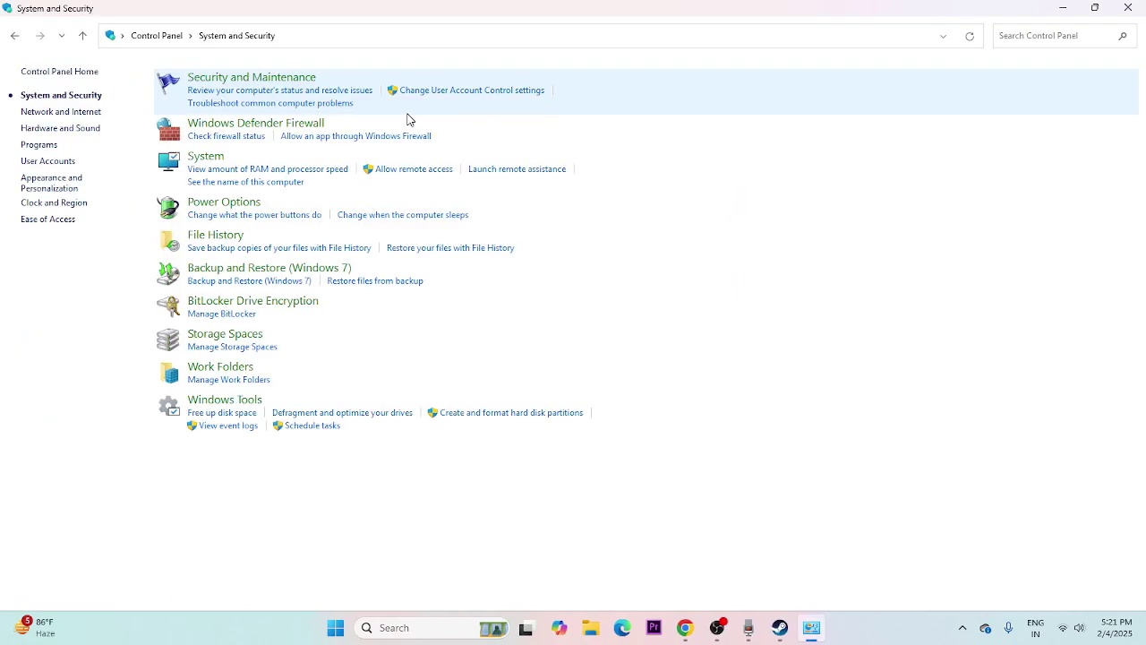
pyautogui.click(287, 125)
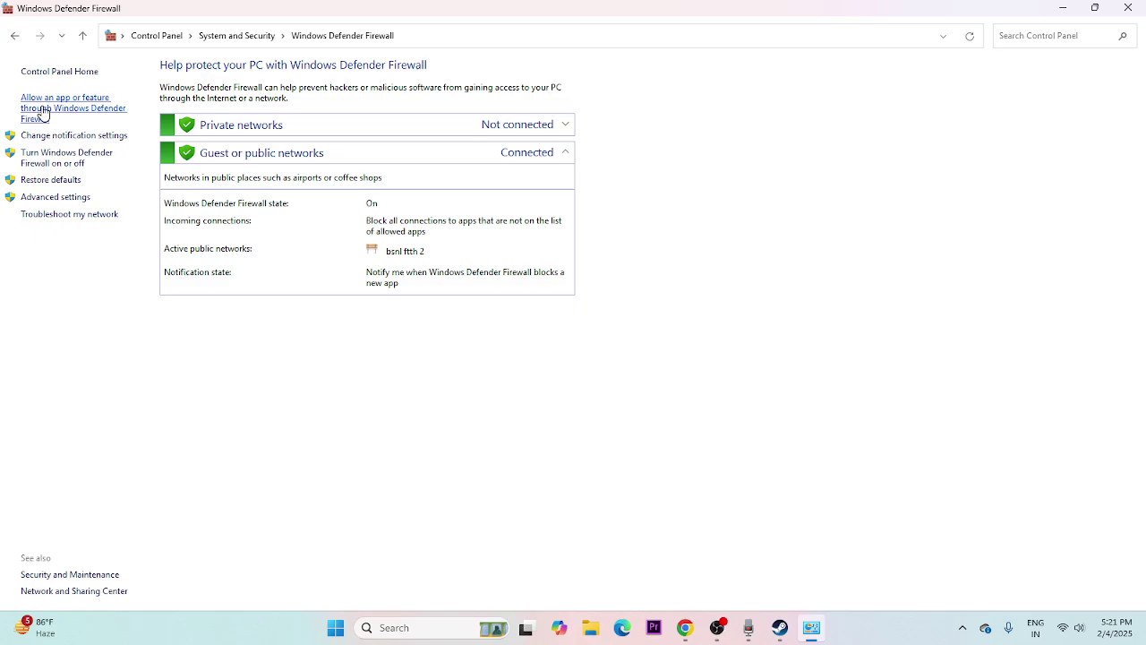
pyautogui.click(42, 109)
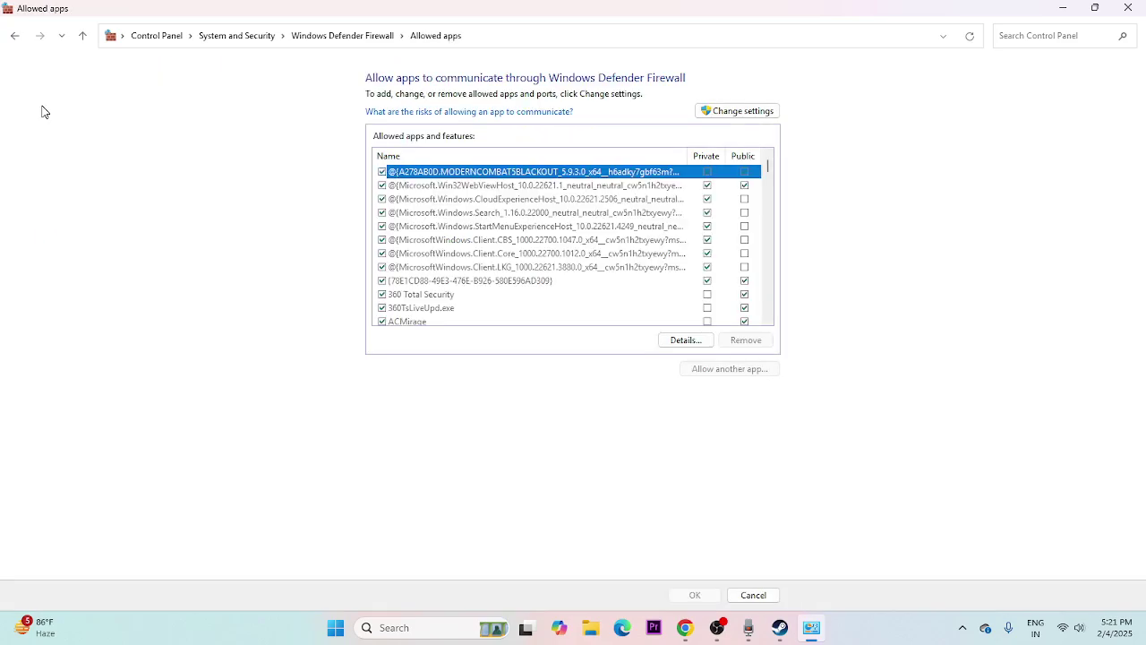
# Find NARAKA: BLADEPOINT in the allowed apps, check its private and public network access, and close the window
pyautogui.scroll(-6, 462, 224)
pyautogui.scroll(-12, 462, 224)
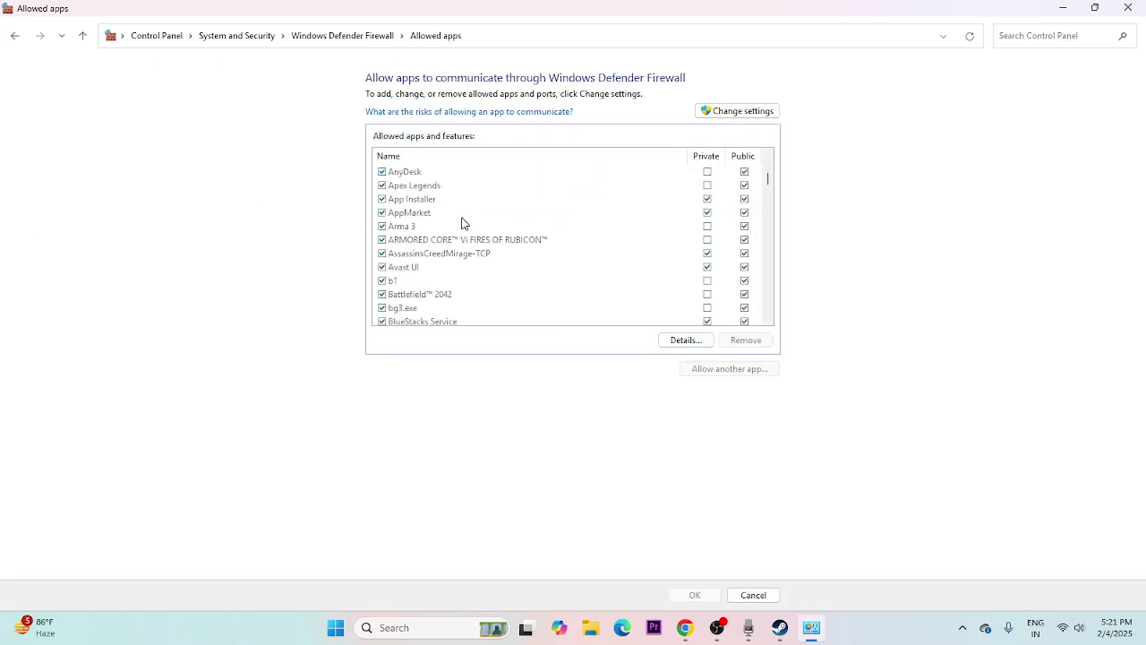
pyautogui.scroll(-9, 461, 224)
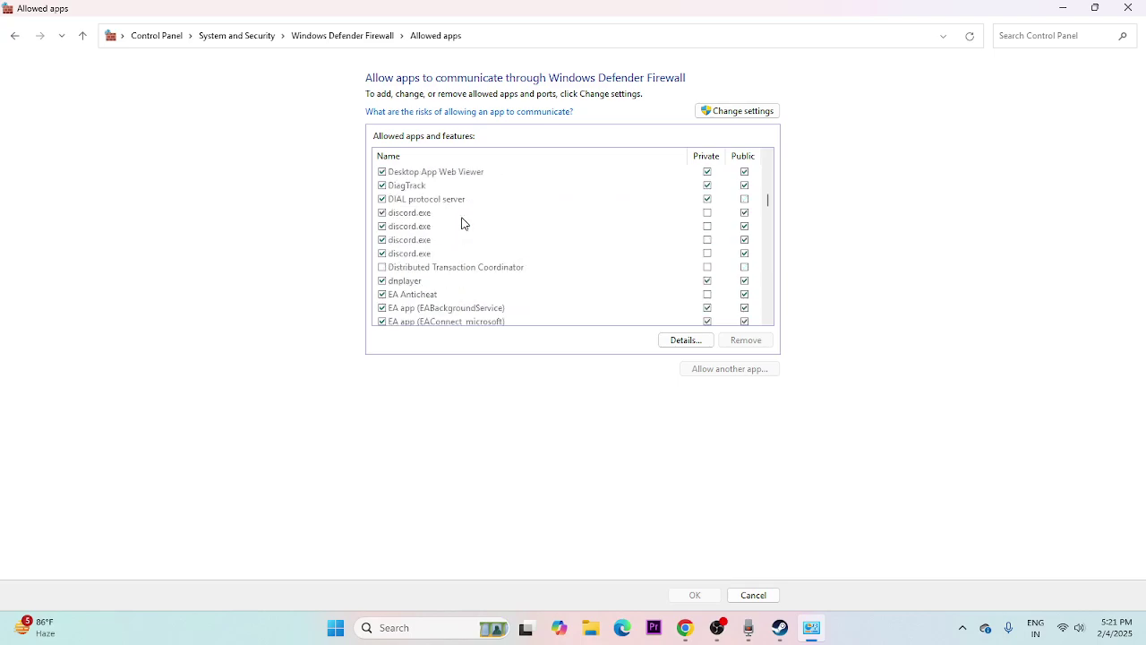
pyautogui.scroll(-20, 462, 223)
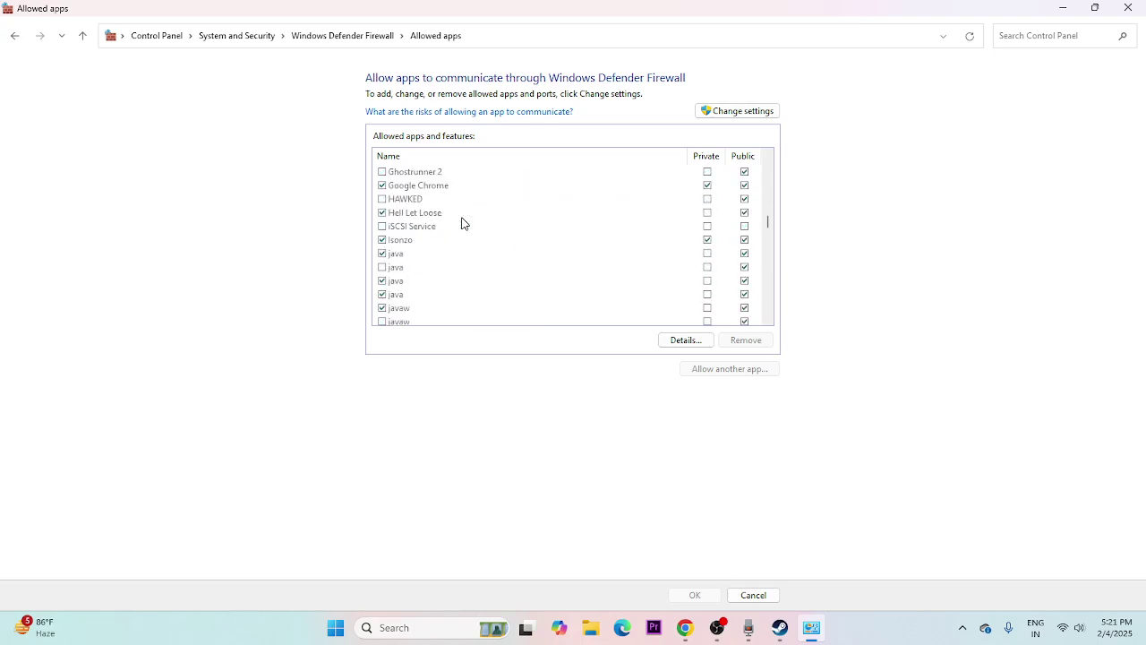
pyautogui.scroll(-6, 462, 223)
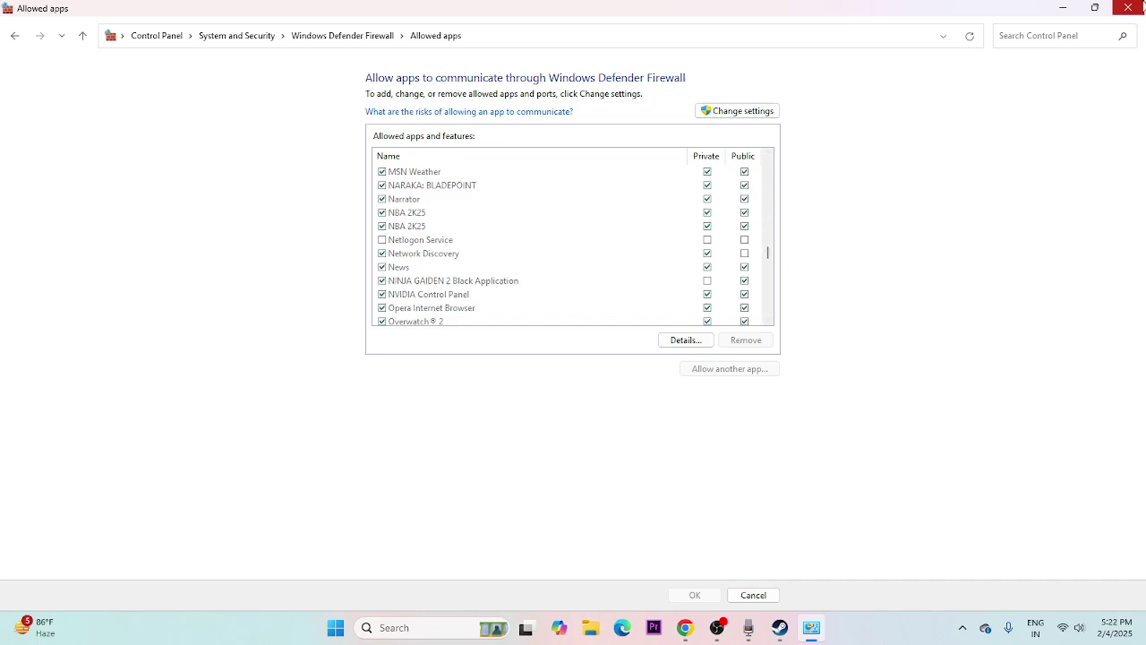
pyautogui.click(1142, 5)
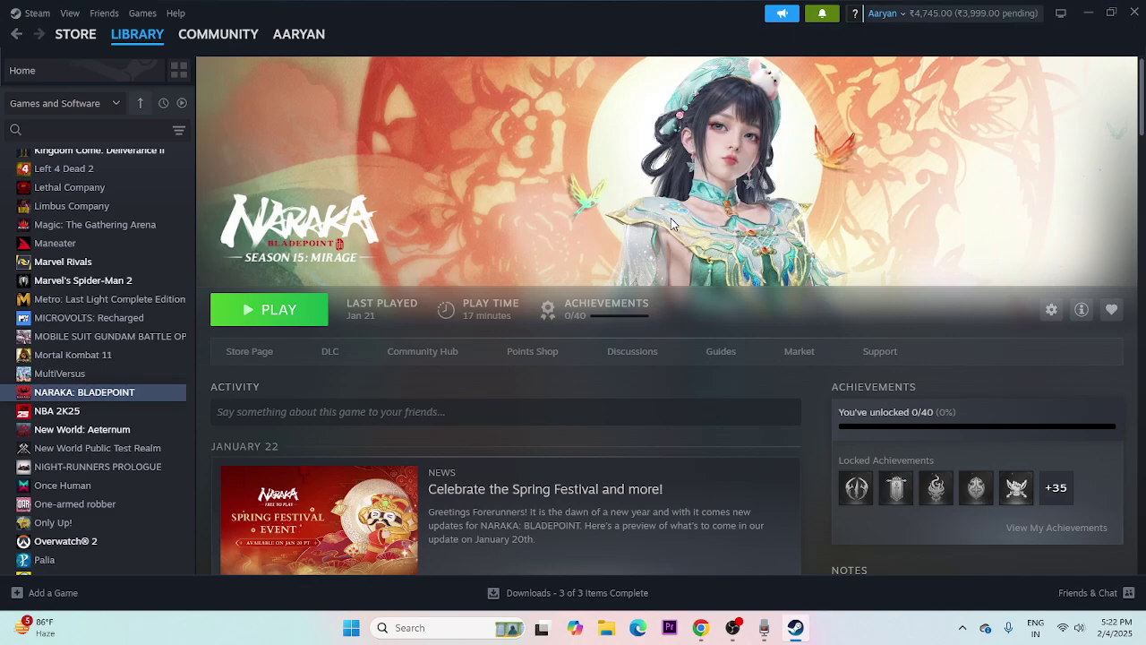
# Search Windows for "system c" and open System Configuration
pyautogui.click(413, 628)
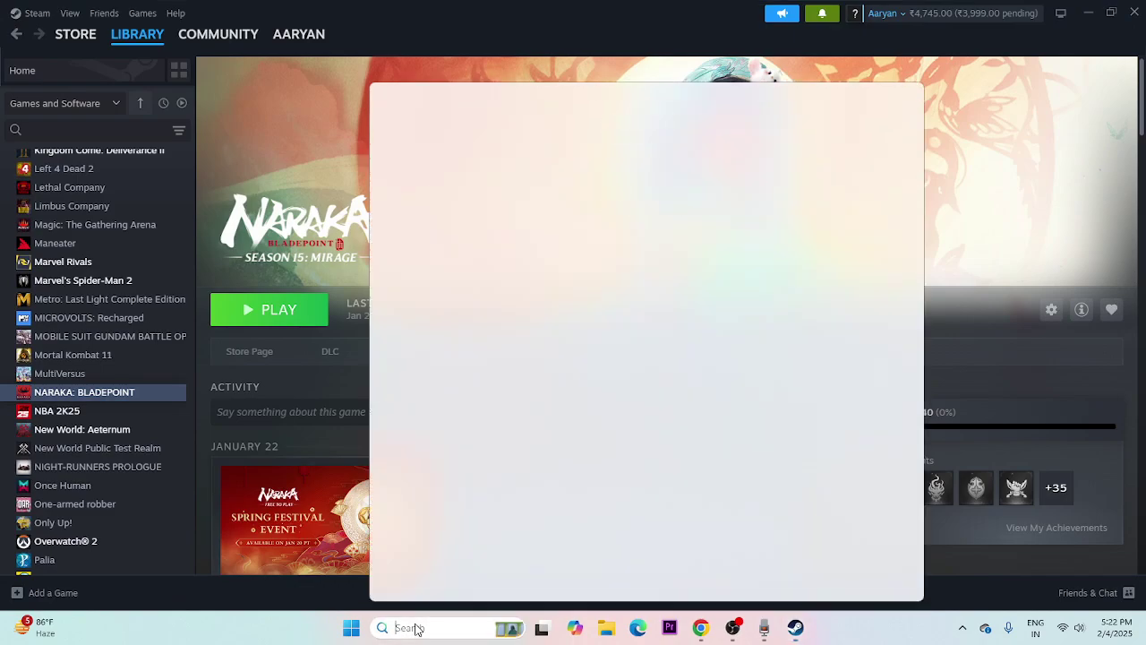
pyautogui.write('system')
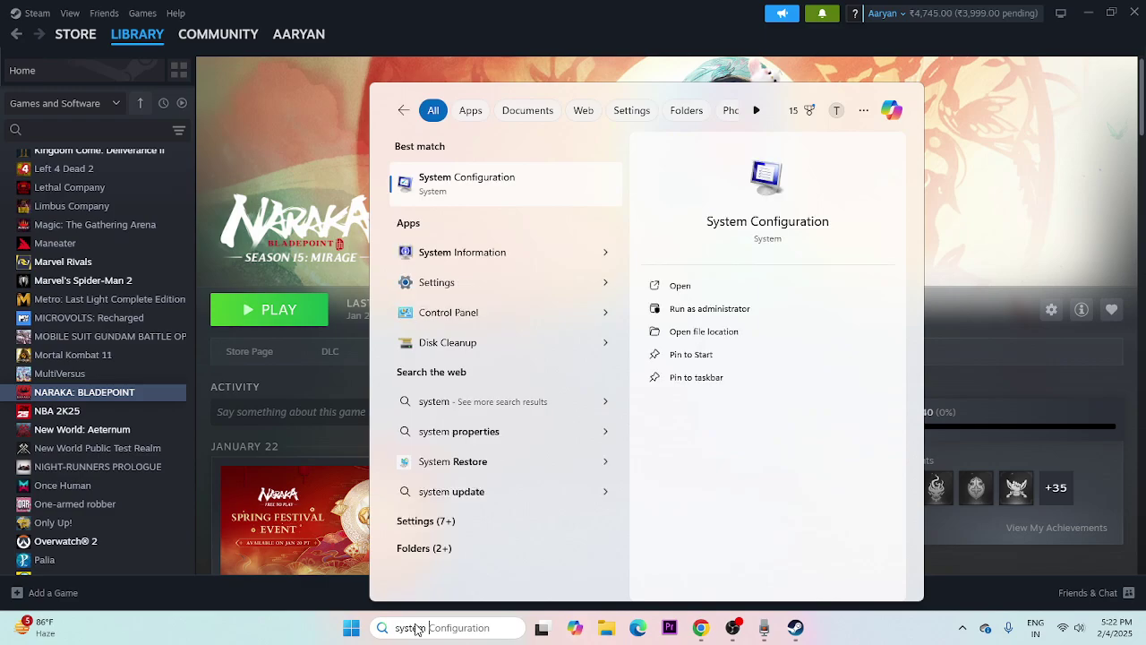
pyautogui.write(' c')
pyautogui.click(461, 174)
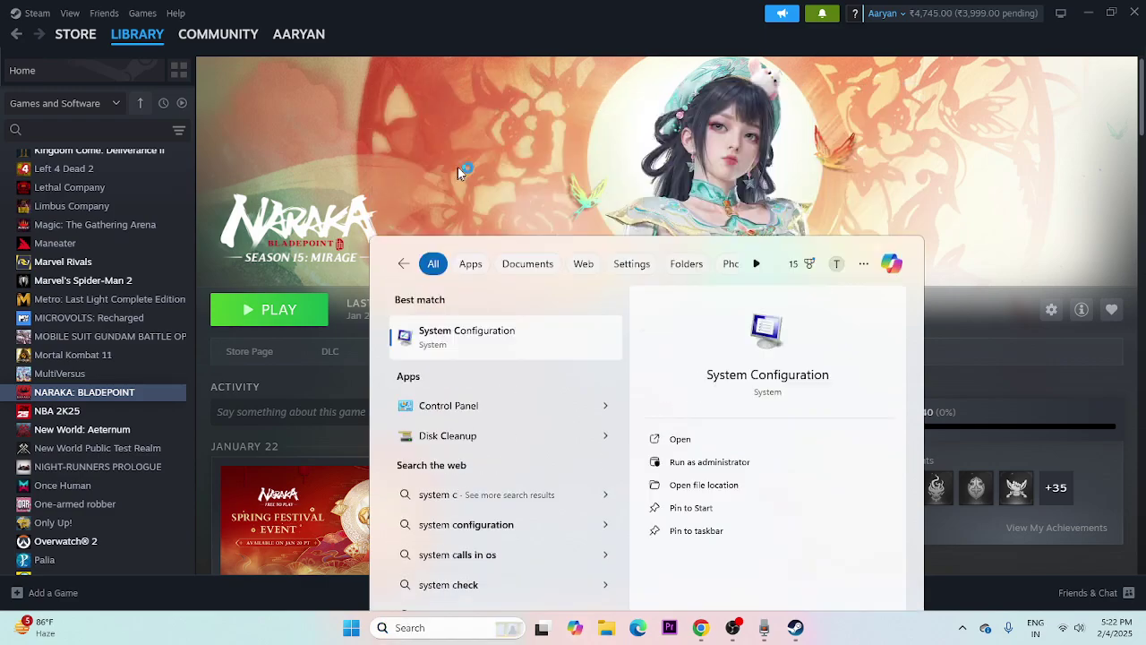
# Disable all services, hide all Microsoft services, and apply the changes, dismissing the restart prompt
pyautogui.click(459, 200)
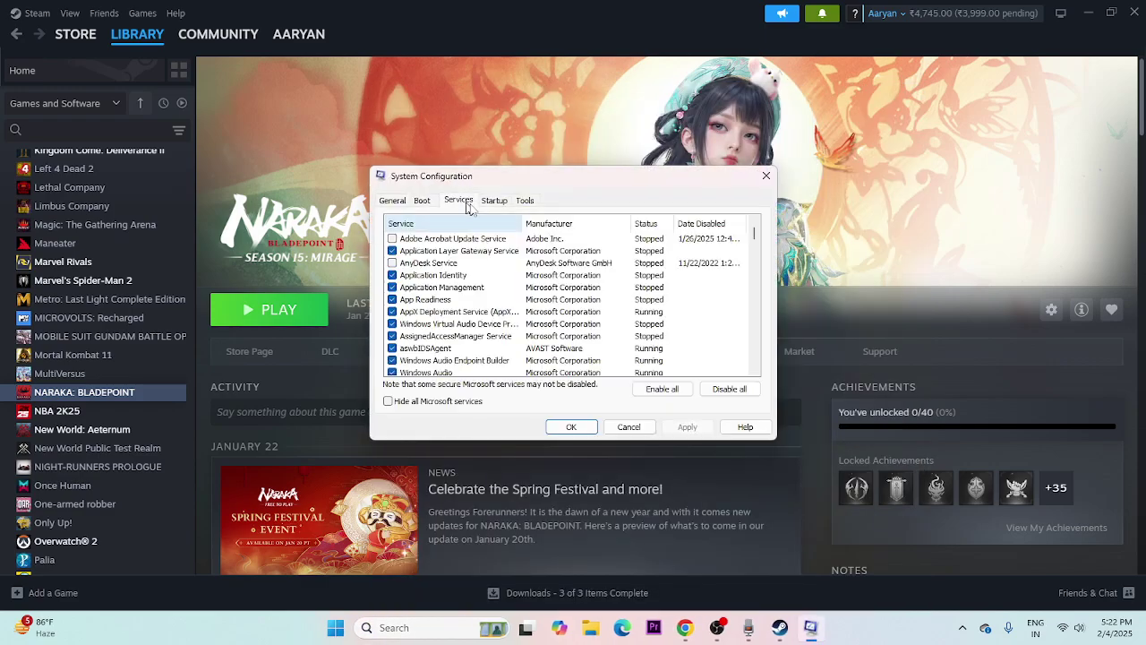
pyautogui.click(729, 389)
pyautogui.click(397, 404)
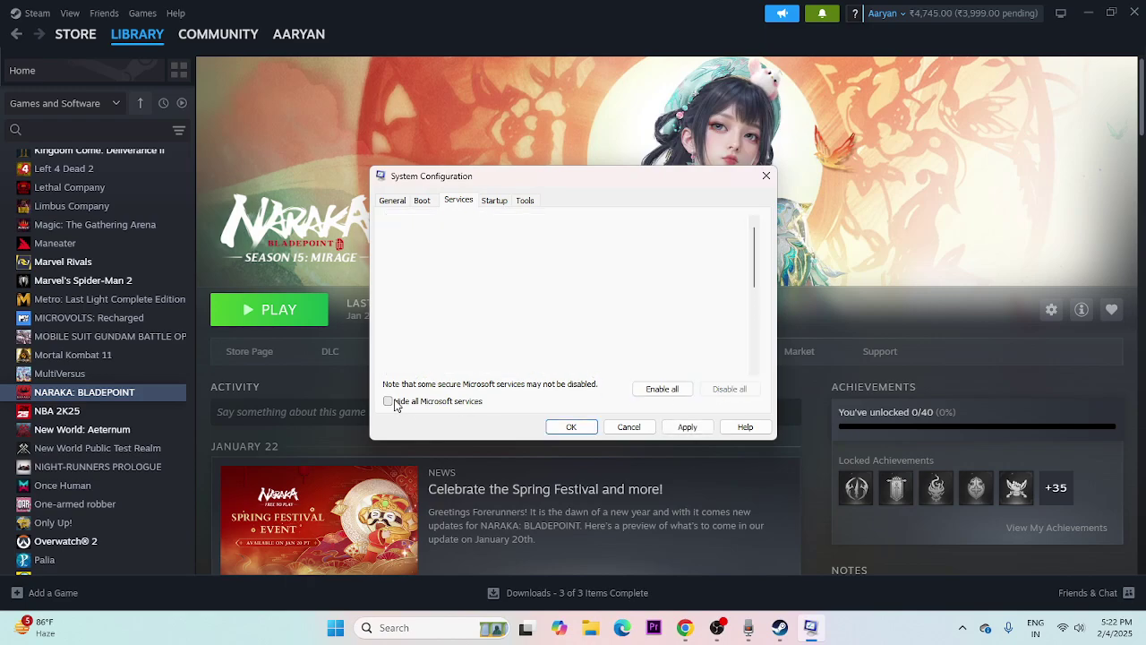
pyautogui.click(687, 427)
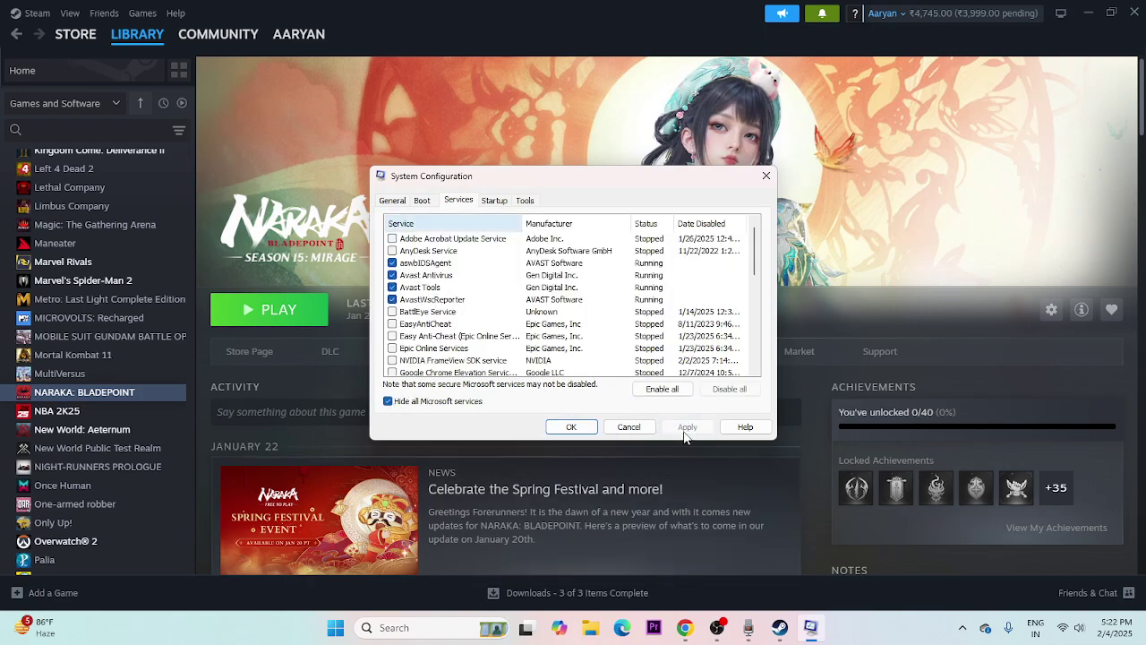
pyautogui.click(570, 427)
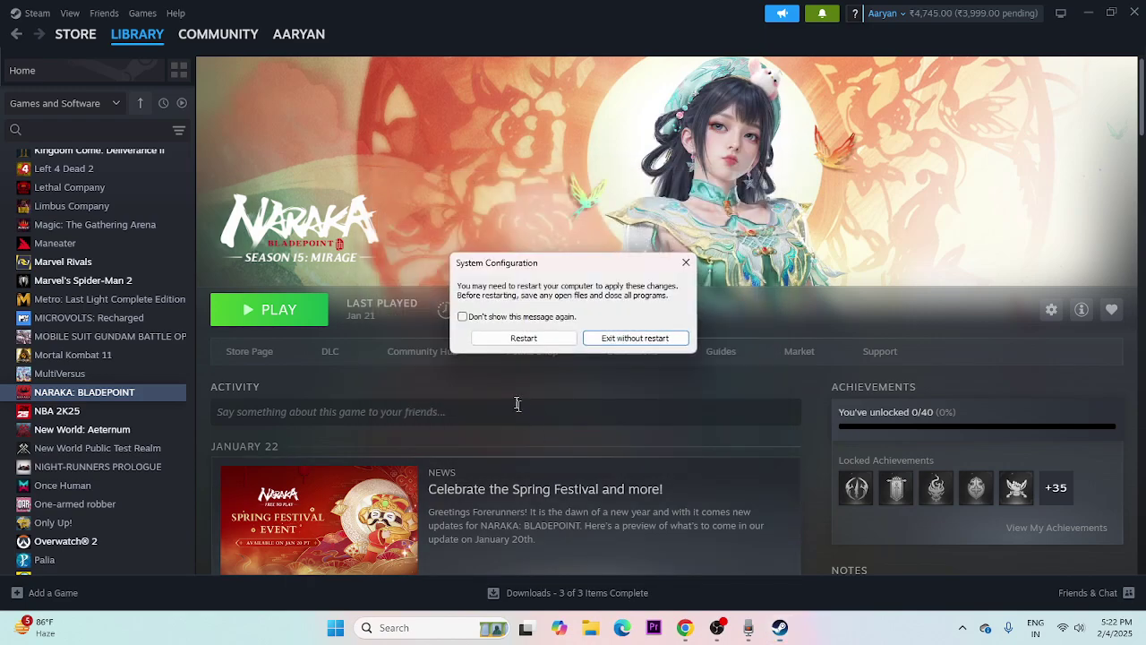
pyautogui.click(686, 264)
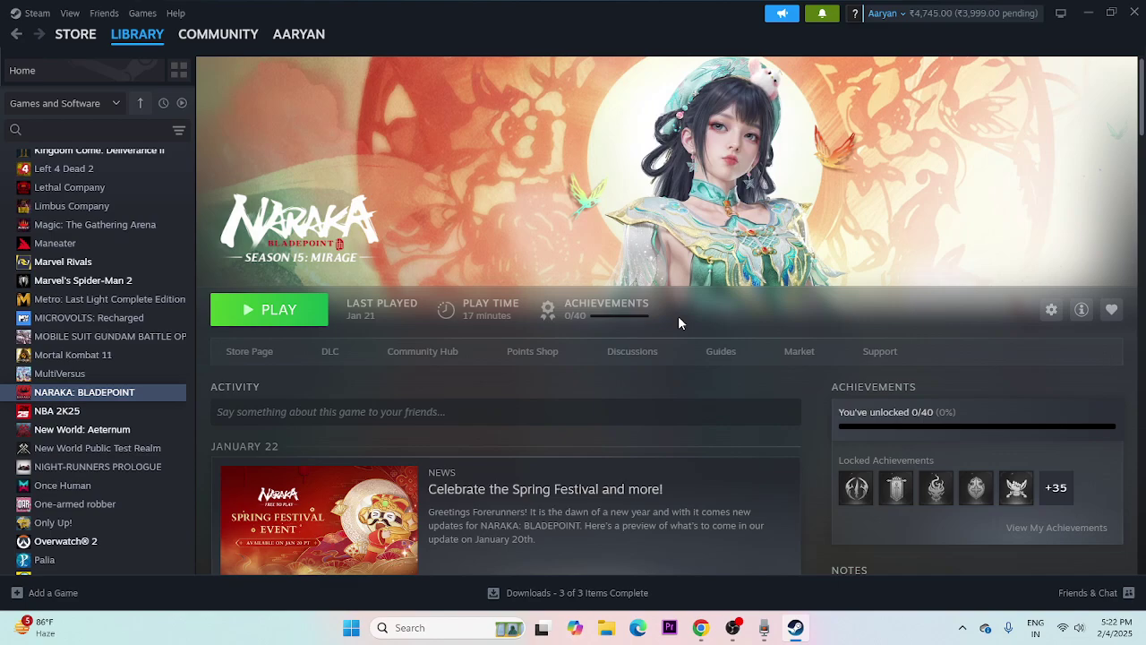
# Open the Steam properties of NARAKA: BLADEPOINT and turn off the Steam Overlay while in-game
pyautogui.rightClick(89, 398)
pyautogui.click(113, 499)
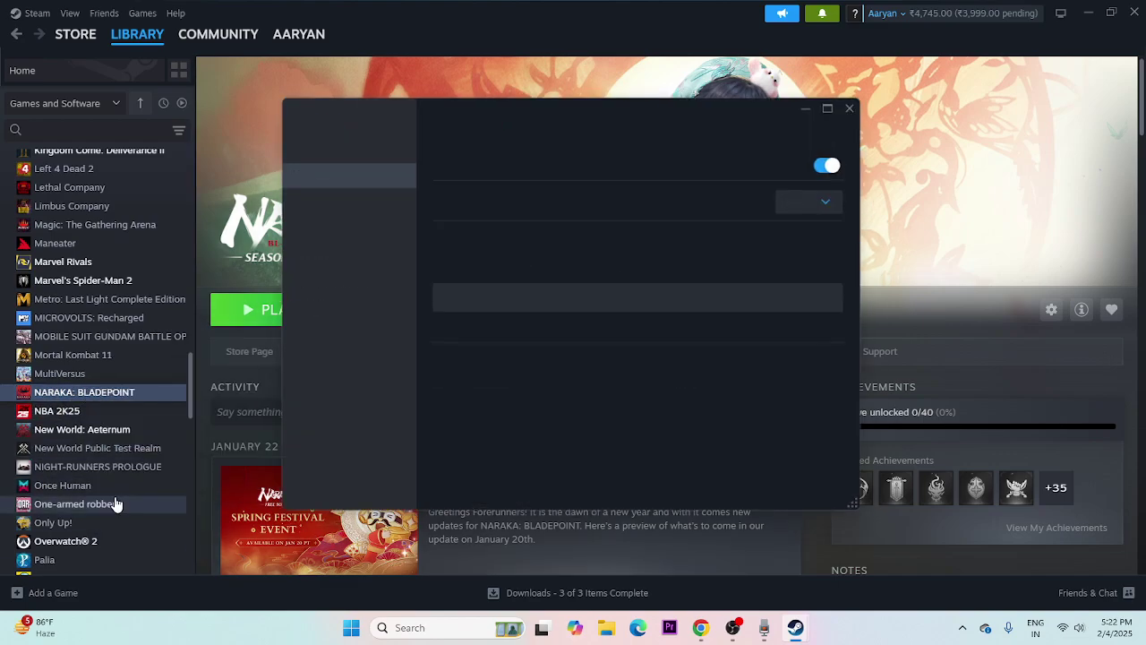
pyautogui.click(352, 230)
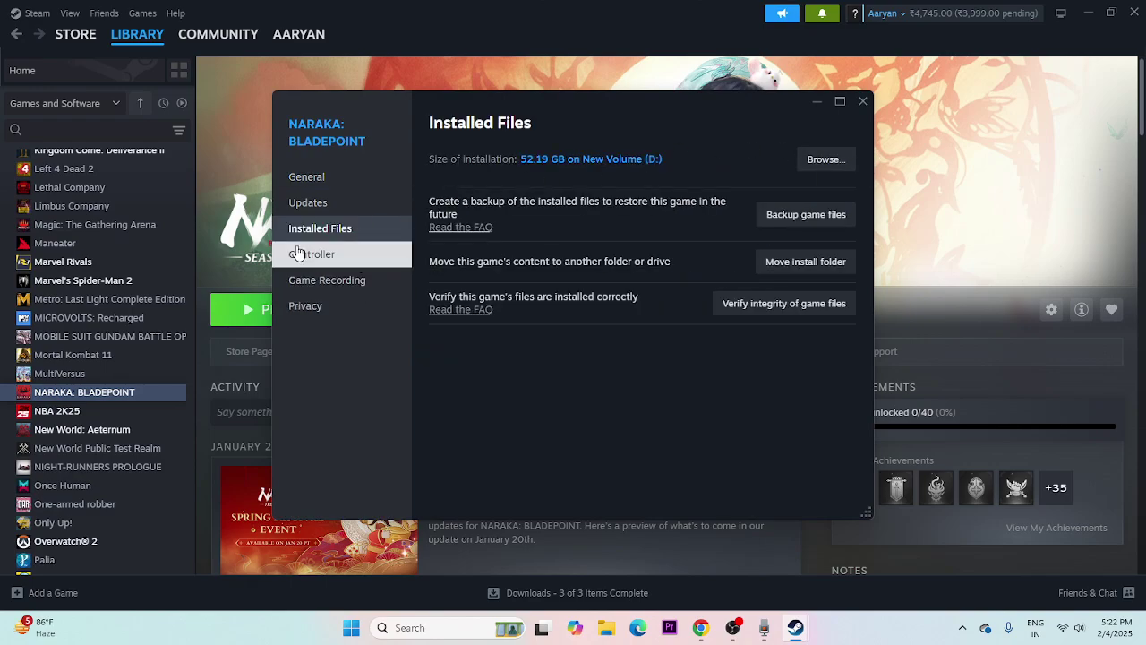
pyautogui.click(316, 178)
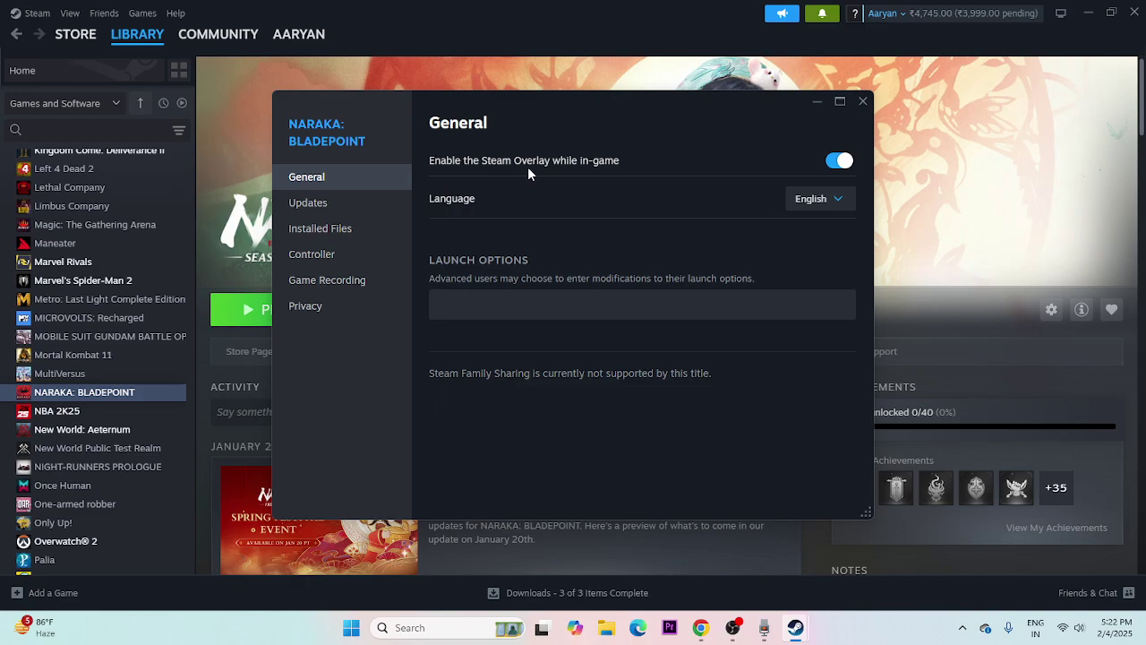
pyautogui.click(840, 161)
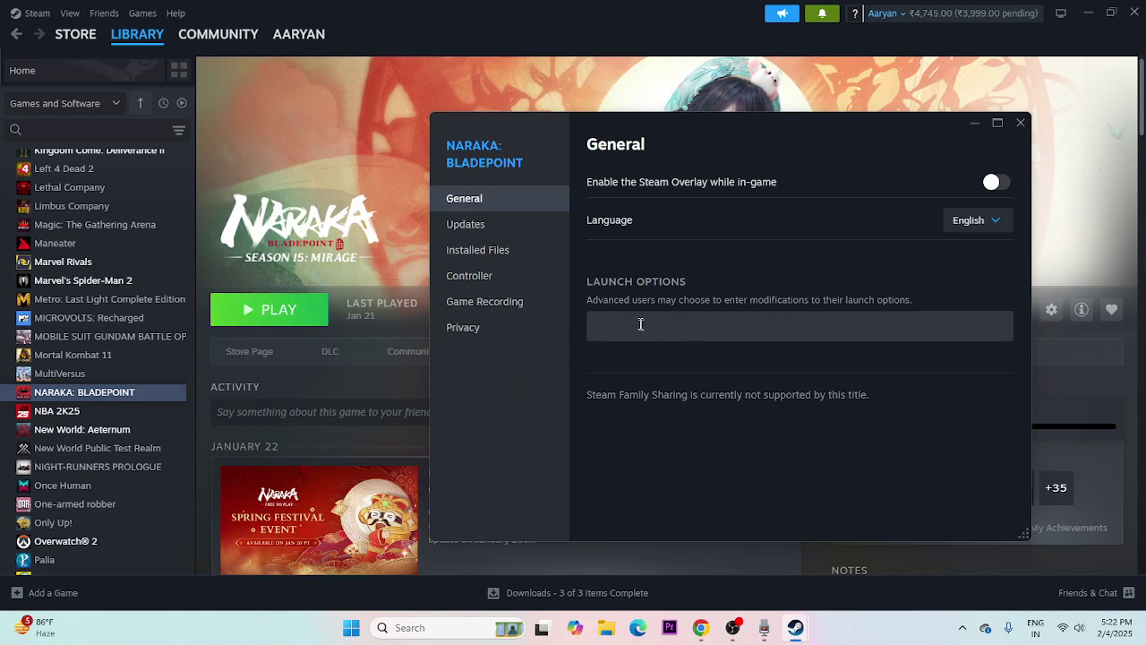
# Try the launch option -d3dll for NARAKA: BLADEPOINT, clear the field, and close the game properties
pyautogui.click(647, 329)
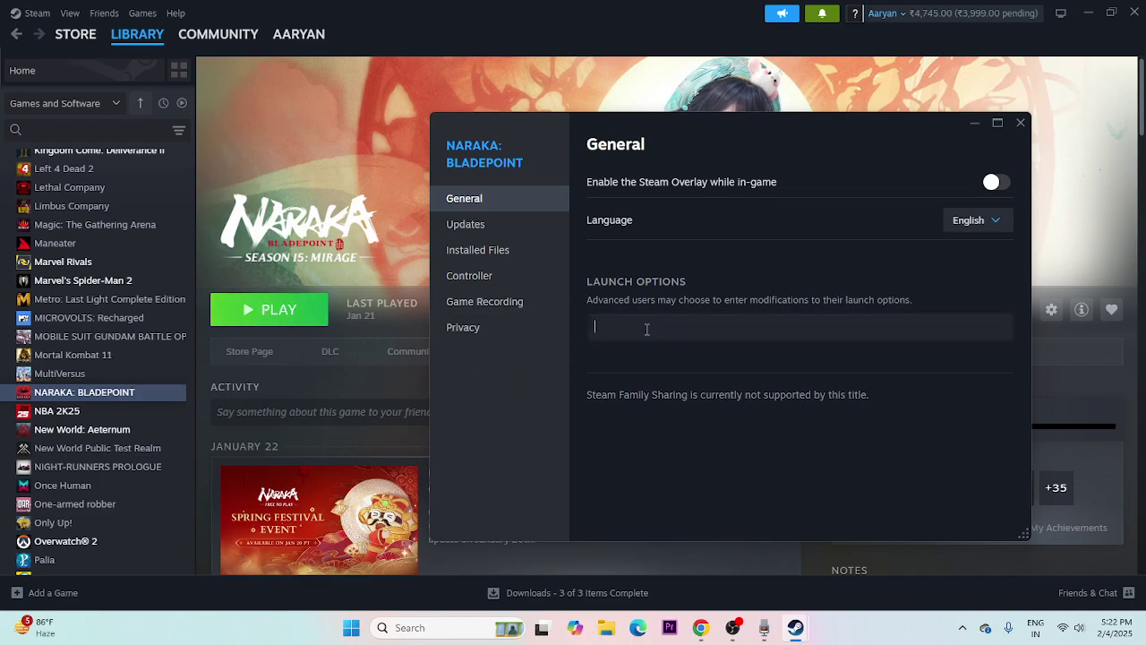
pyautogui.write('-dx11')
pyautogui.write('1')
pyautogui.hotkey('ctrl', 'a')
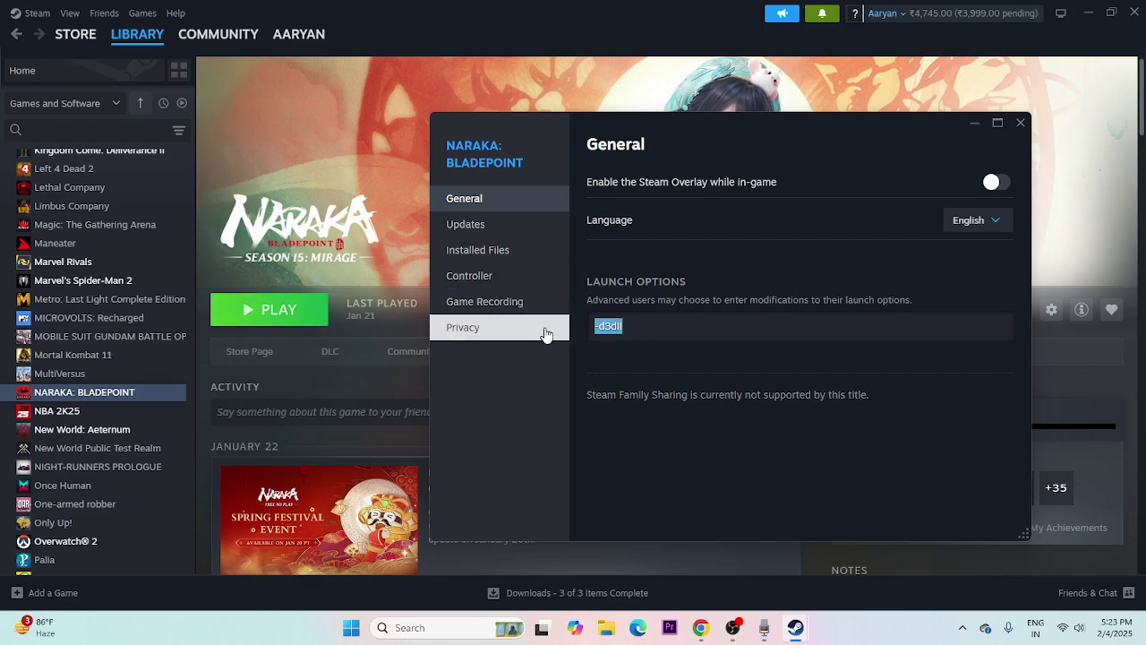
pyautogui.press('BackSpace')
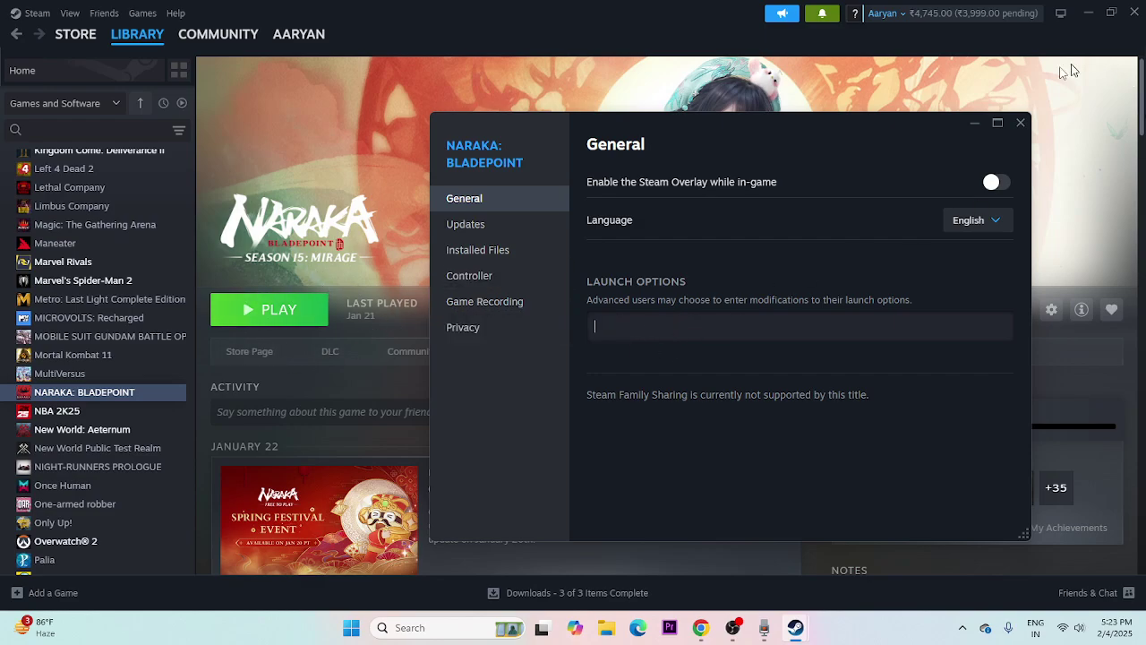
pyautogui.click(1020, 123)
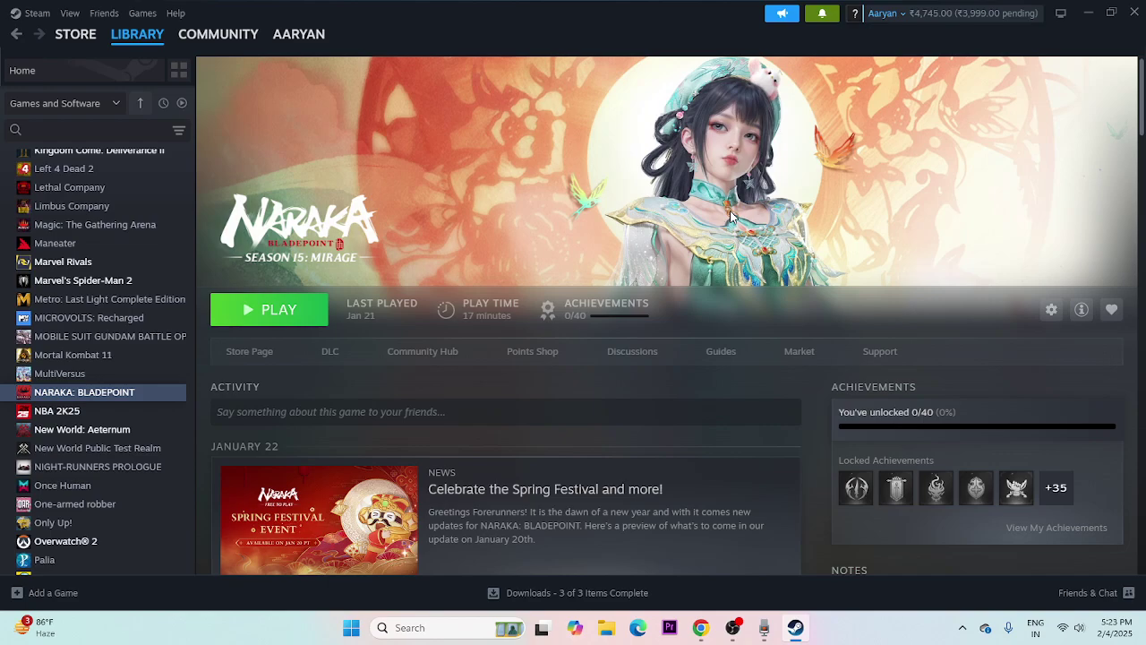
# Open Task Manager, review the running background processes for unneeded programs, and close it
pyautogui.rightClick(350, 627)
pyautogui.click(347, 461)
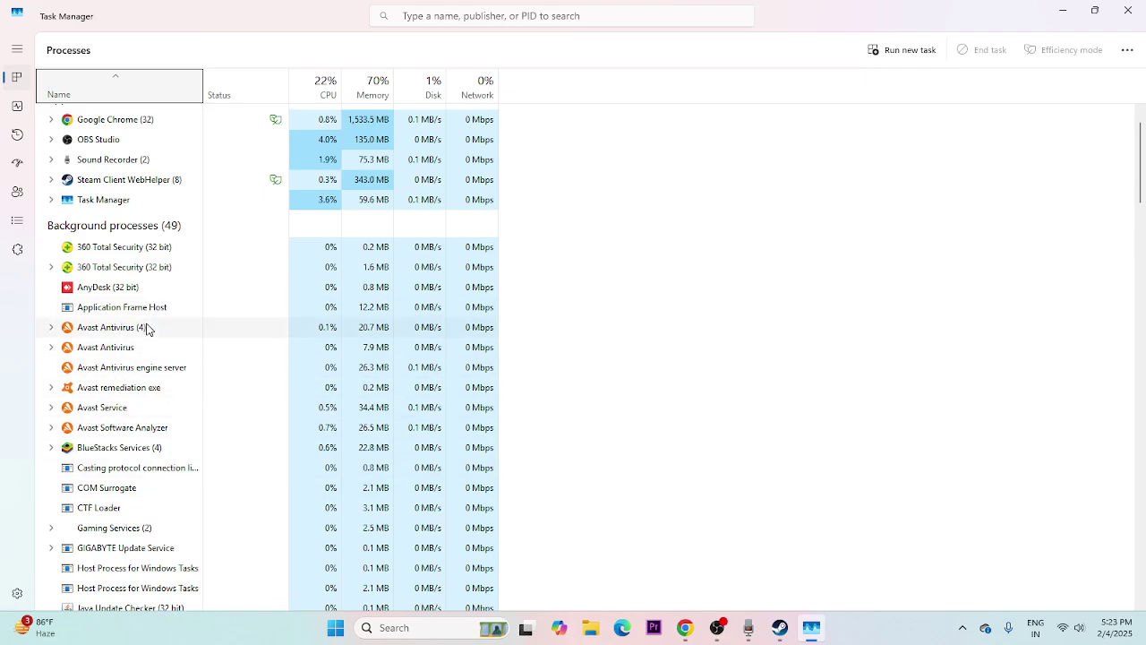
pyautogui.scroll(-2, 148, 328)
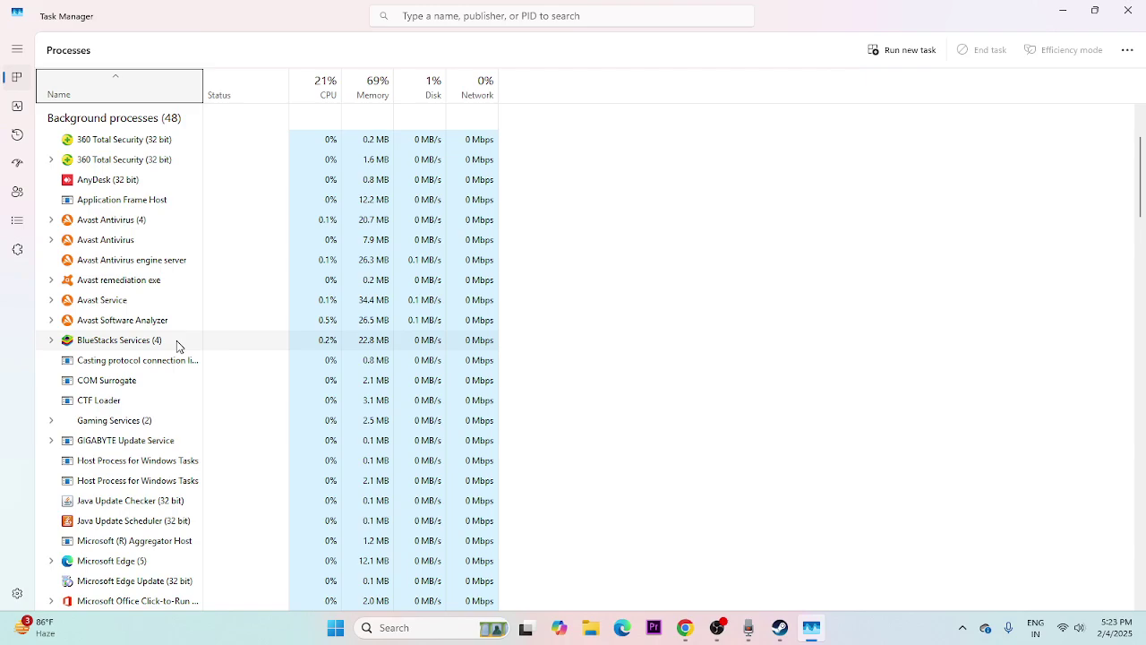
pyautogui.scroll(-1, 176, 340)
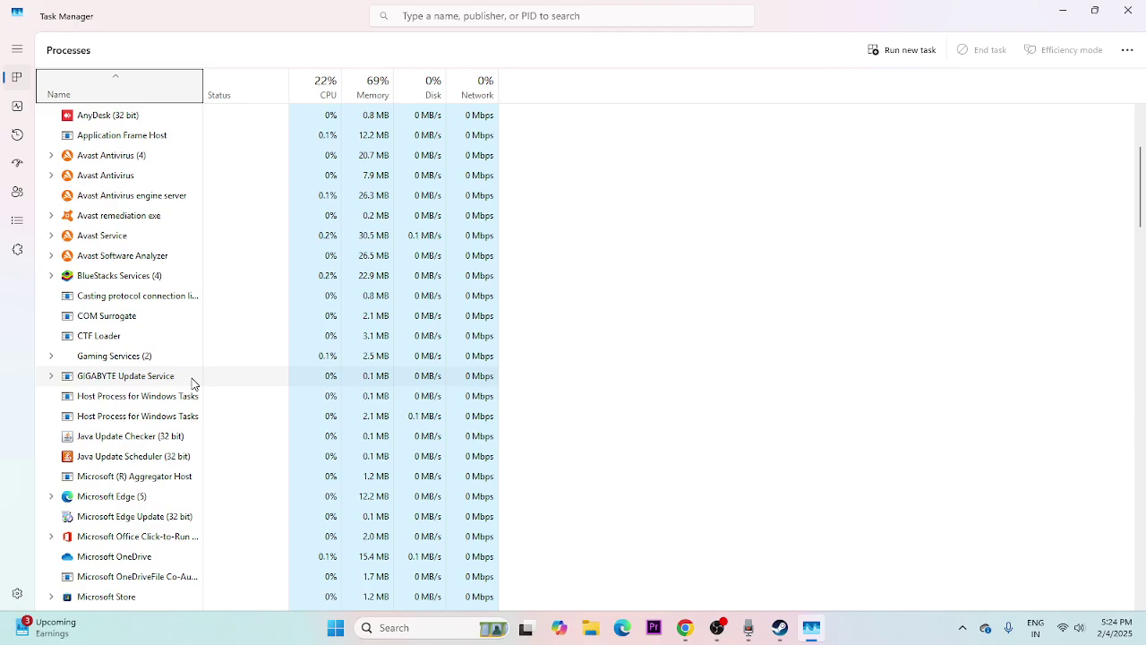
pyautogui.click(1128, 12)
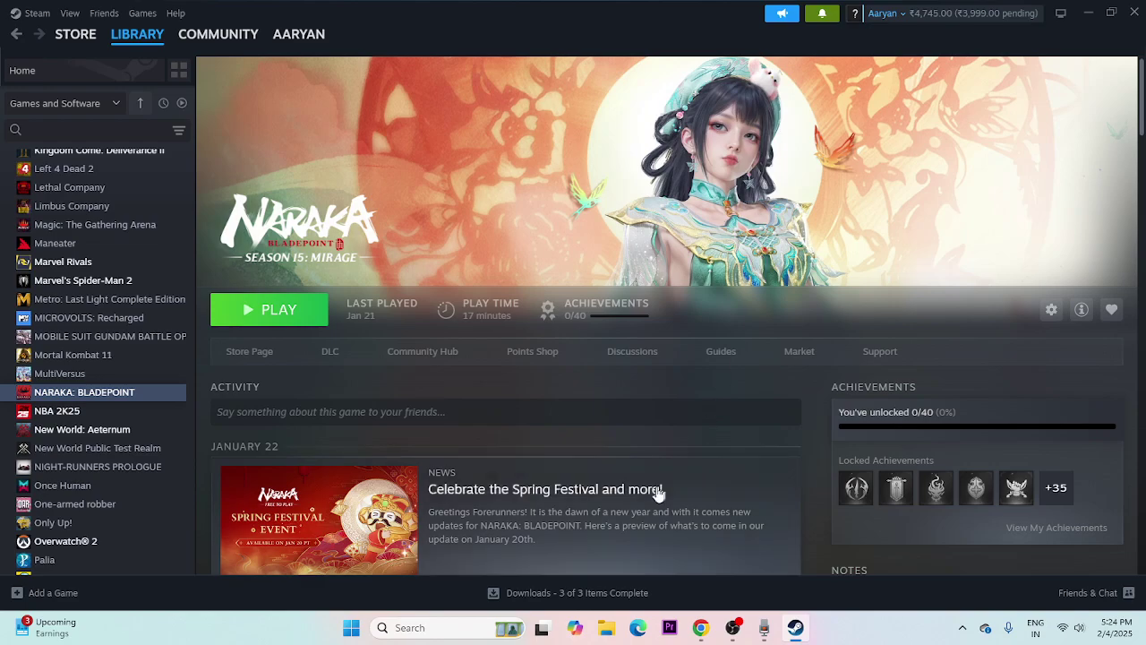
# Search Windows for "graphi" and open Graphics settings
pyautogui.click(430, 628)
pyautogui.write('graphi')
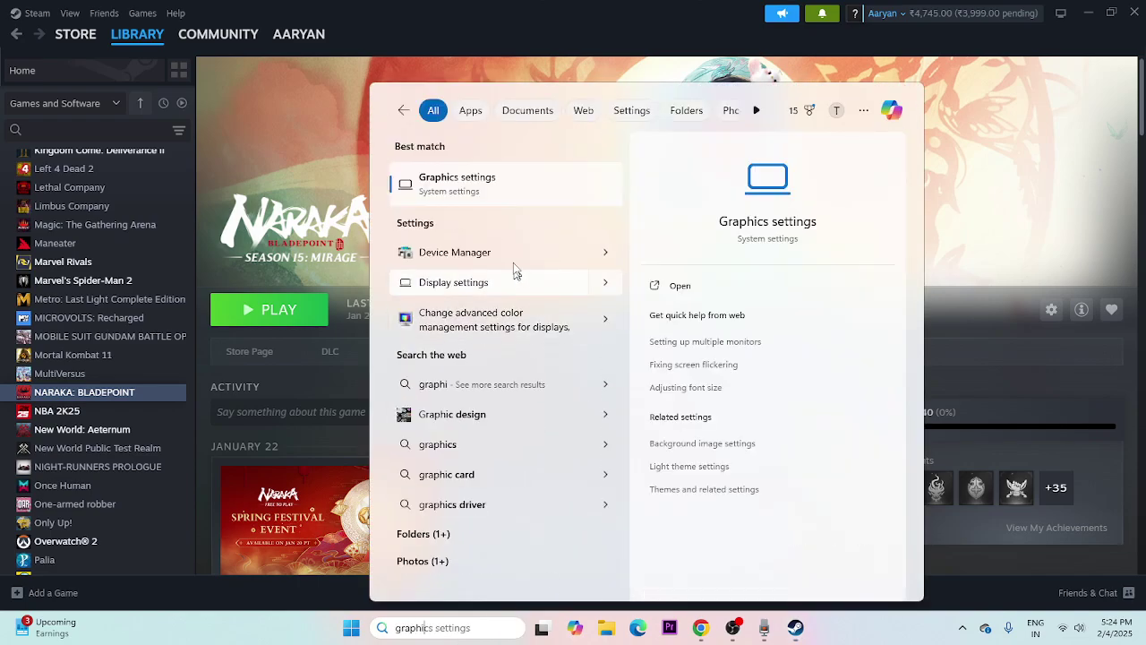
pyautogui.click(512, 198)
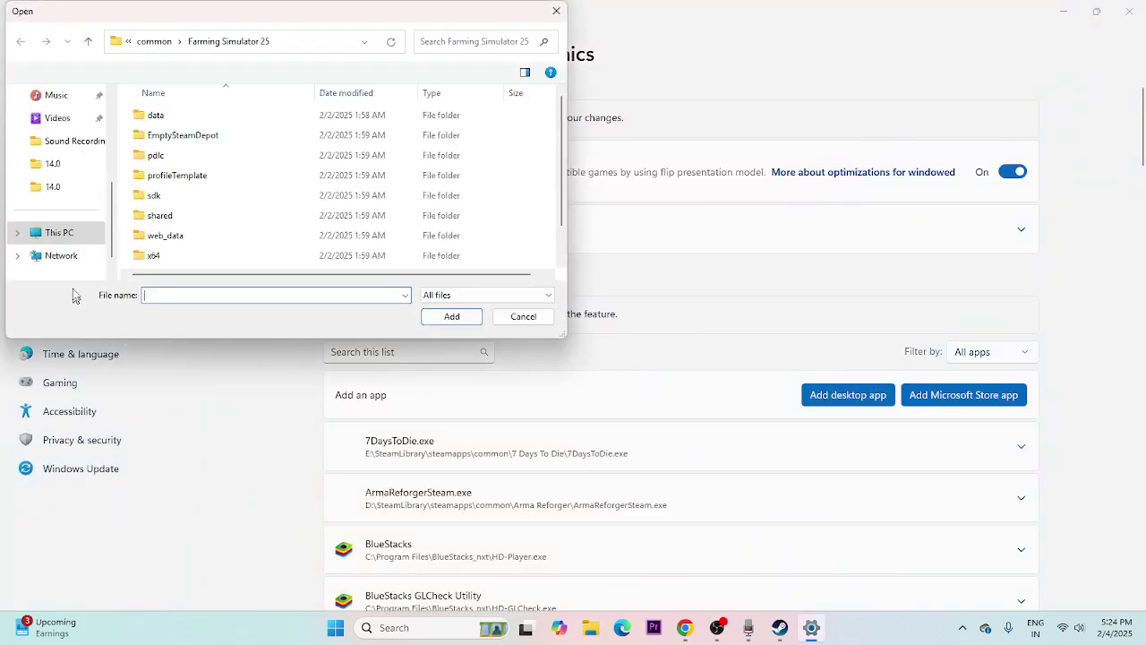
# Browse drive D: to the SteamLibrary\steamapps\common folder in the file picker and find the NARAKA BLADEPOINT folder
pyautogui.click(63, 212)
pyautogui.click(229, 159)
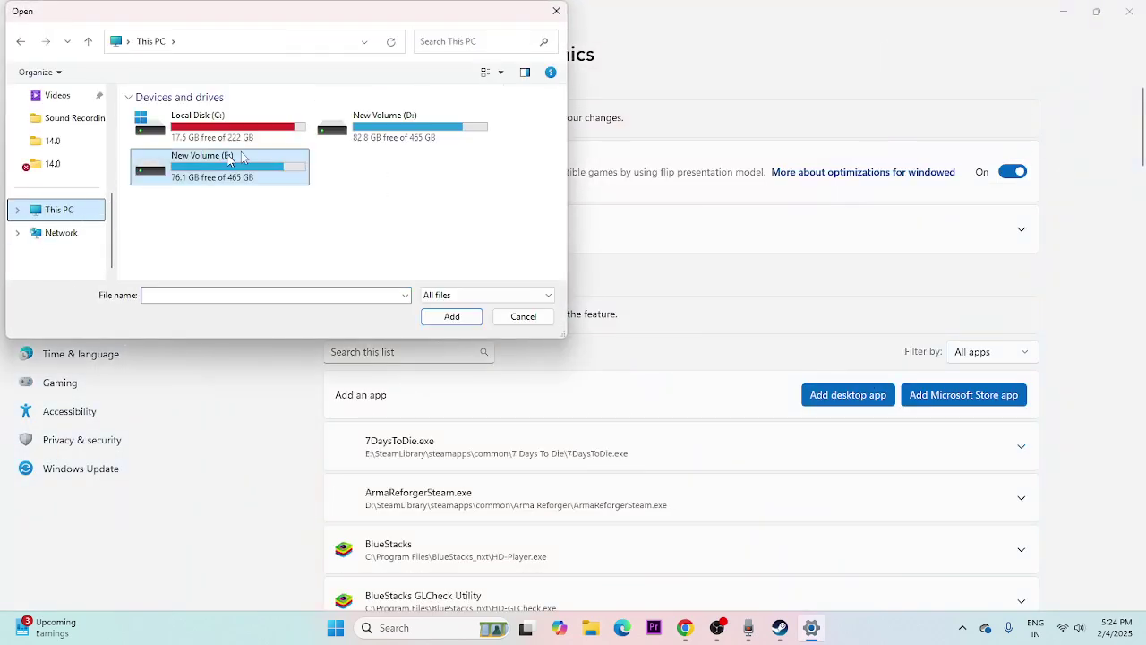
pyautogui.click(387, 136)
pyautogui.doubleClick(386, 136)
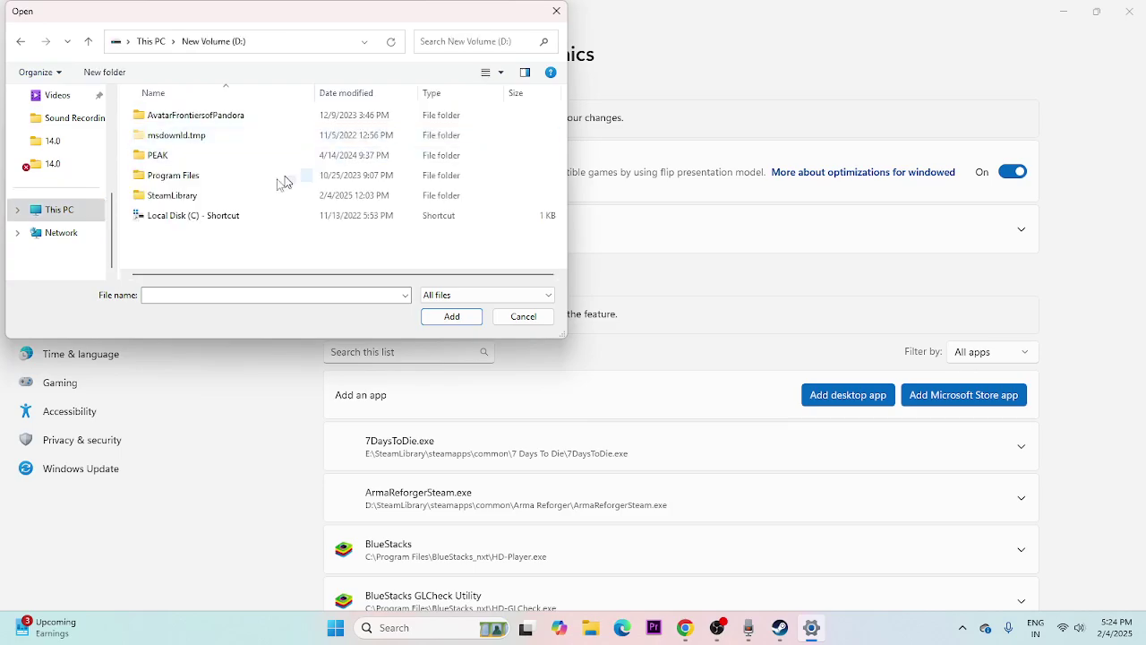
pyautogui.doubleClick(187, 202)
pyautogui.doubleClick(177, 126)
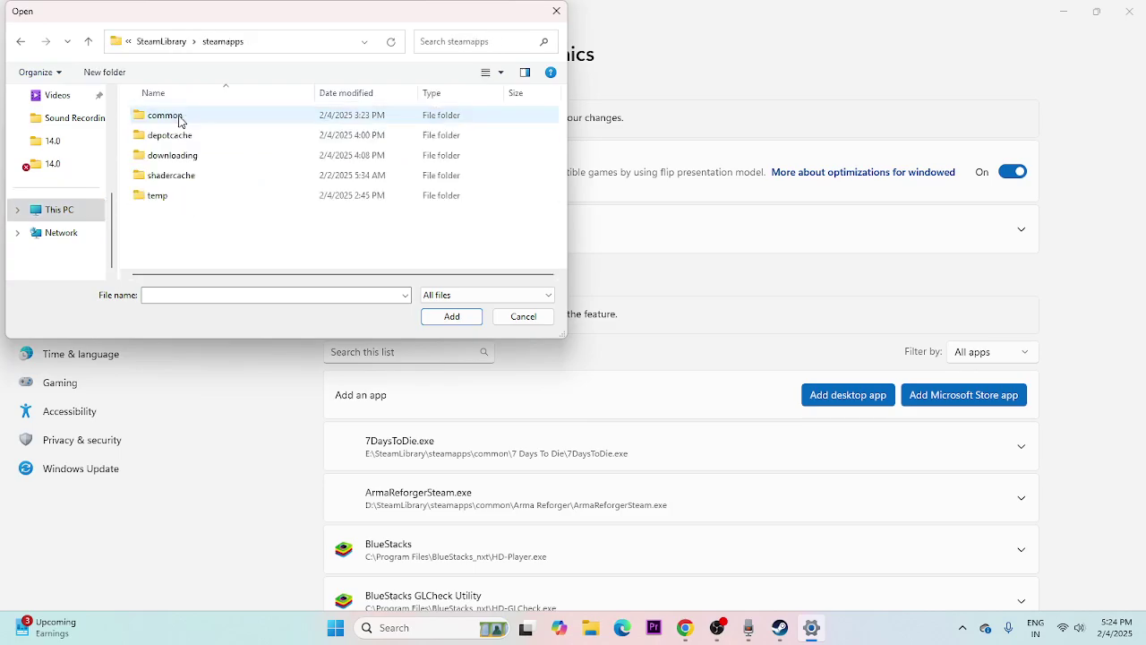
pyautogui.doubleClick(177, 120)
pyautogui.scroll(-3, 203, 173)
pyautogui.scroll(-1, 203, 173)
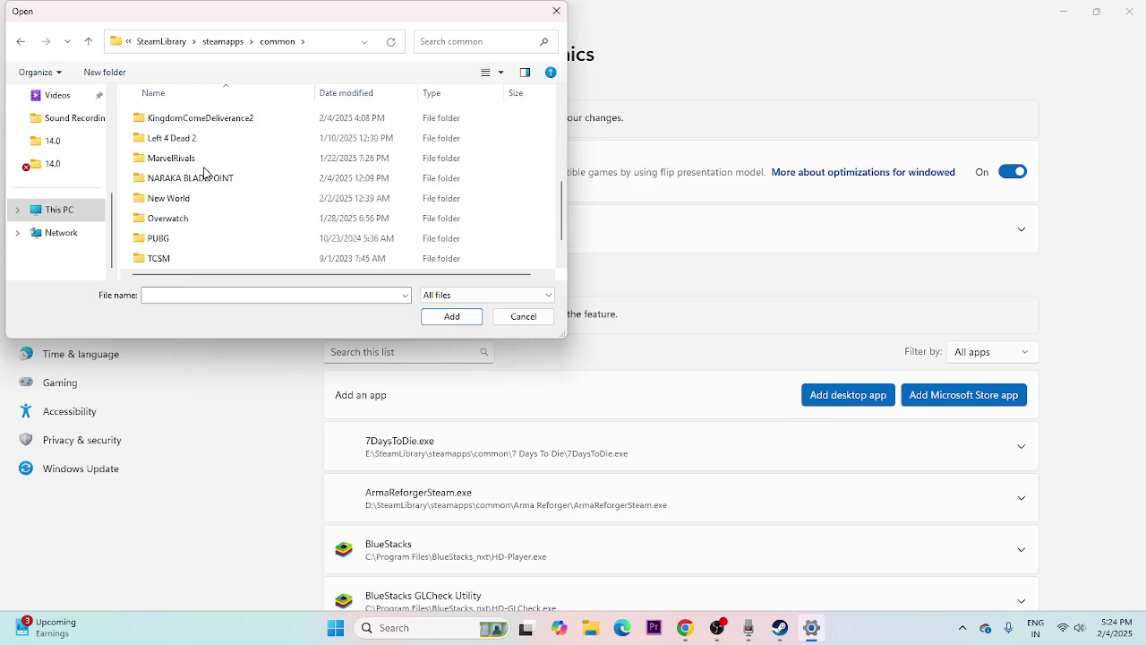
# Add NeacClient from the NARAKA BLADEPOINT folder to the apps with custom graphics settings
pyautogui.doubleClick(255, 183)
pyautogui.scroll(-1, 220, 193)
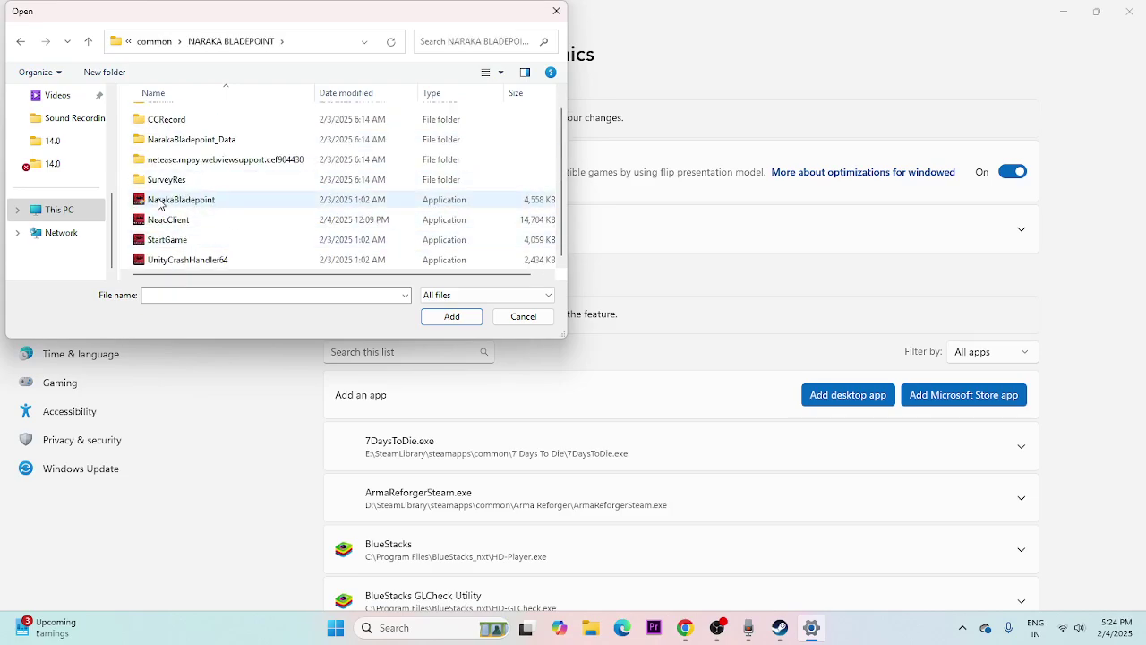
pyautogui.click(238, 223)
pyautogui.click(470, 316)
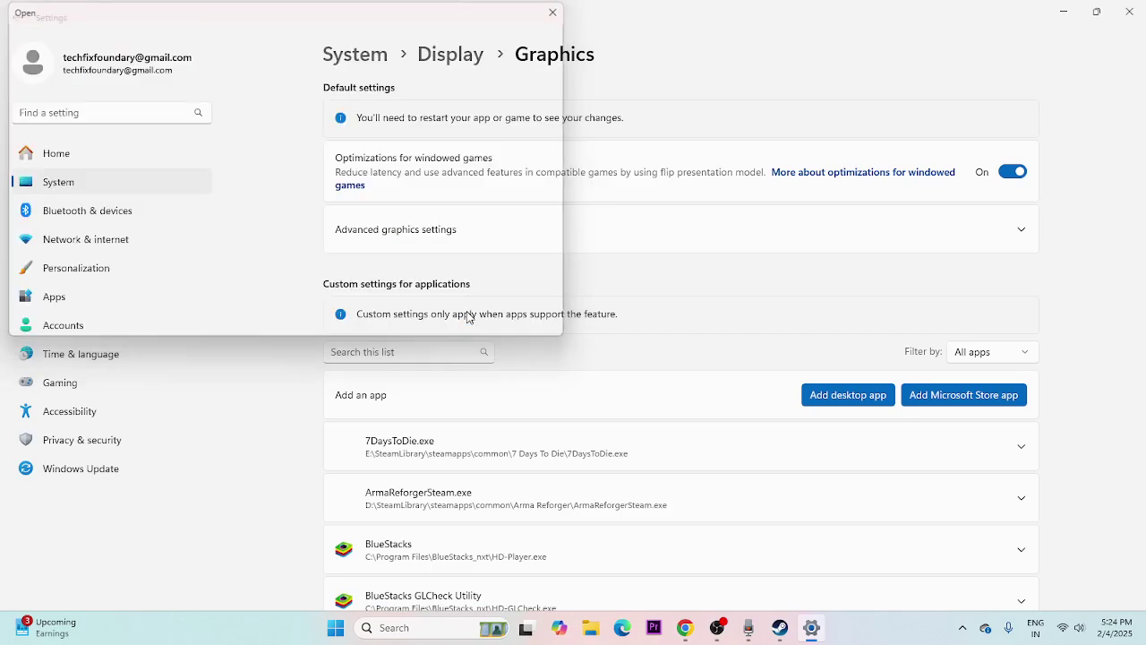
# Set the GPU preference of NeacProtect to High Performance (NVIDIA GeForce GTX 1650 SUPER) and close Settings
pyautogui.scroll(-5, 1105, 296)
pyautogui.scroll(-10, 1092, 246)
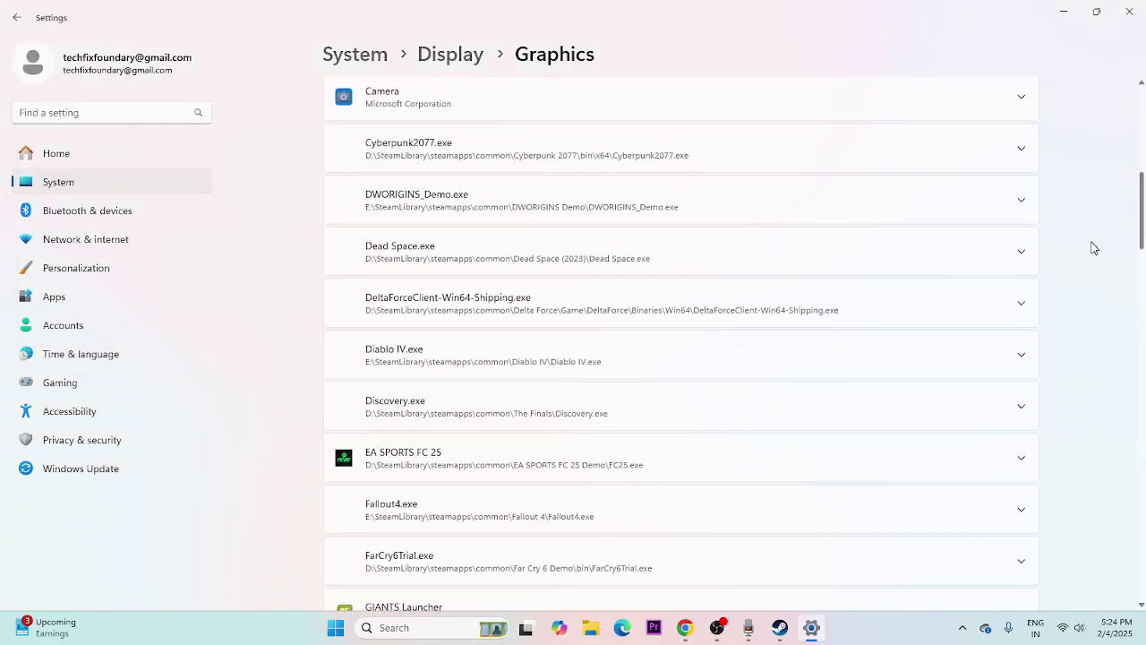
pyautogui.scroll(-1, 1092, 246)
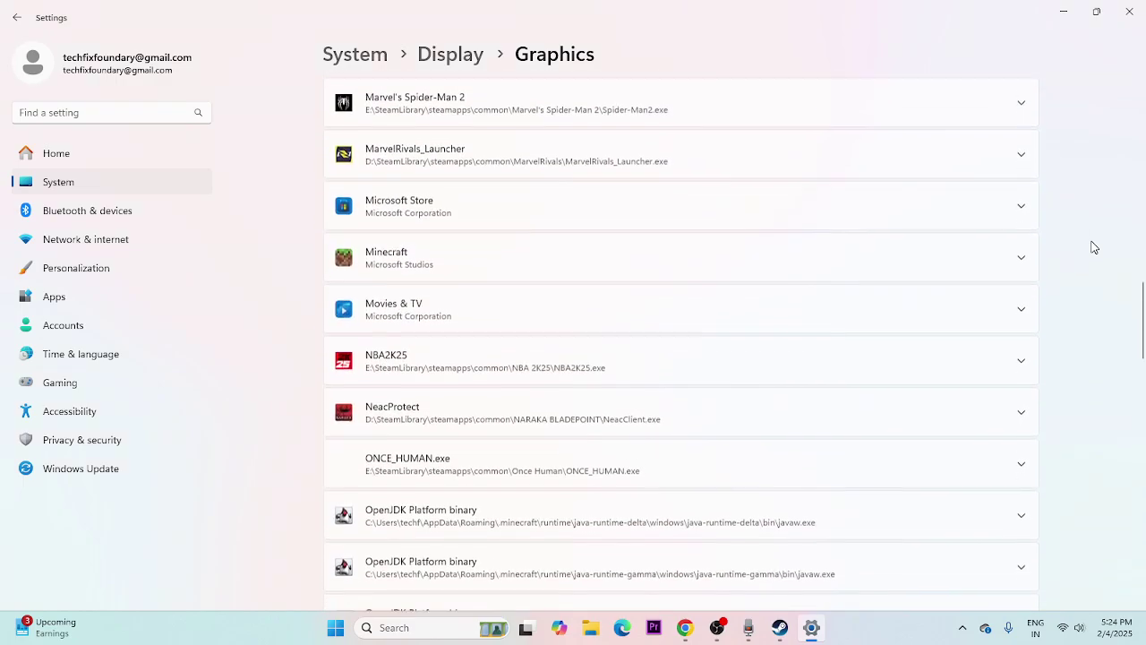
pyautogui.click(1021, 404)
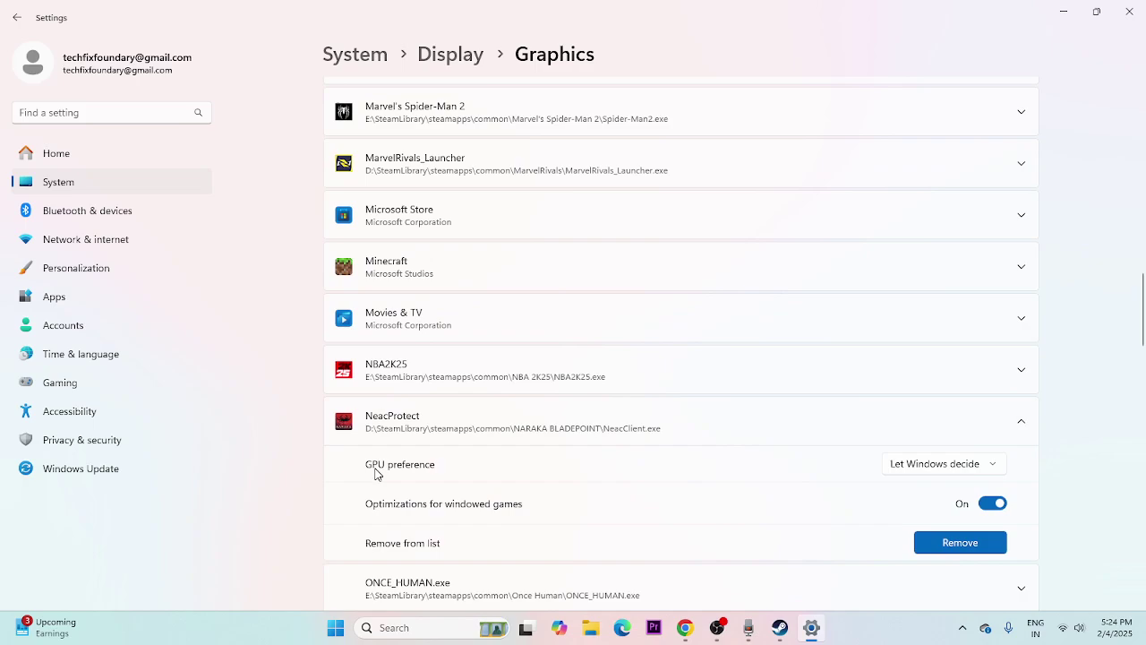
pyautogui.click(1004, 462)
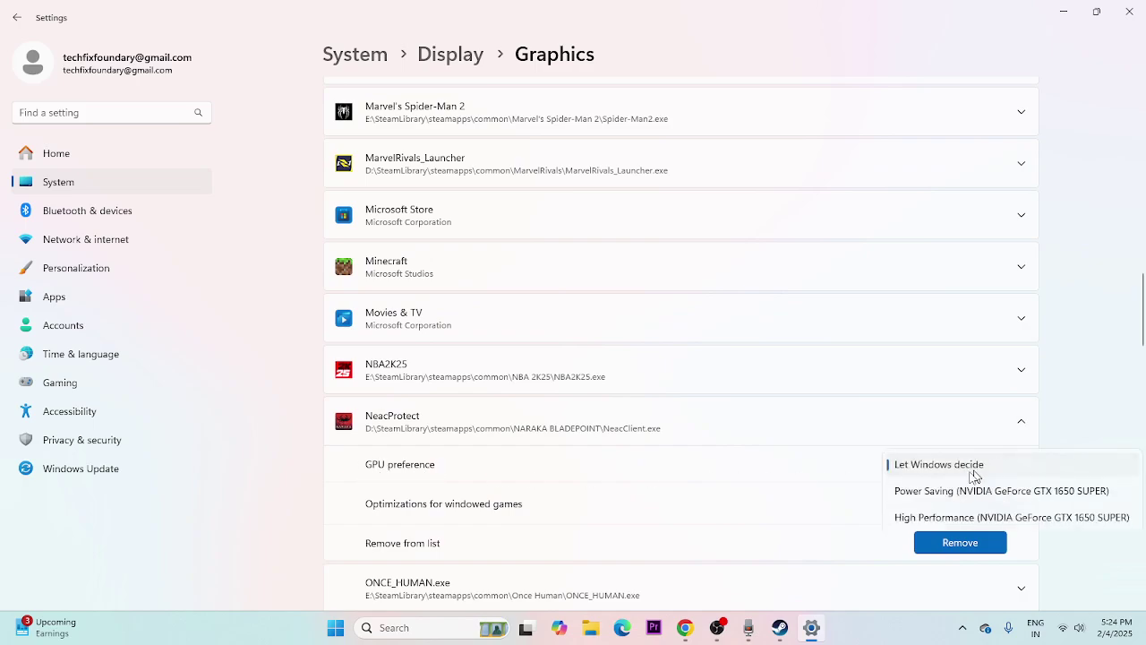
pyautogui.click(936, 521)
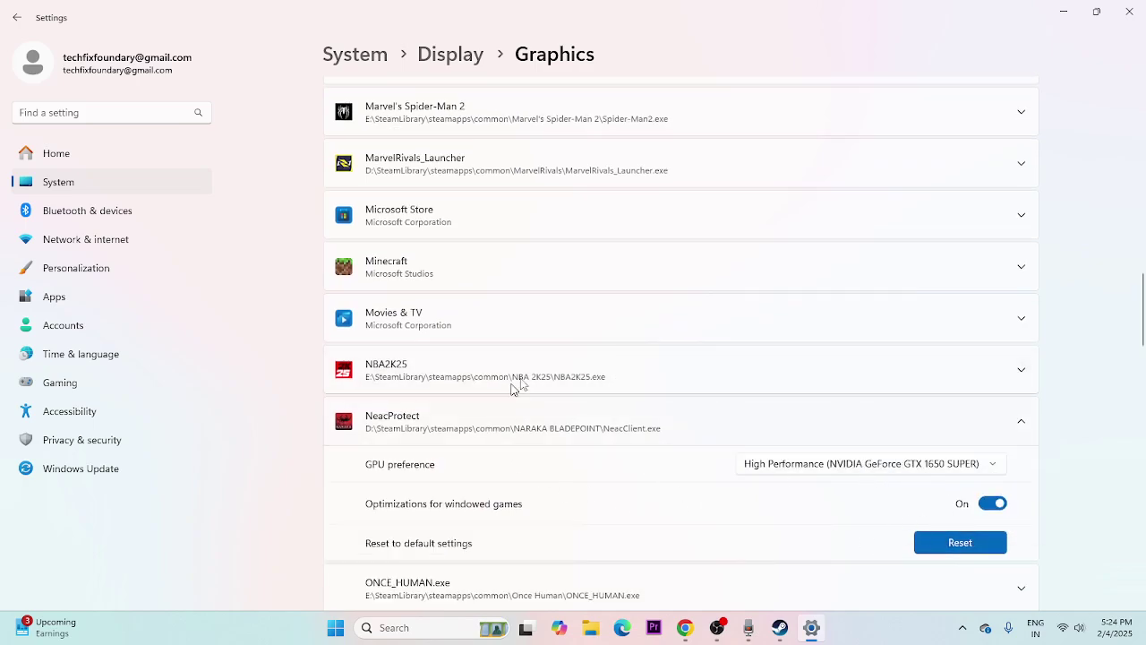
pyautogui.click(1126, 11)
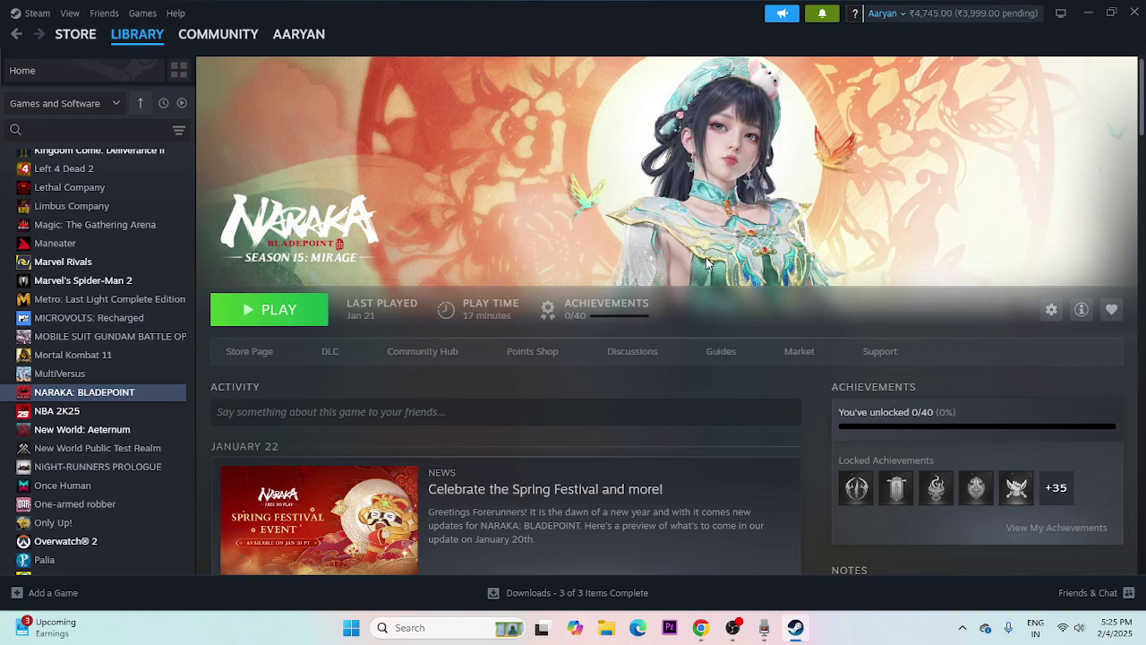
# Search Windows for "view", open the advanced system settings, and bring up the Virtual Memory settings from the performance options
pyautogui.click(408, 628)
pyautogui.write('v')
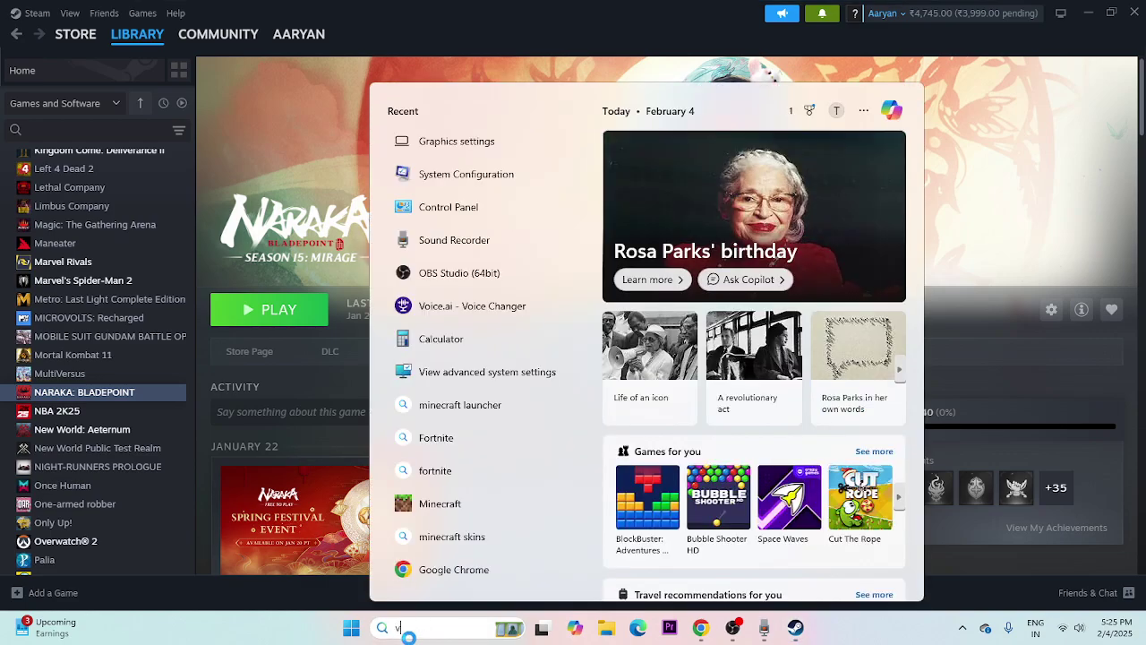
pyautogui.write('iew')
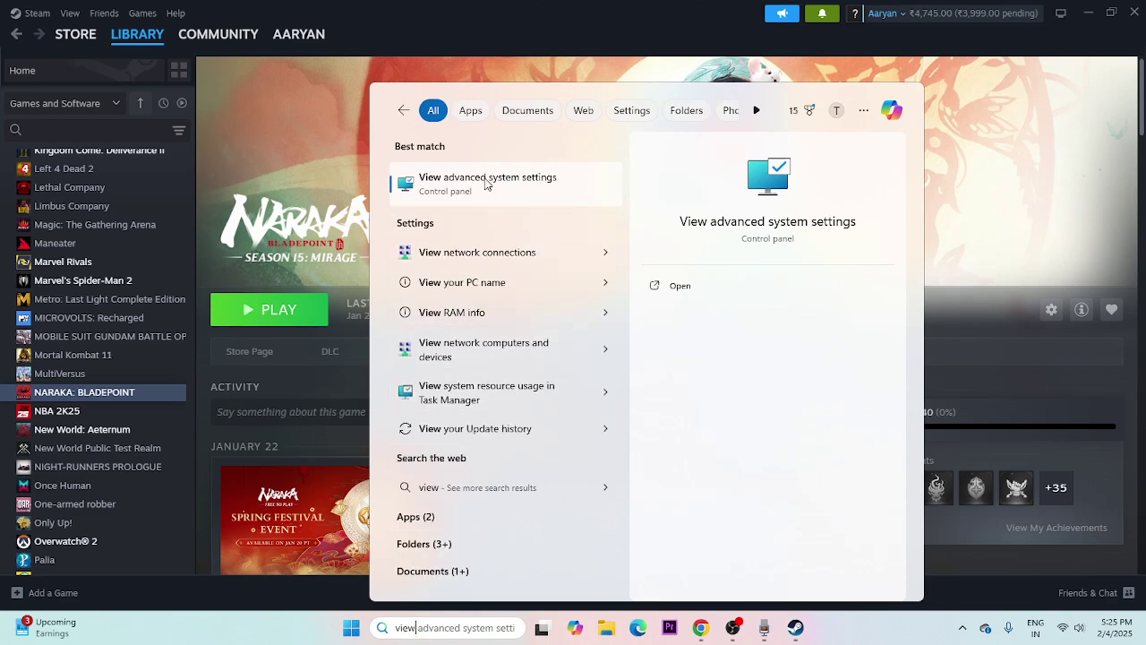
pyautogui.click(486, 185)
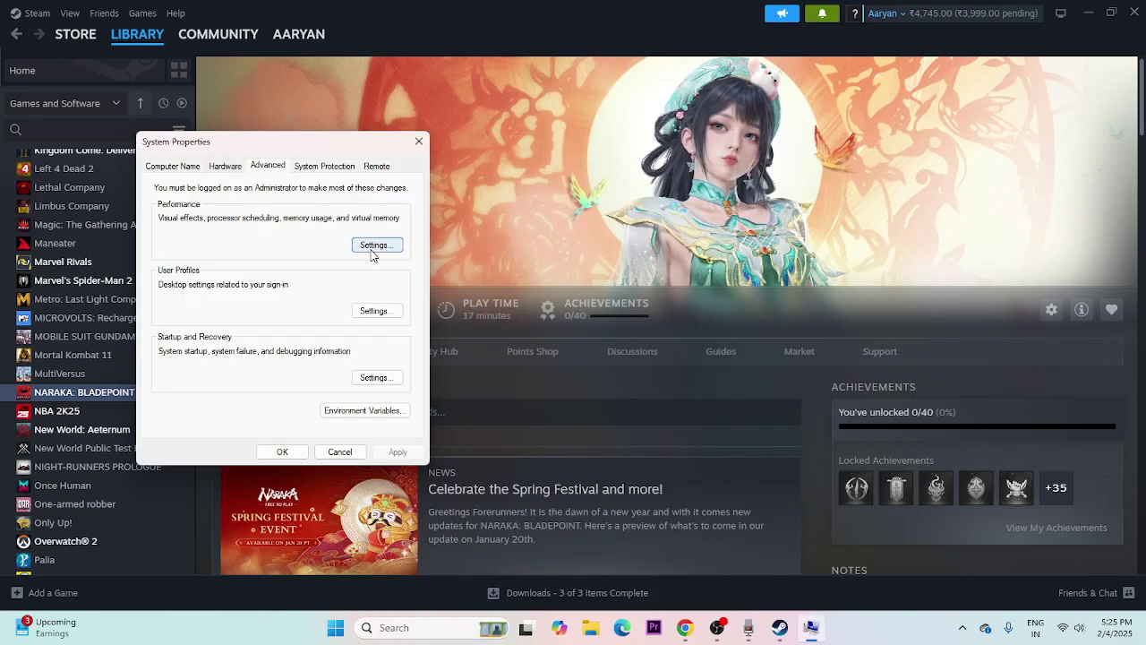
pyautogui.click(373, 247)
pyautogui.click(248, 211)
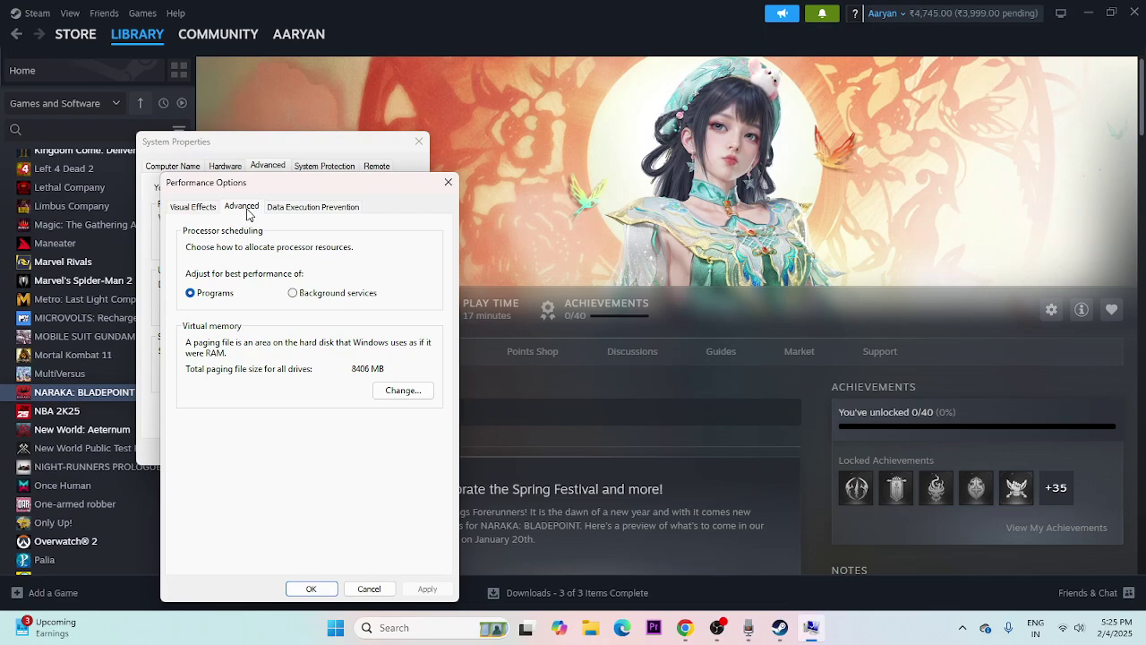
pyautogui.click(394, 392)
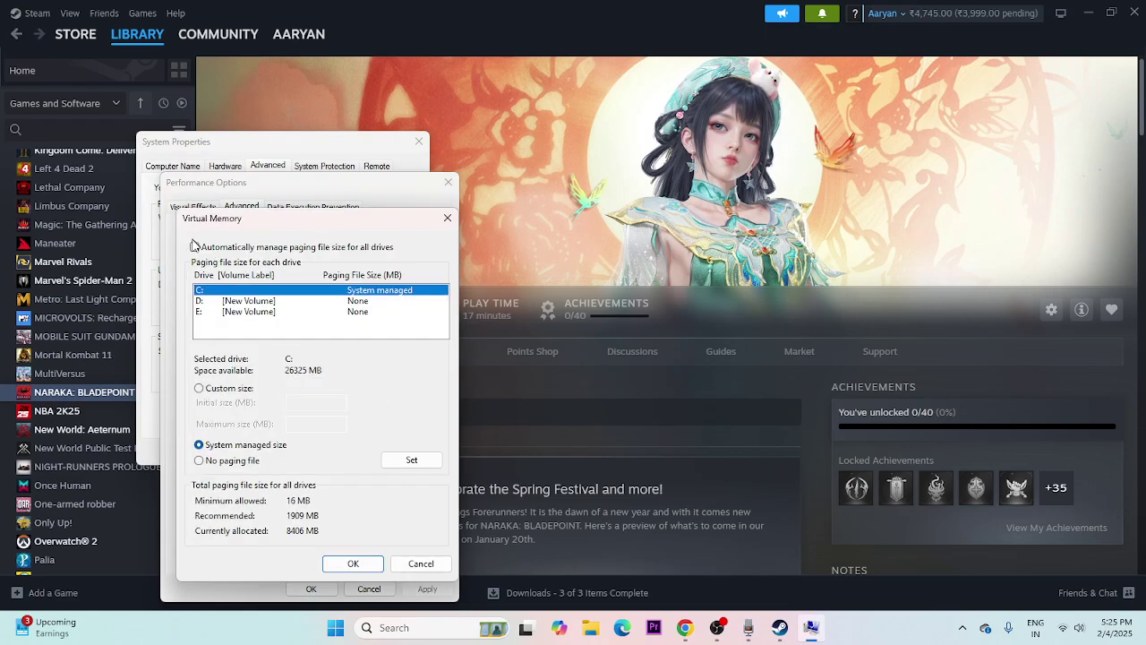
# Select drive D: for the paging file and choose a custom size
pyautogui.click(205, 303)
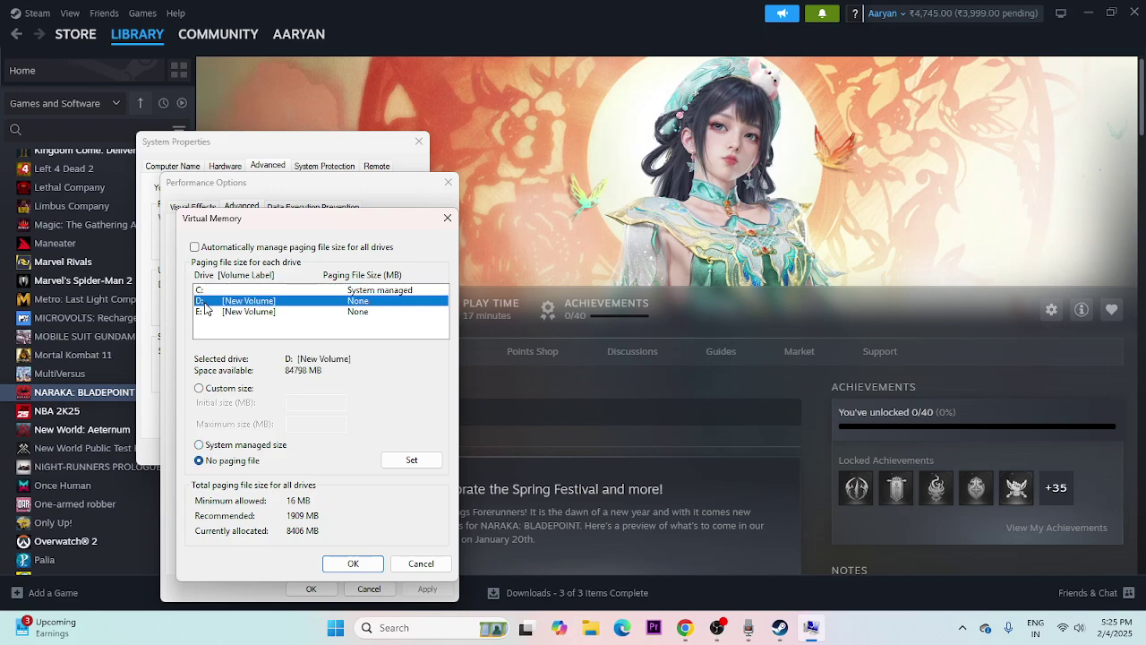
pyautogui.click(202, 390)
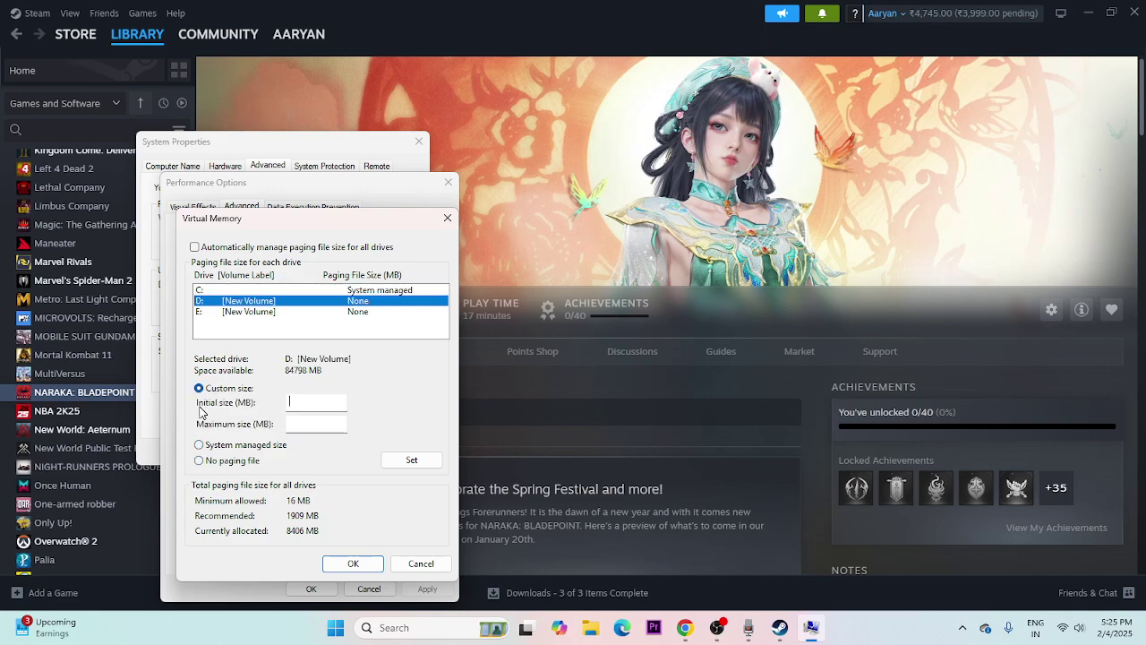
pyautogui.click(315, 402)
# Search Windows for "calcul" and open Calculator
pyautogui.click(415, 628)
pyautogui.write('calculat')
pyautogui.press('BackSpace')
pyautogui.press('BackSpace')
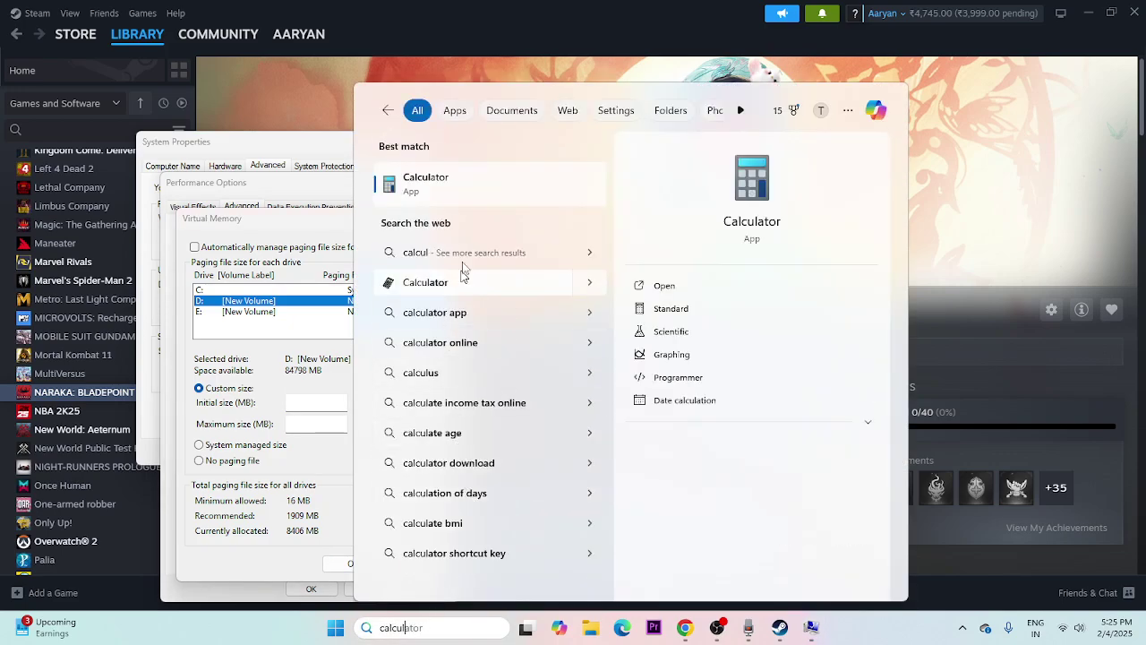
pyautogui.click(469, 185)
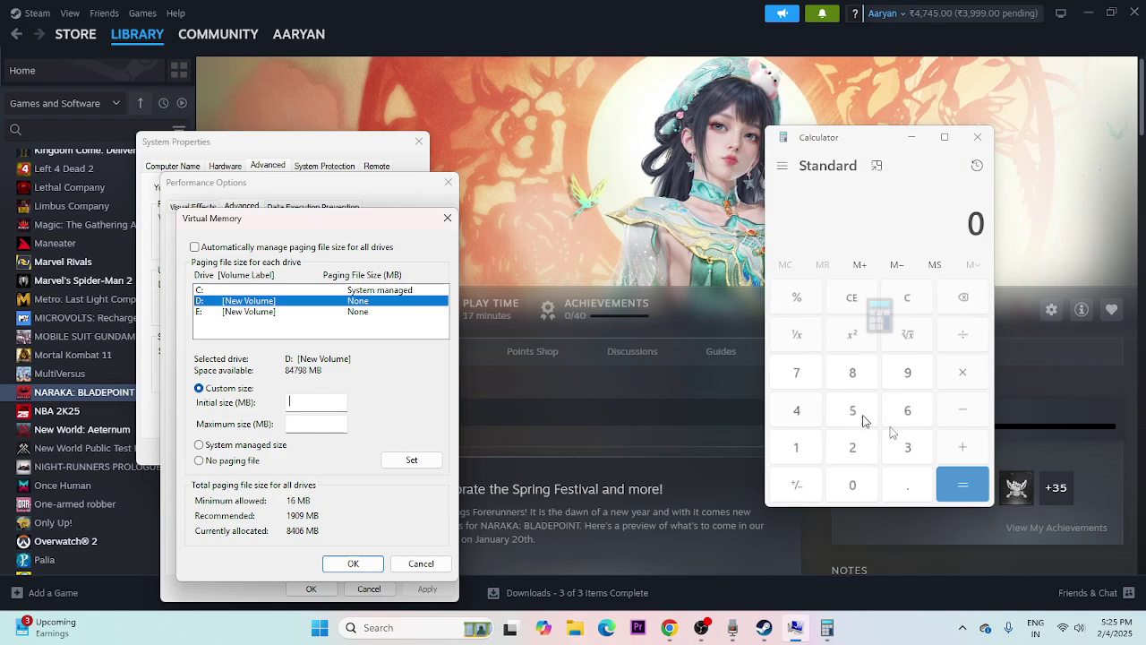
# Calculate 16 × 1024 and multiply the result by 1.5 to get the initial paging file size
pyautogui.click(810, 452)
pyautogui.click(905, 417)
pyautogui.click(955, 385)
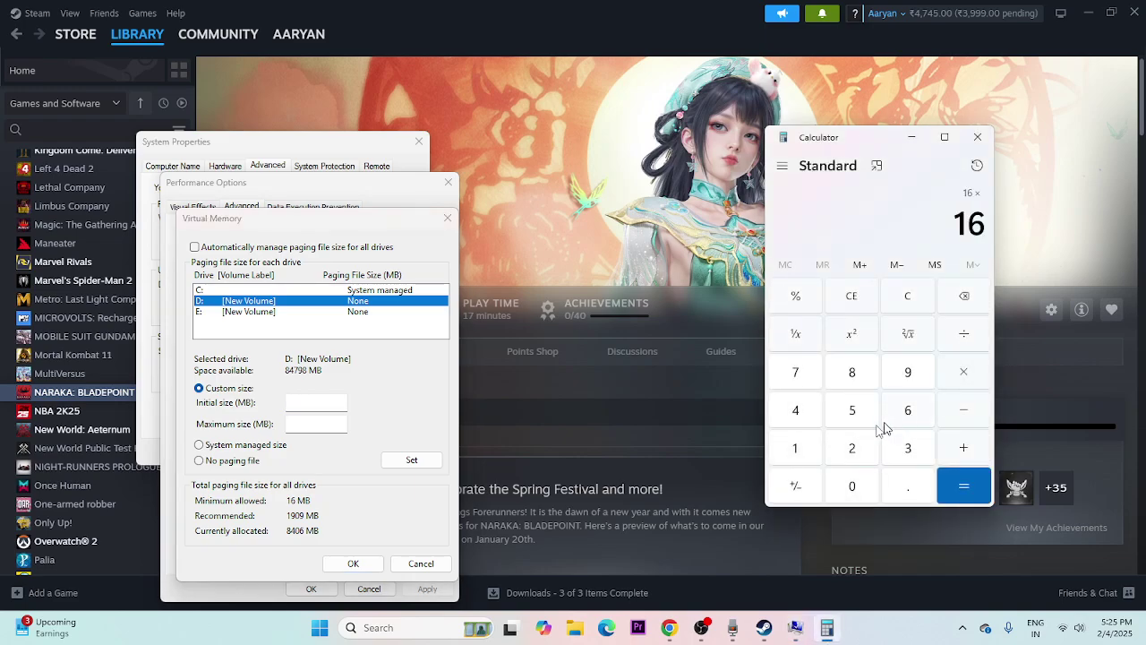
pyautogui.click(796, 450)
pyautogui.click(849, 483)
pyautogui.click(851, 448)
pyautogui.click(808, 421)
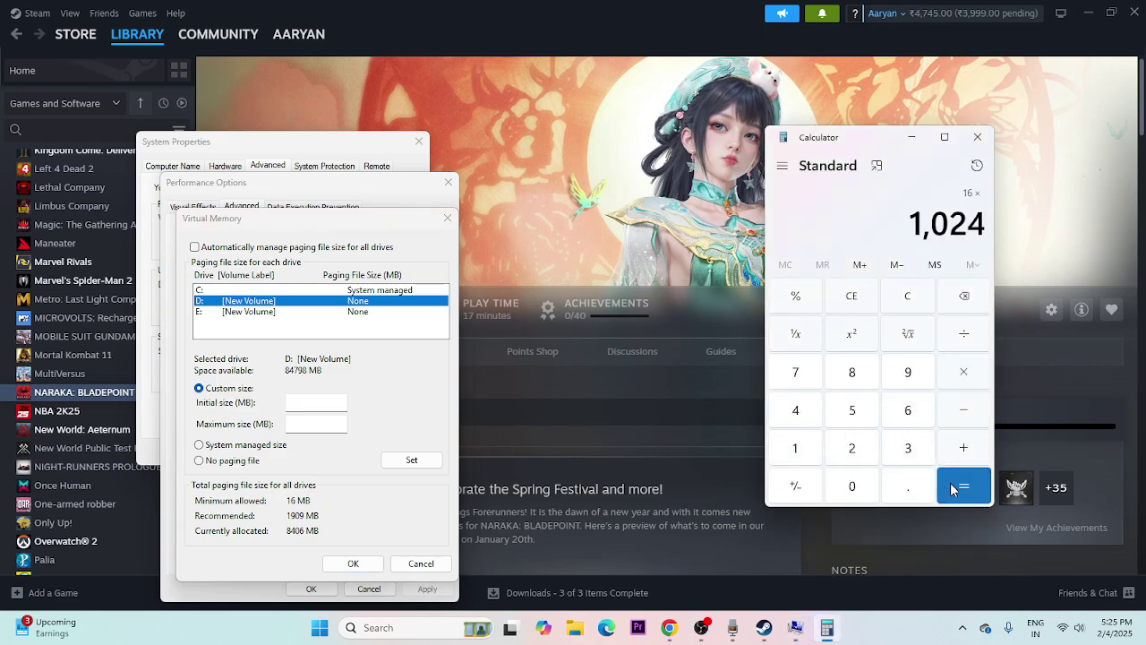
pyautogui.click(954, 483)
pyautogui.click(957, 376)
pyautogui.click(797, 452)
pyautogui.press('.')
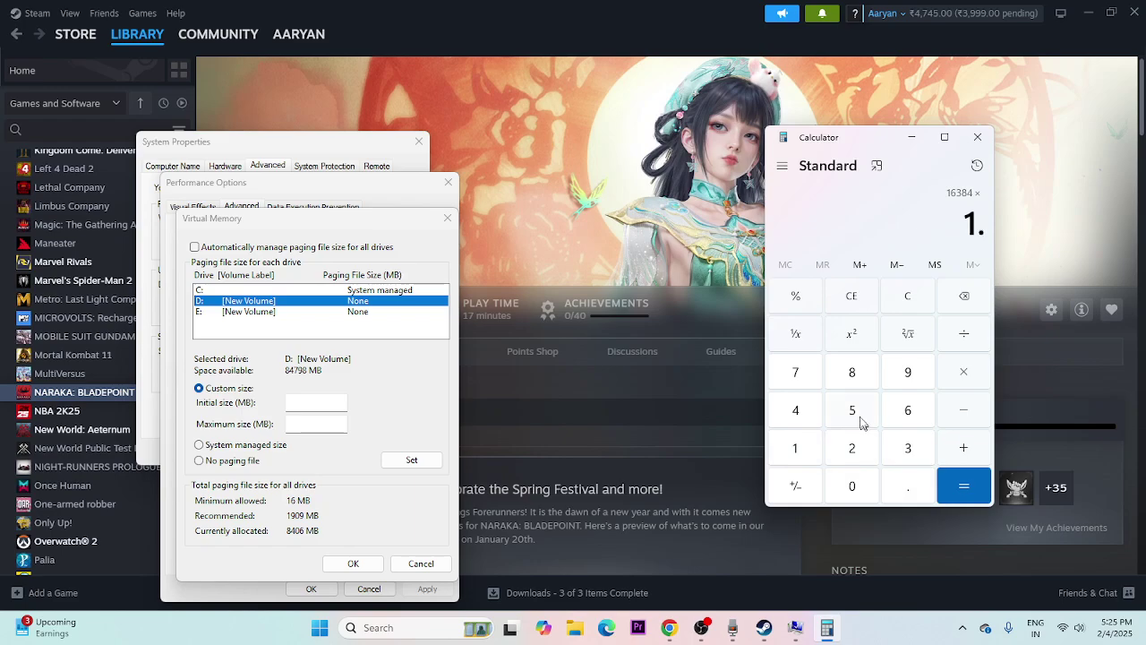
pyautogui.click(852, 412)
pyautogui.click(963, 486)
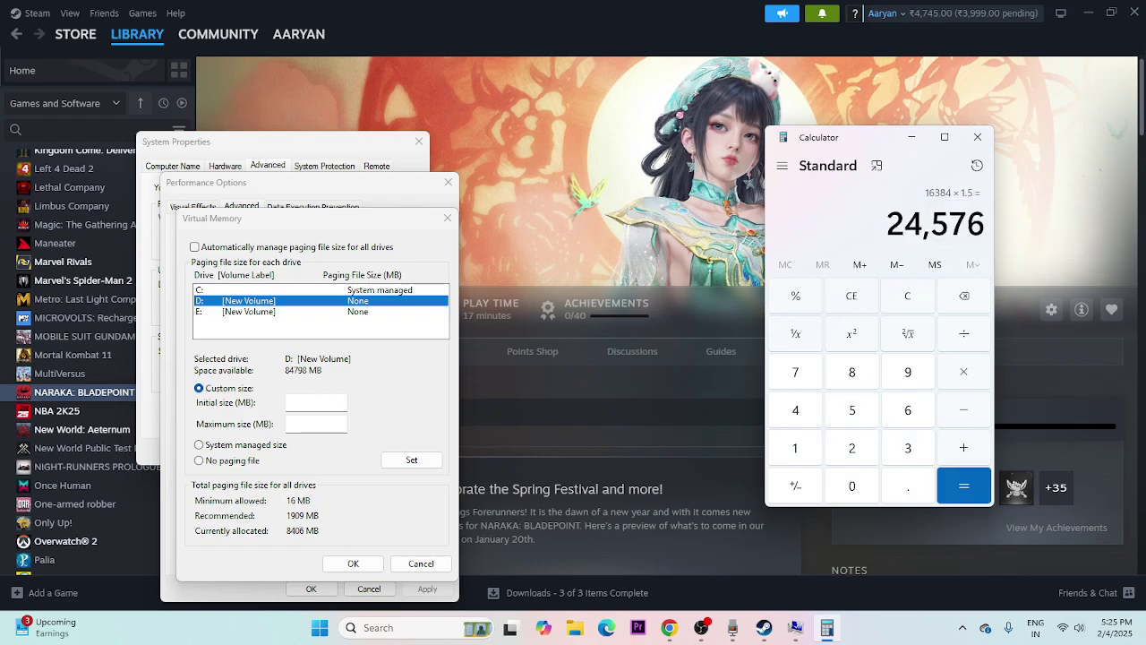
# Paste the calculated 24,576 MB as the initial paging file size for drive D:
pyautogui.rightClick(324, 403)
pyautogui.click(340, 463)
pyautogui.click(315, 422)
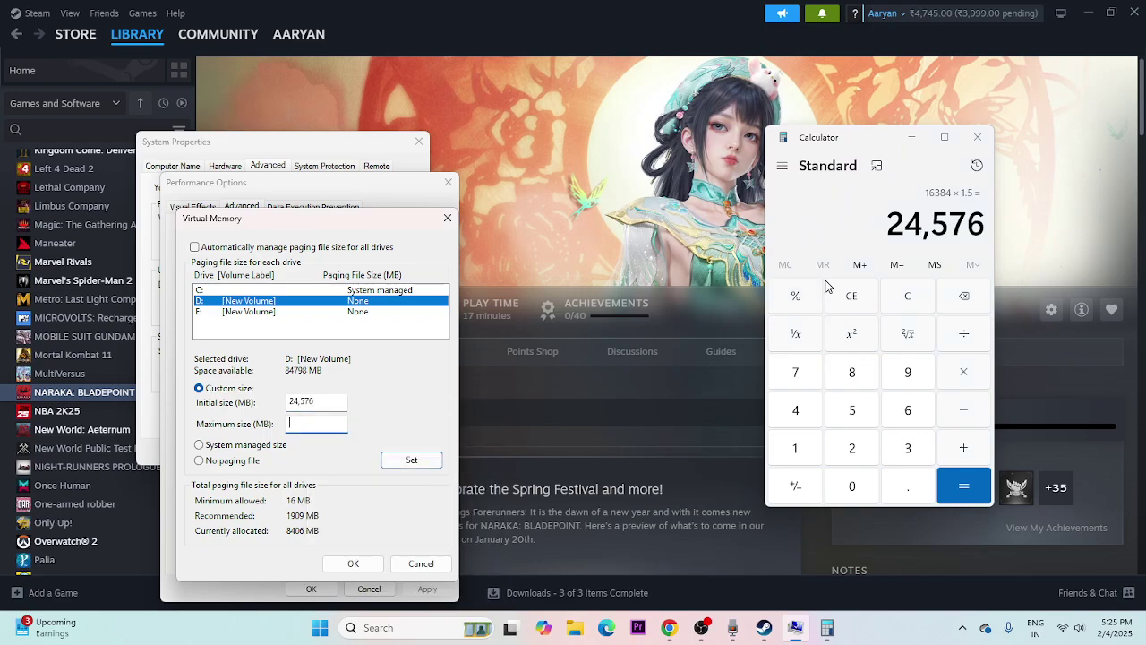
# Clear the calculator, calculate 16 × 1024, and multiply the result by 3 to get the maximum paging file size
pyautogui.click(850, 296)
pyautogui.click(805, 448)
pyautogui.click(905, 412)
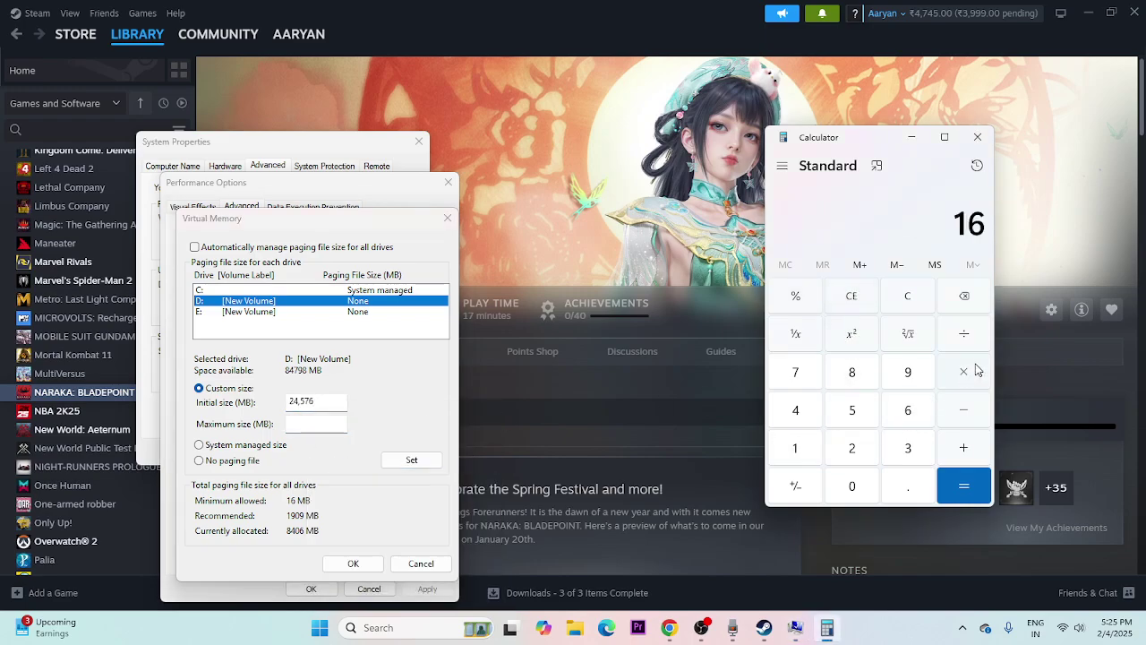
pyautogui.click(963, 371)
pyautogui.click(810, 449)
pyautogui.click(855, 488)
pyautogui.click(851, 448)
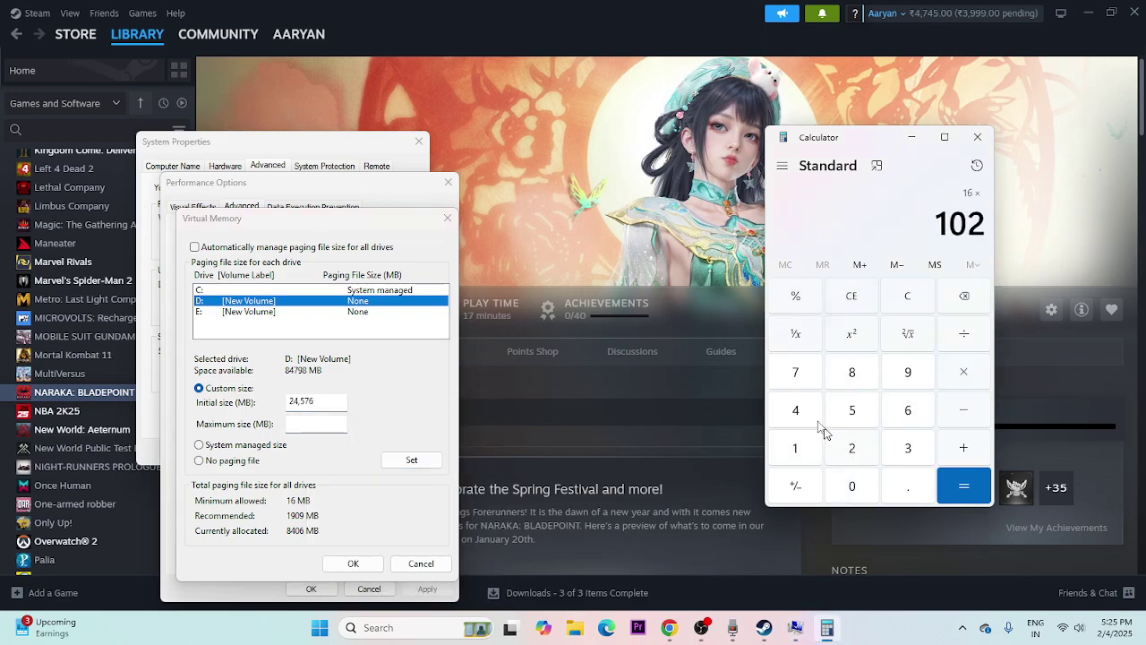
pyautogui.click(795, 409)
pyautogui.click(949, 488)
pyautogui.click(963, 371)
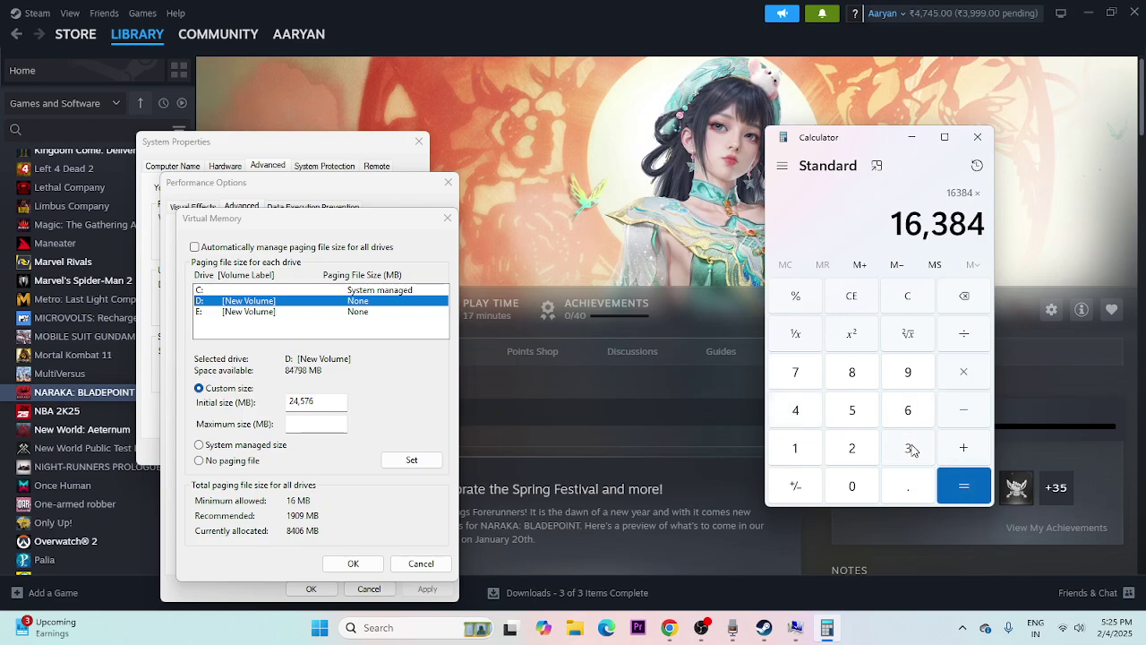
pyautogui.click(908, 448)
pyautogui.click(963, 485)
# Copy the calculated 49,152 into the maximum paging file size for drive D: and confirm the Virtual Memory dialog
pyautogui.moveTo(892, 224); pyautogui.dragTo(985, 227)
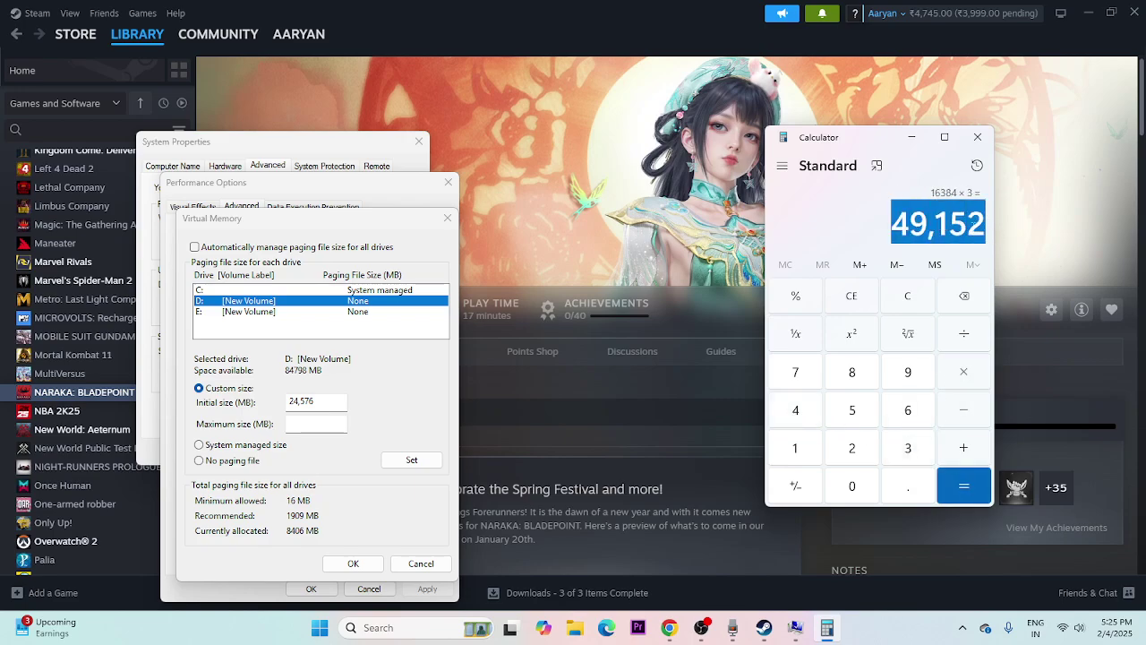
pyautogui.rightClick(981, 233)
pyautogui.click(1012, 243)
pyautogui.rightClick(291, 426)
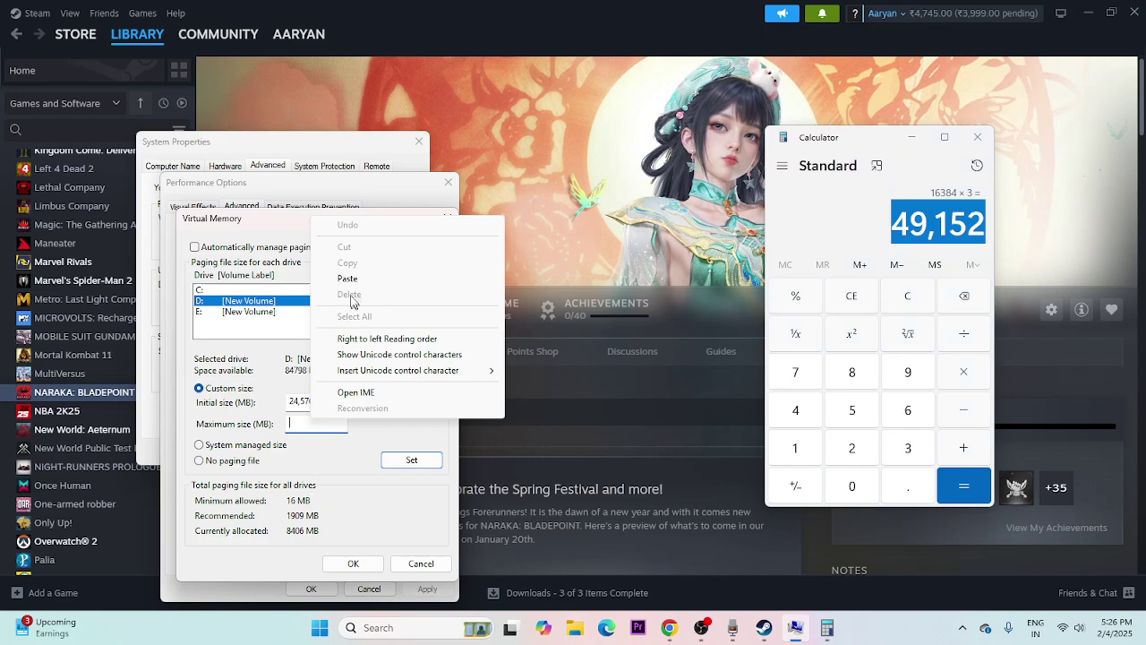
pyautogui.click(329, 278)
pyautogui.click(354, 563)
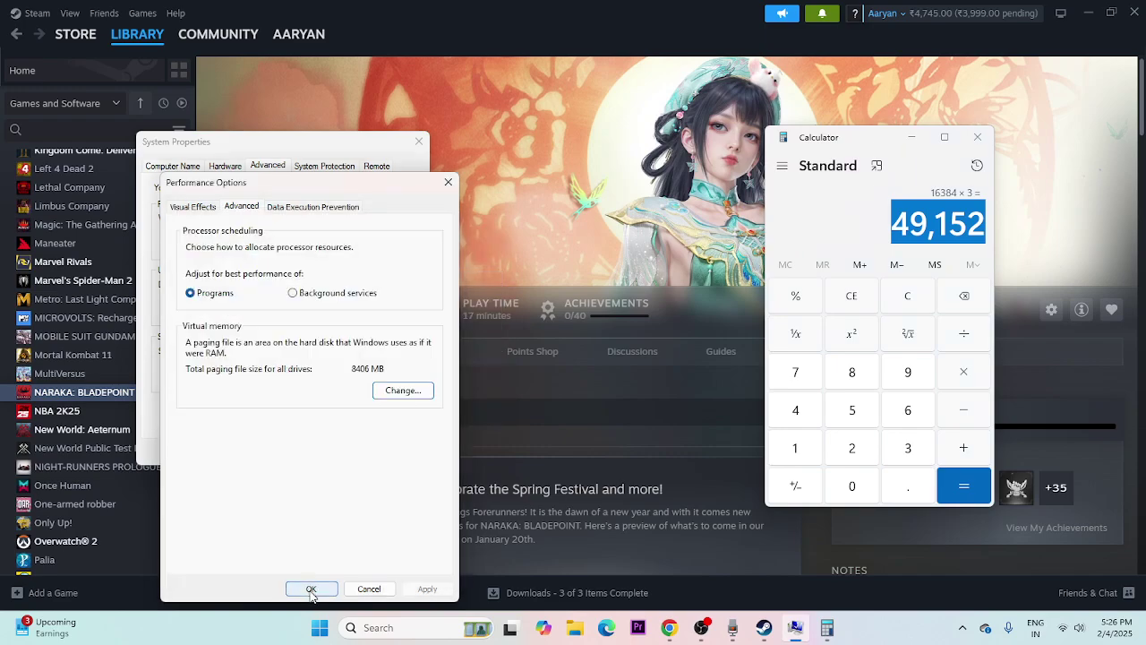
# Confirm the Performance Options and System Properties dialogs, and close Calculator
pyautogui.click(307, 587)
pyautogui.click(283, 450)
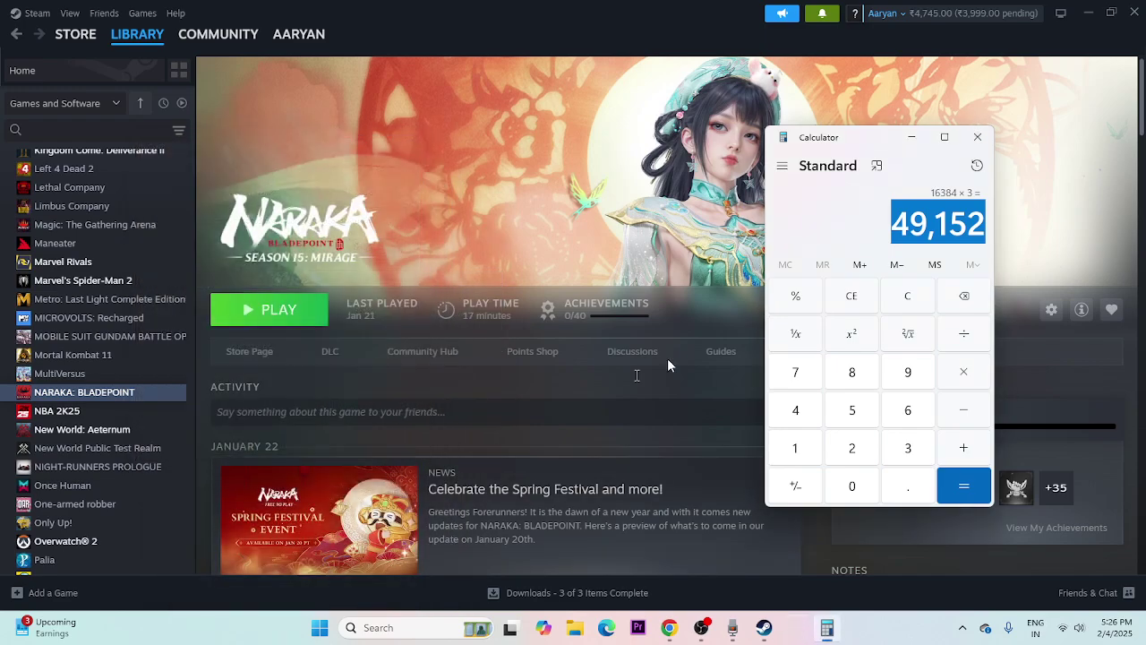
pyautogui.click(976, 137)
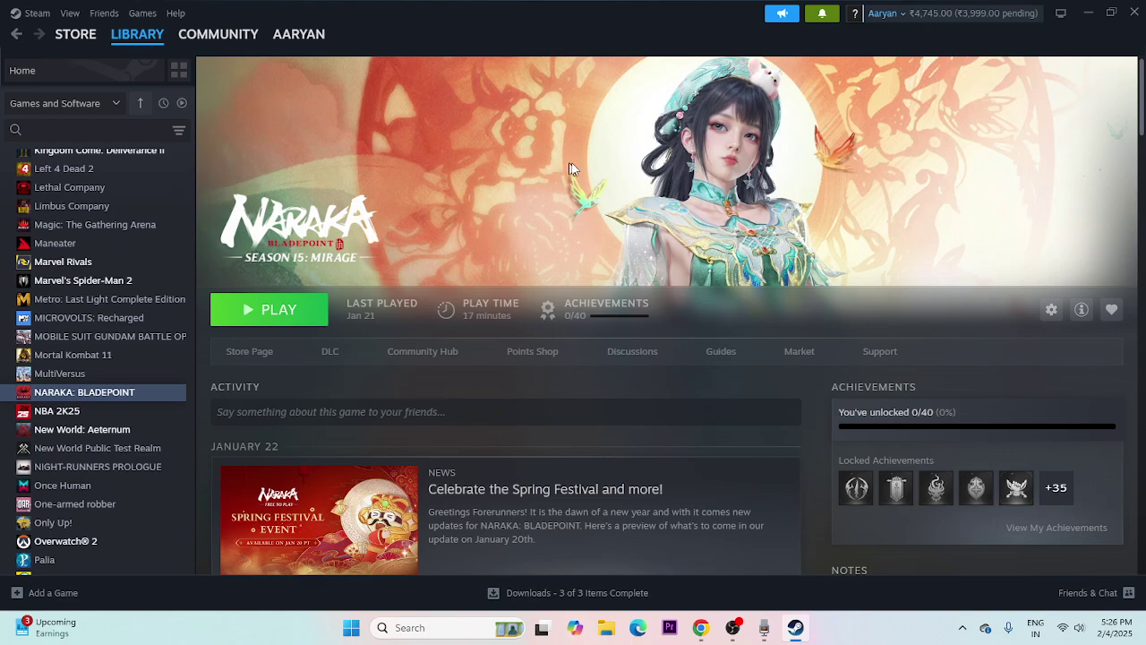
# Switch to Chrome, open NVIDIA's driver page at the Manual Driver Search form, and keep GeForce as the product category
pyautogui.click(700, 627)
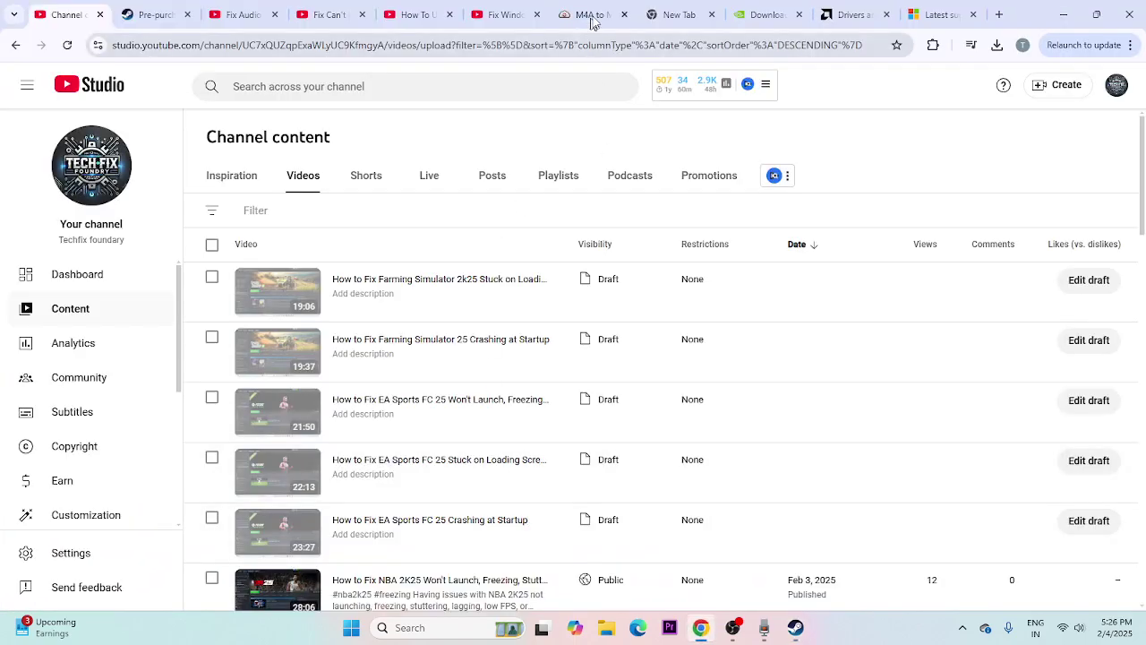
pyautogui.click(678, 15)
pyautogui.click(766, 14)
pyautogui.moveTo(1143, 200); pyautogui.dragTo(1143, 252)
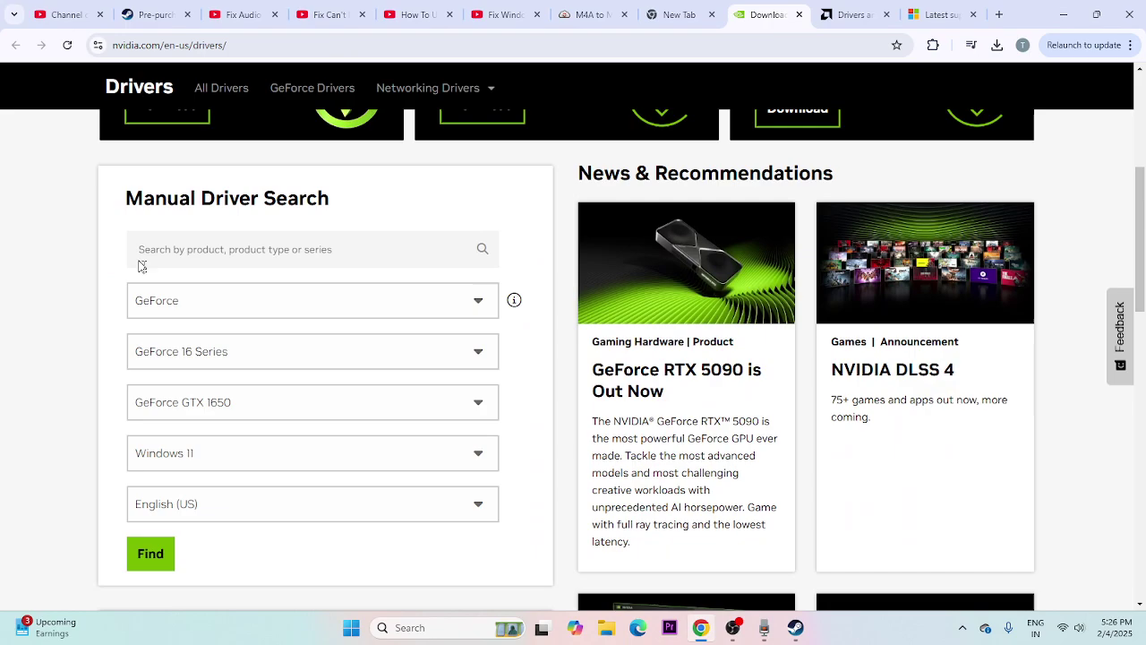
pyautogui.click(194, 303)
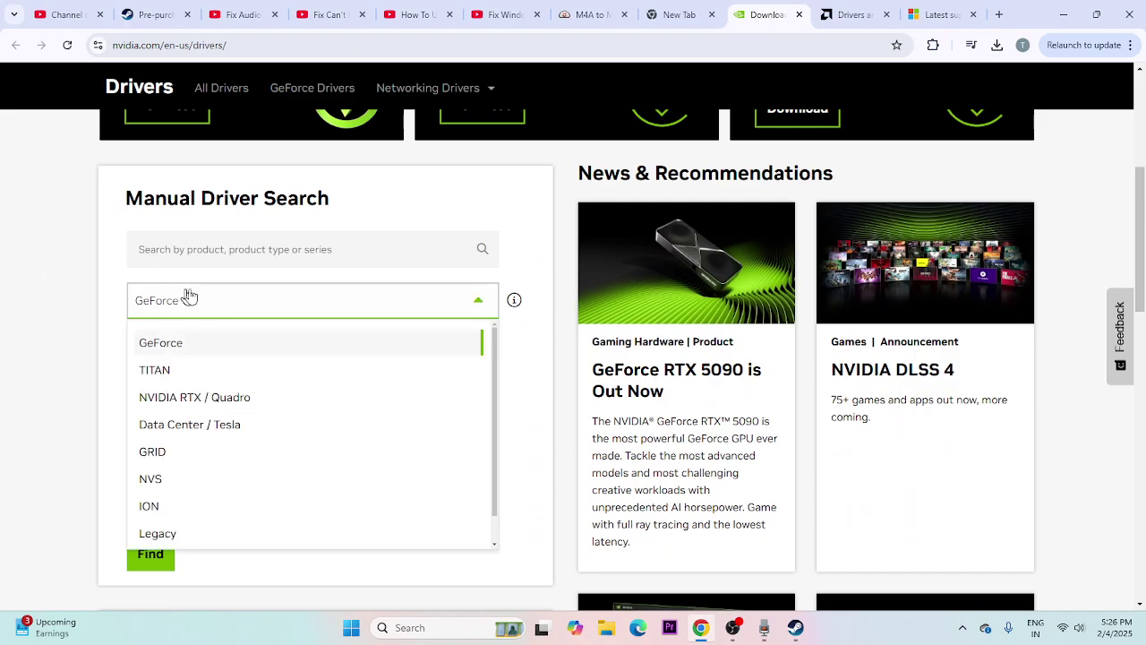
pyautogui.click(205, 303)
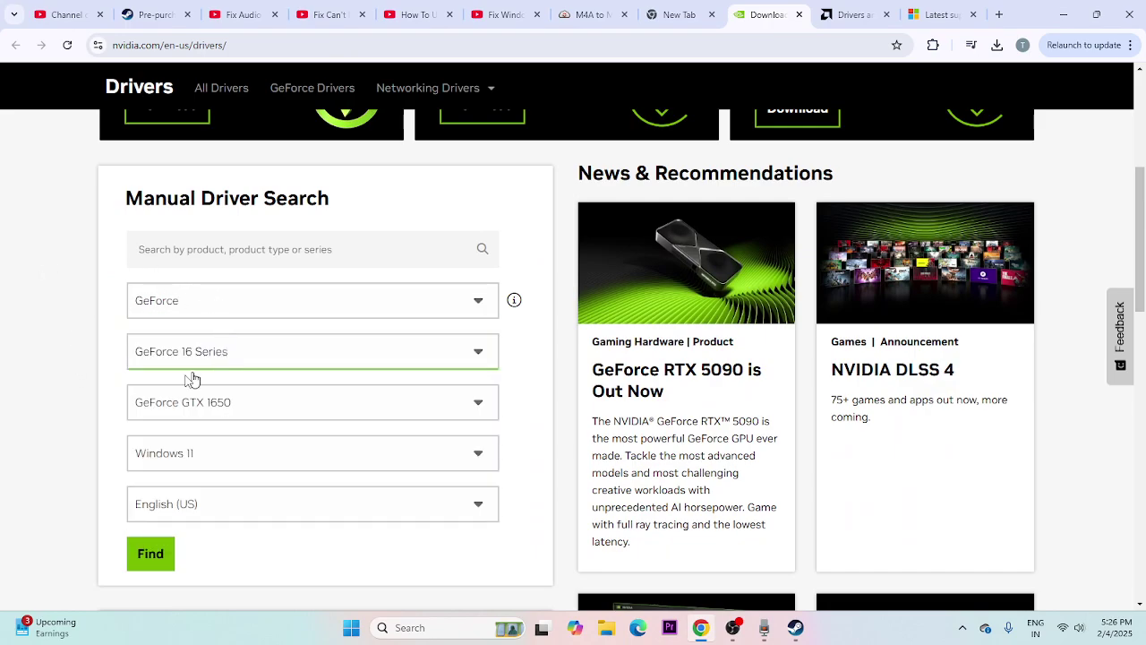
# Browse the product series choices in the Manual Driver Search form and keep GeForce 16 Series
pyautogui.click(265, 358)
pyautogui.scroll(-3, 273, 484)
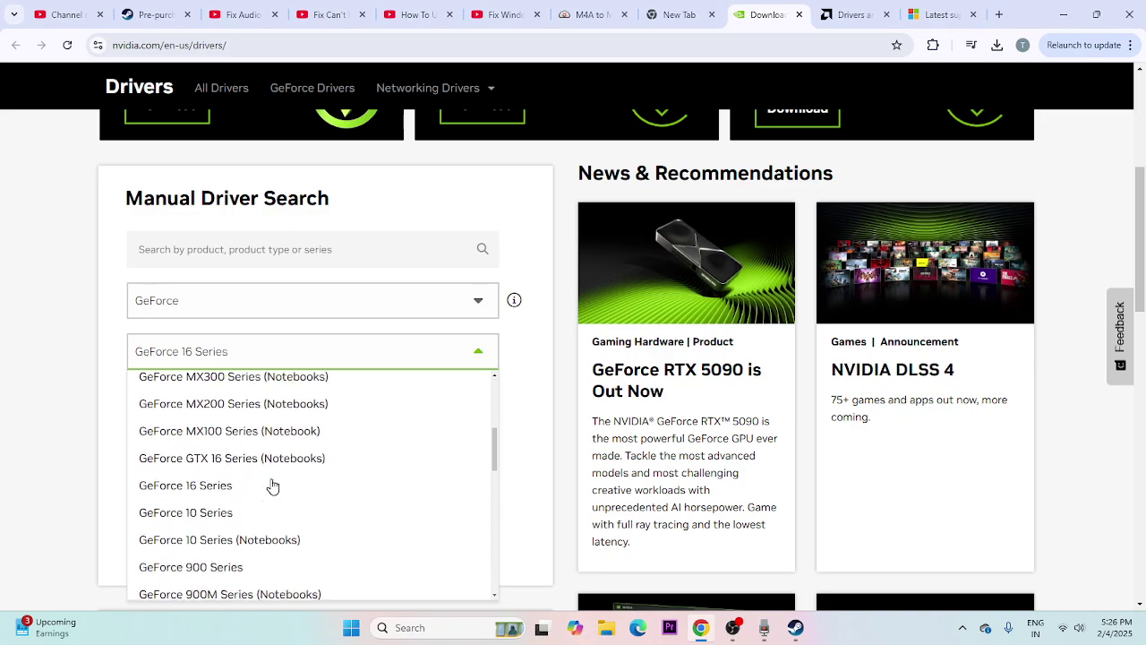
pyautogui.scroll(3, 268, 484)
pyautogui.scroll(-3, 269, 430)
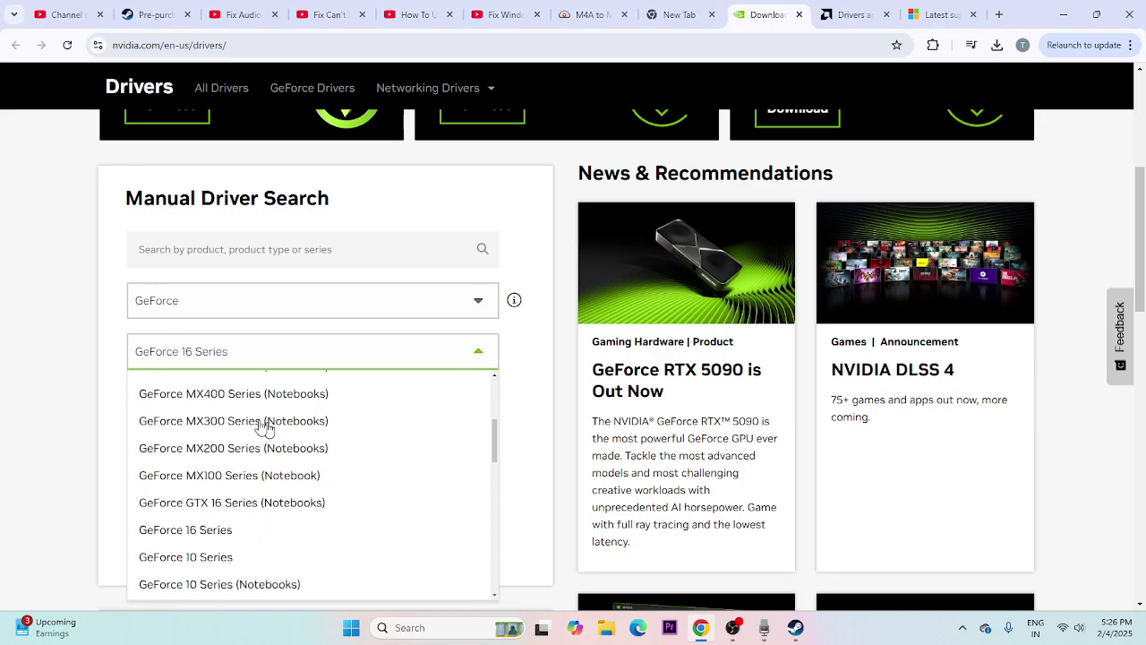
pyautogui.click(214, 352)
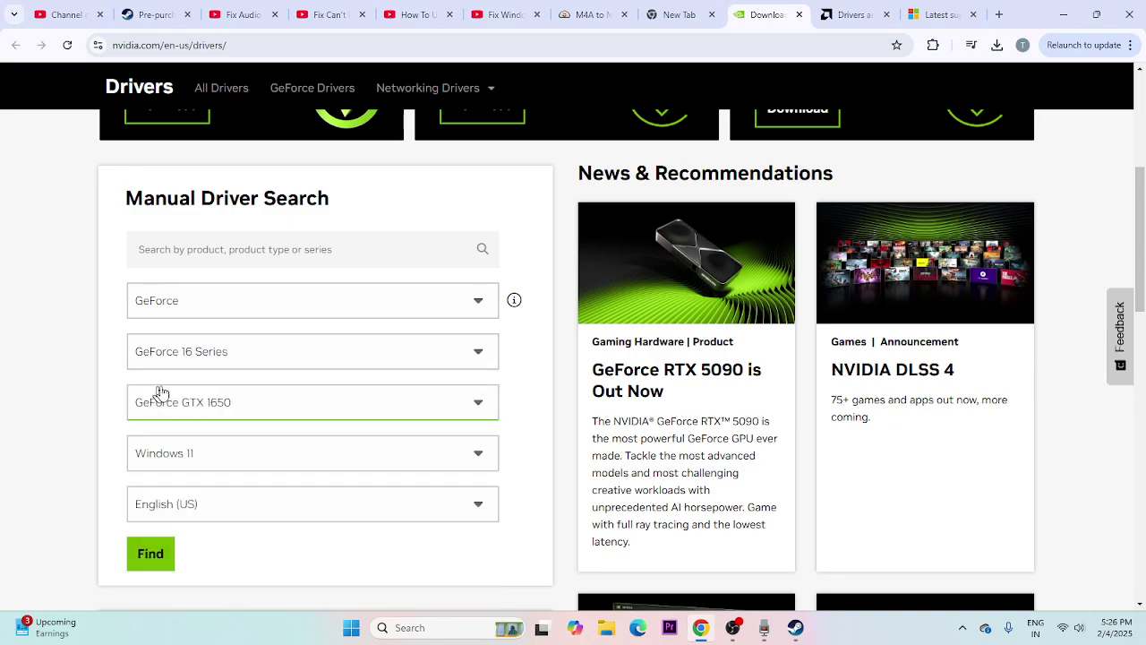
# Find drivers for the GeForce GTX 1650 on Windows 11 and review the Game Ready and Studio driver results
pyautogui.click(243, 401)
pyautogui.click(121, 461)
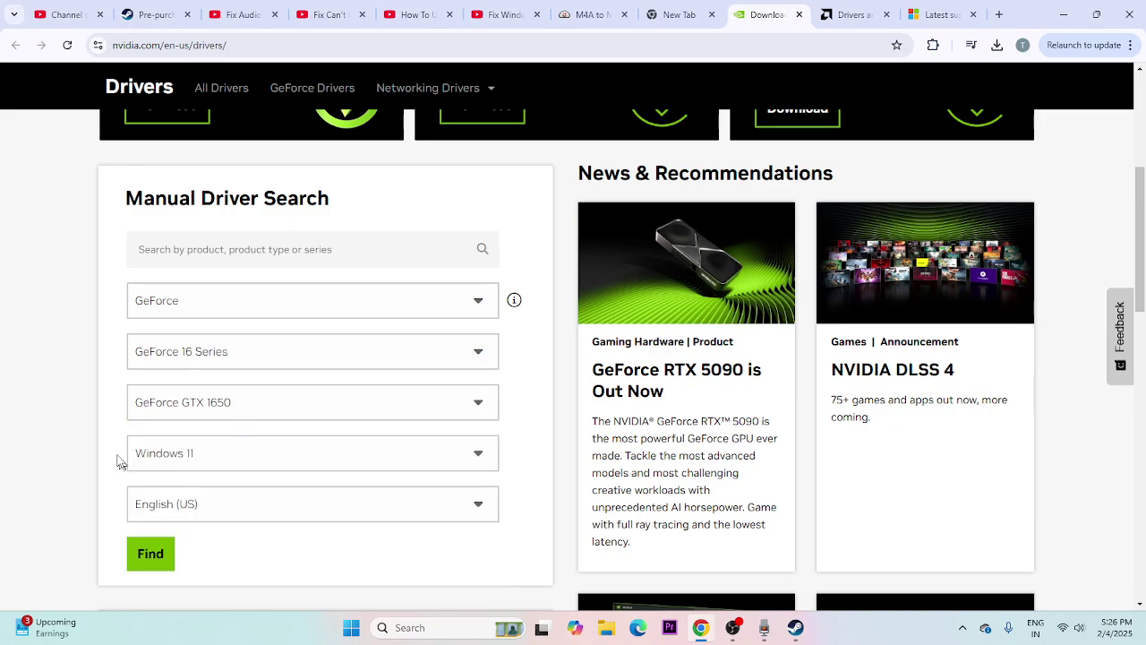
pyautogui.click(211, 454)
pyautogui.click(212, 457)
pyautogui.click(158, 562)
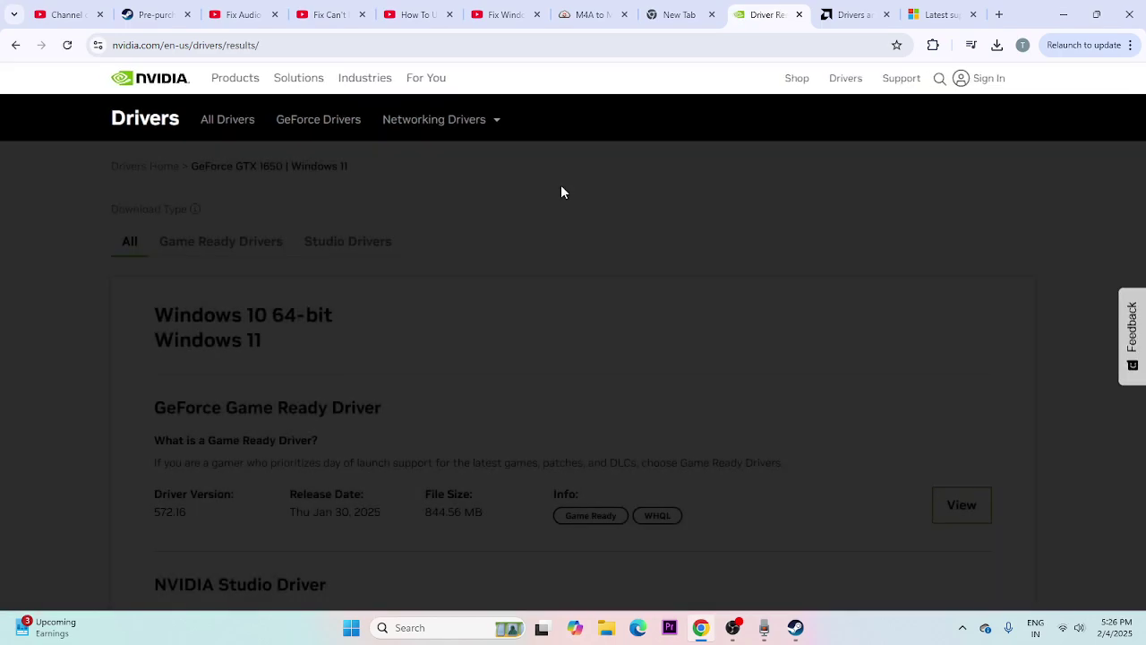
pyautogui.scroll(-2, 388, 301)
pyautogui.scroll(-2, 376, 306)
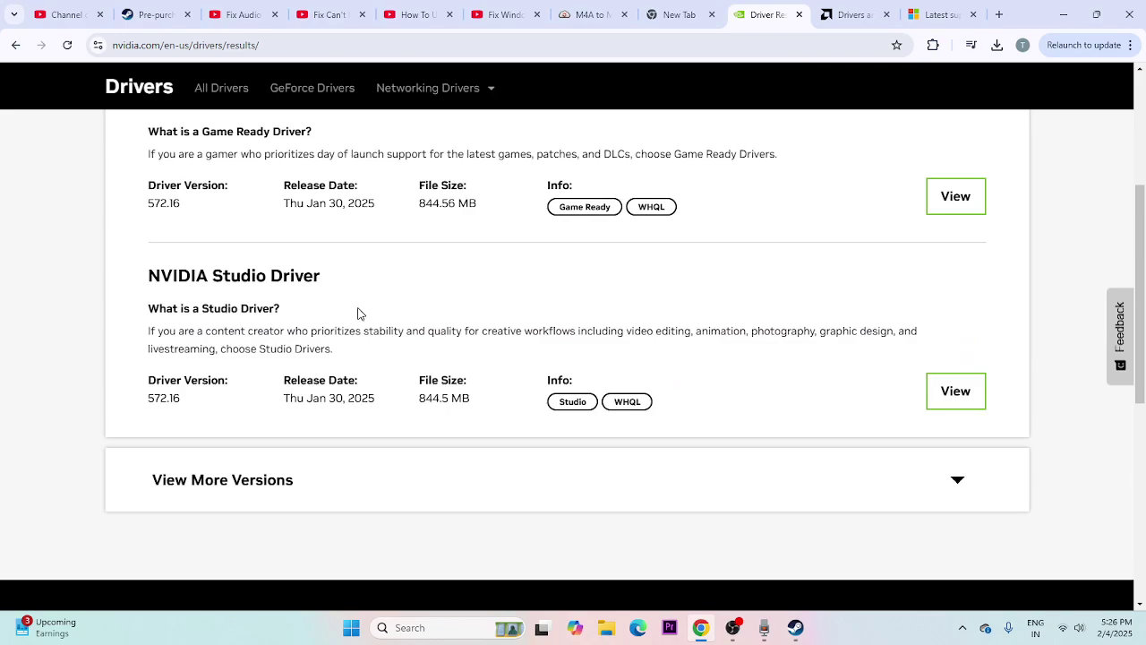
pyautogui.scroll(2, 358, 312)
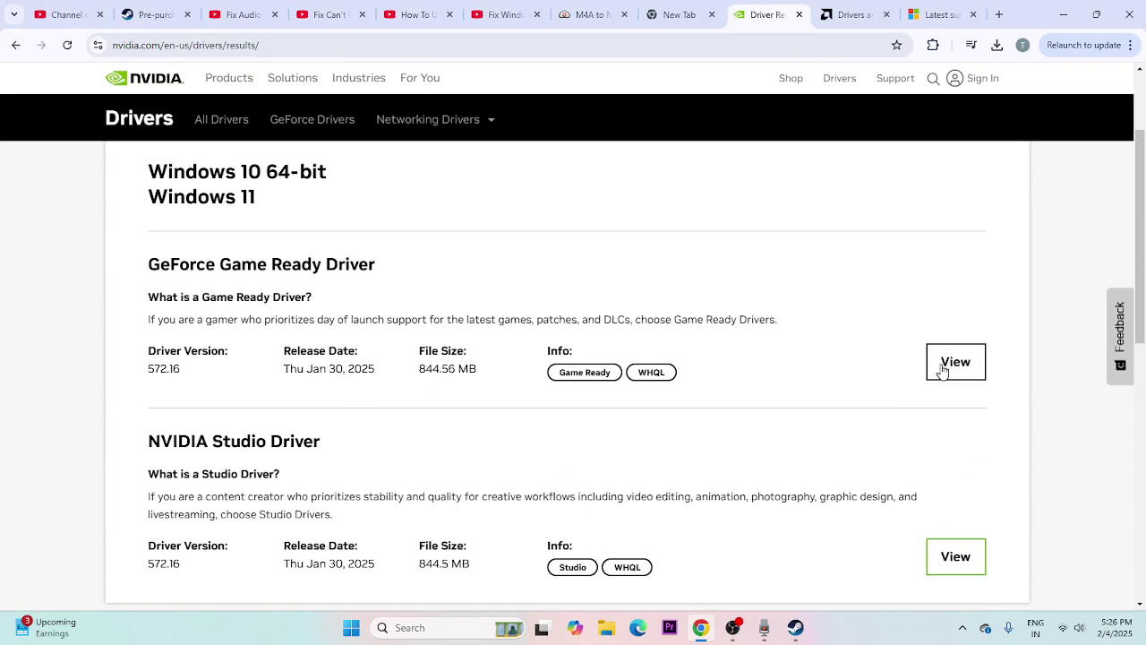
# On AMD's driver page, look up drivers for Graphics, Radeon RX, Radeon RX 5000 Series, AMD Radeon RX 5700
pyautogui.click(850, 15)
pyautogui.scroll(-2, 457, 309)
pyautogui.scroll(-4, 455, 303)
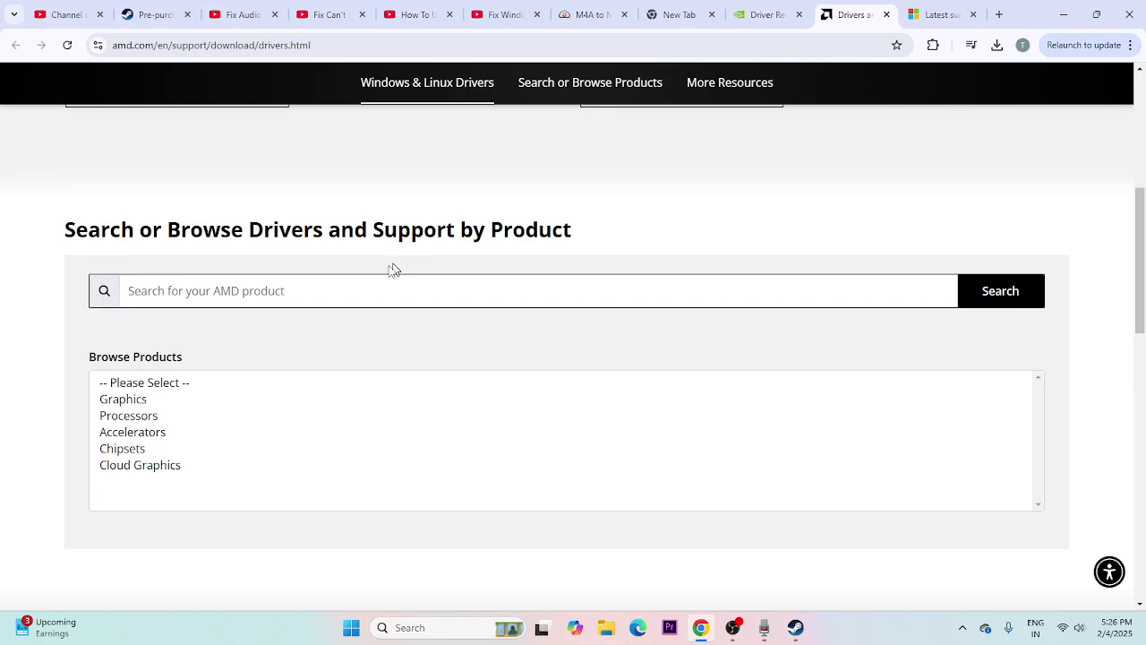
pyautogui.click(105, 397)
pyautogui.scroll(-3, 159, 280)
pyautogui.click(142, 253)
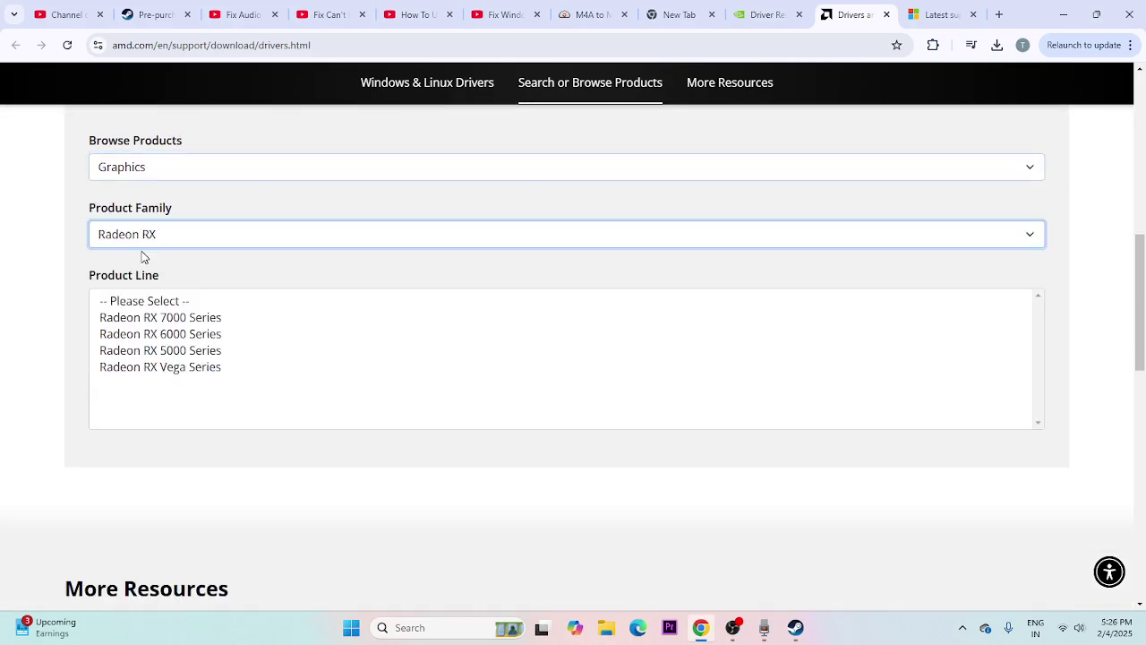
pyautogui.click(142, 349)
pyautogui.click(184, 417)
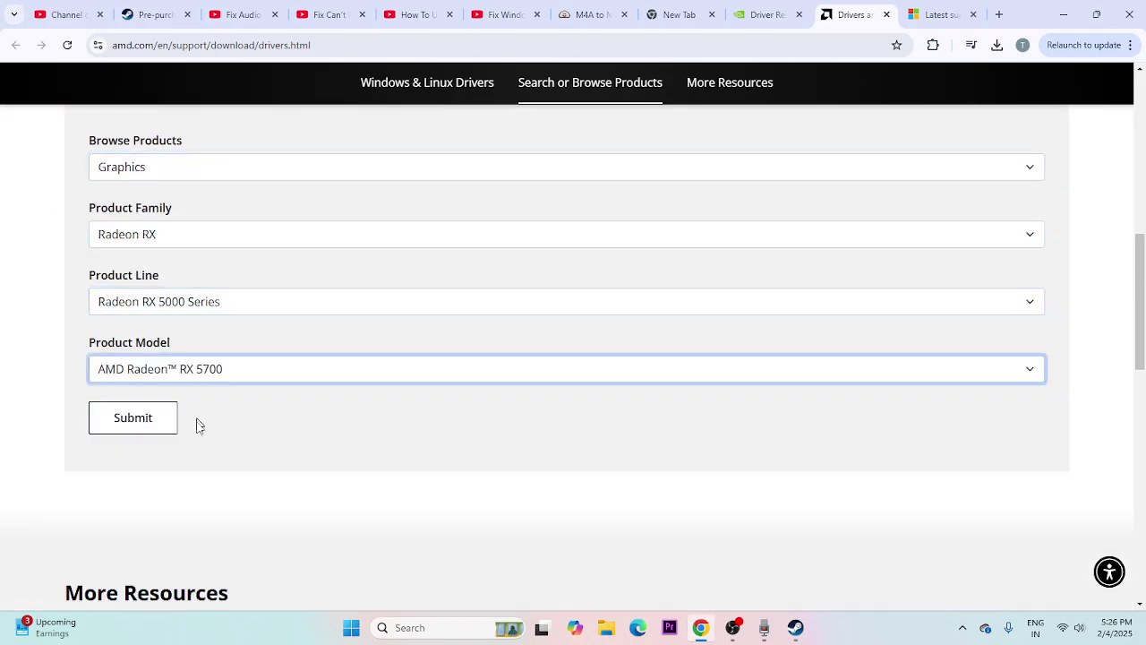
pyautogui.click(140, 419)
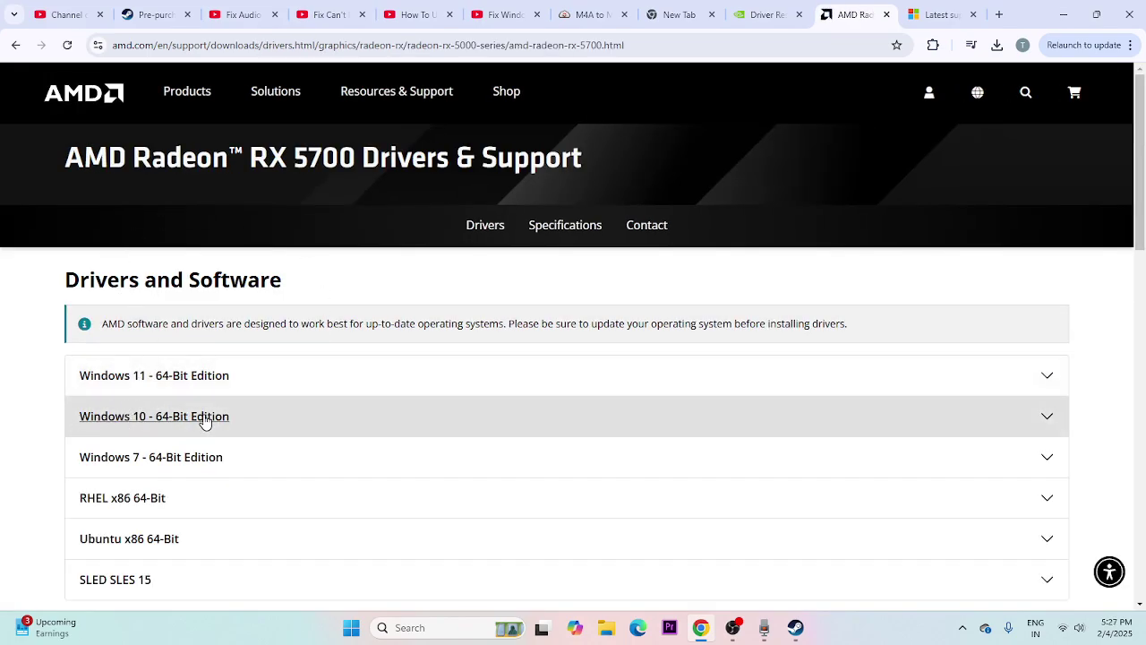
# Examine Microsoft's latest supported Visual C++ Redistributable page, including the download links for the X86 and X64 architectures
pyautogui.click(936, 15)
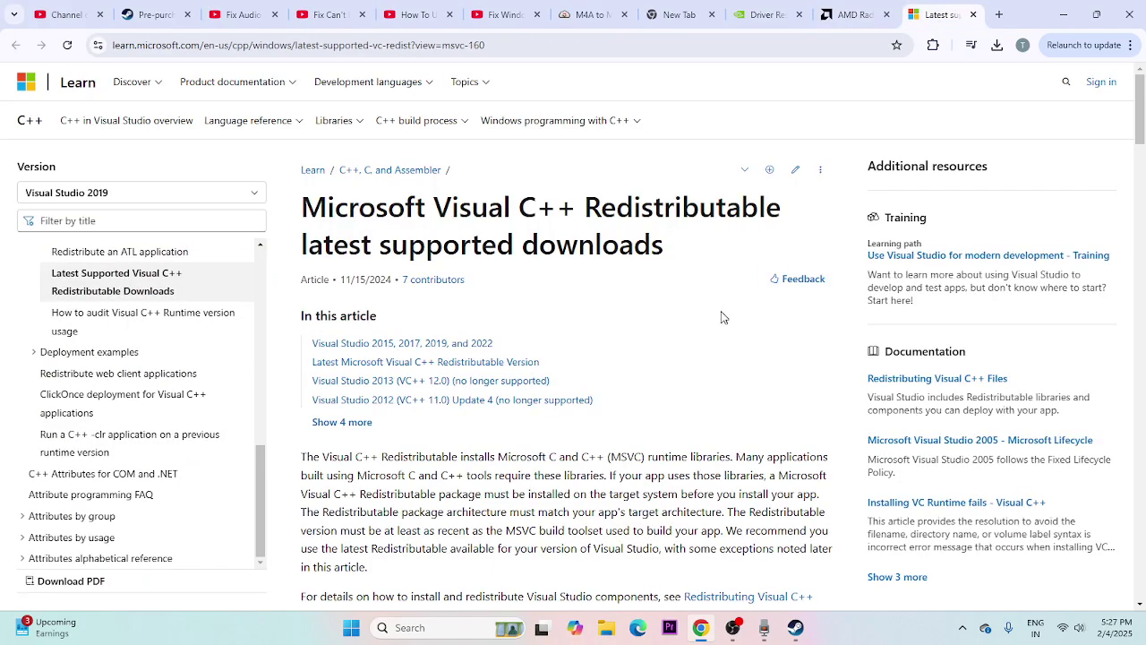
pyautogui.moveTo(724, 255); pyautogui.dragTo(303, 208)
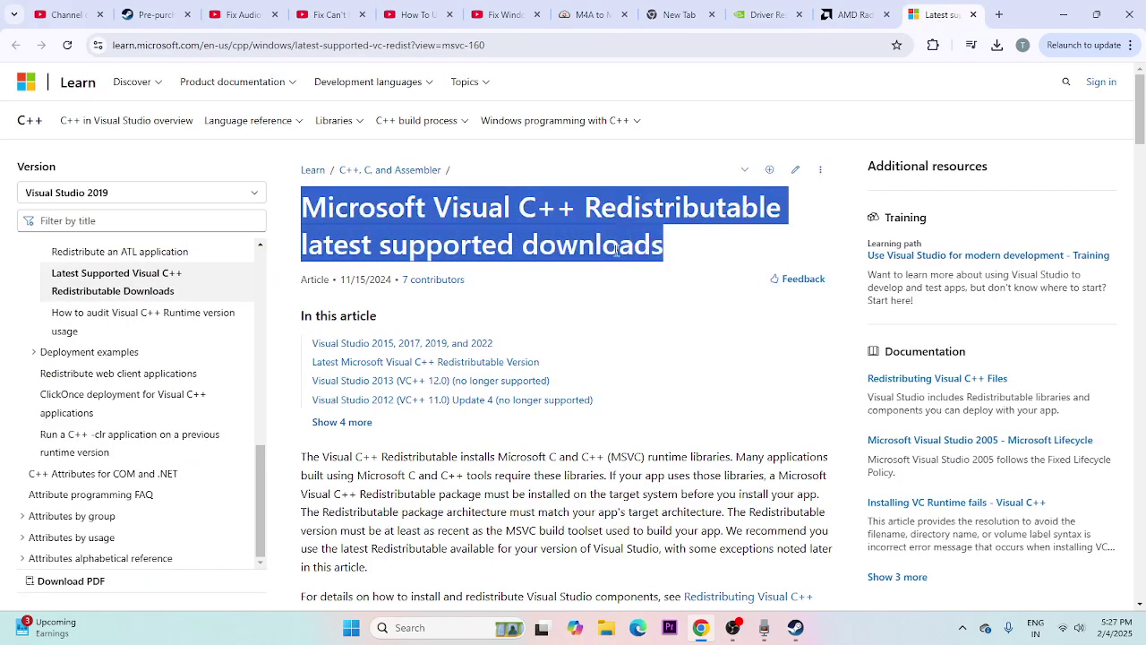
pyautogui.click(667, 256)
pyautogui.scroll(-9, 667, 257)
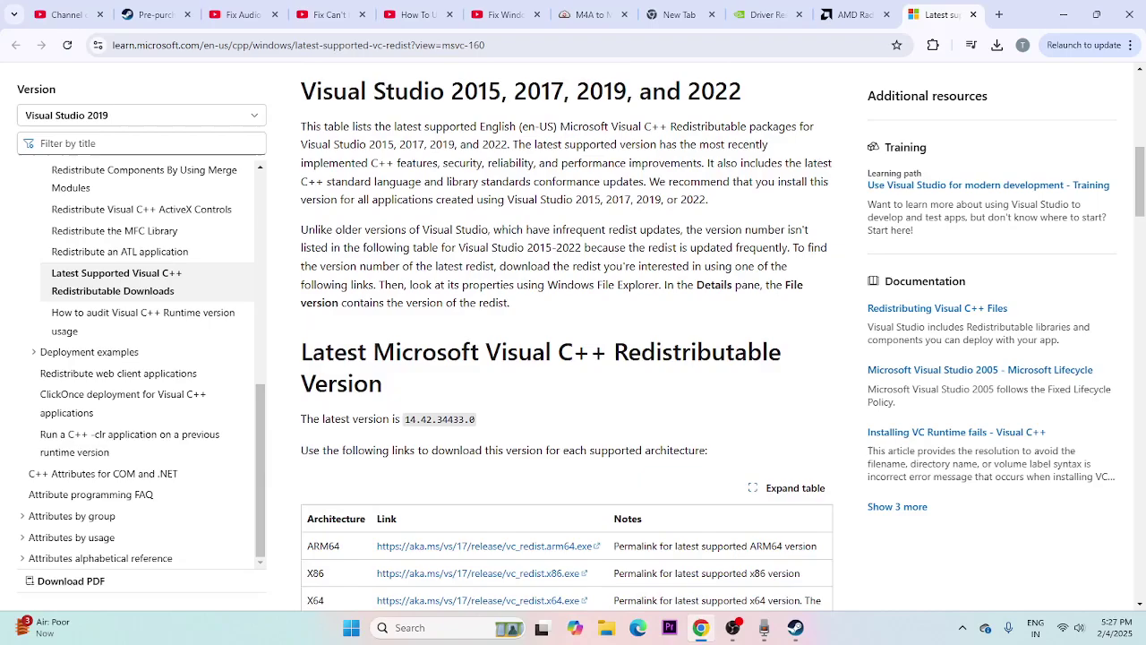
pyautogui.scroll(-2, 667, 256)
pyautogui.moveTo(307, 320); pyautogui.dragTo(435, 323)
pyautogui.click(335, 340)
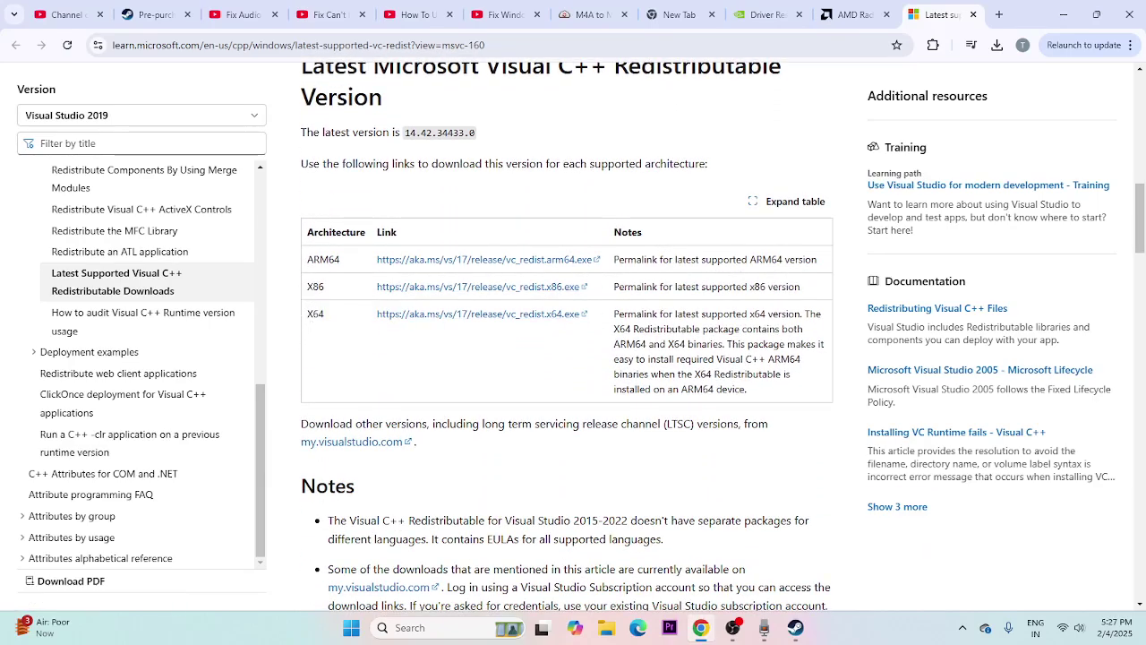
pyautogui.moveTo(313, 286); pyautogui.dragTo(336, 296)
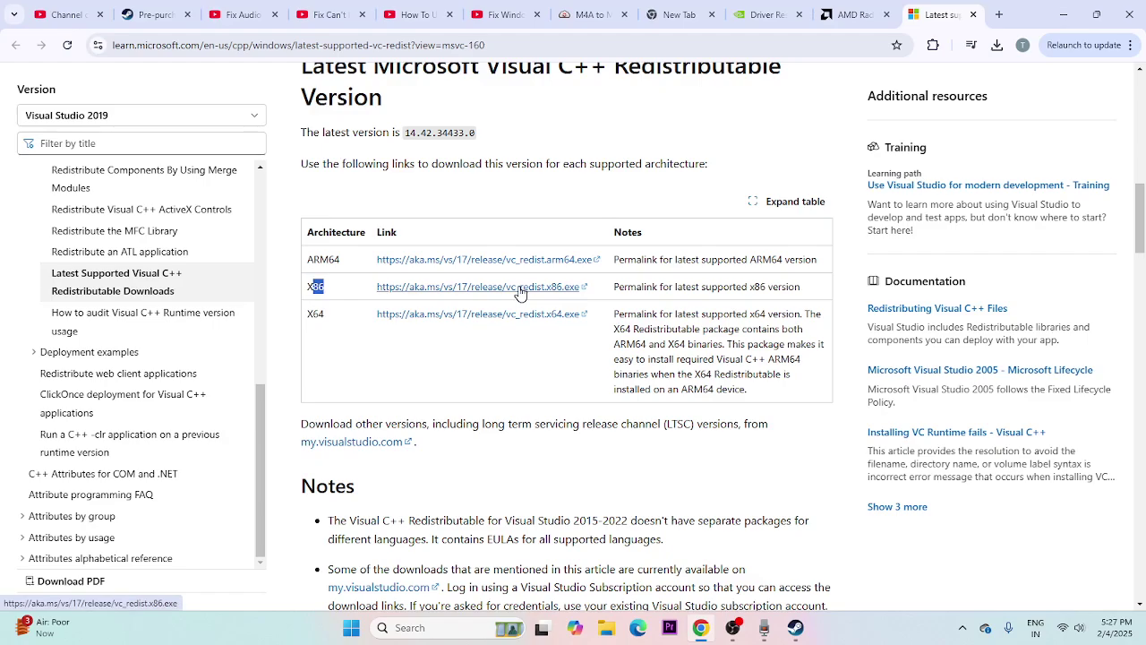
pyautogui.click(437, 387)
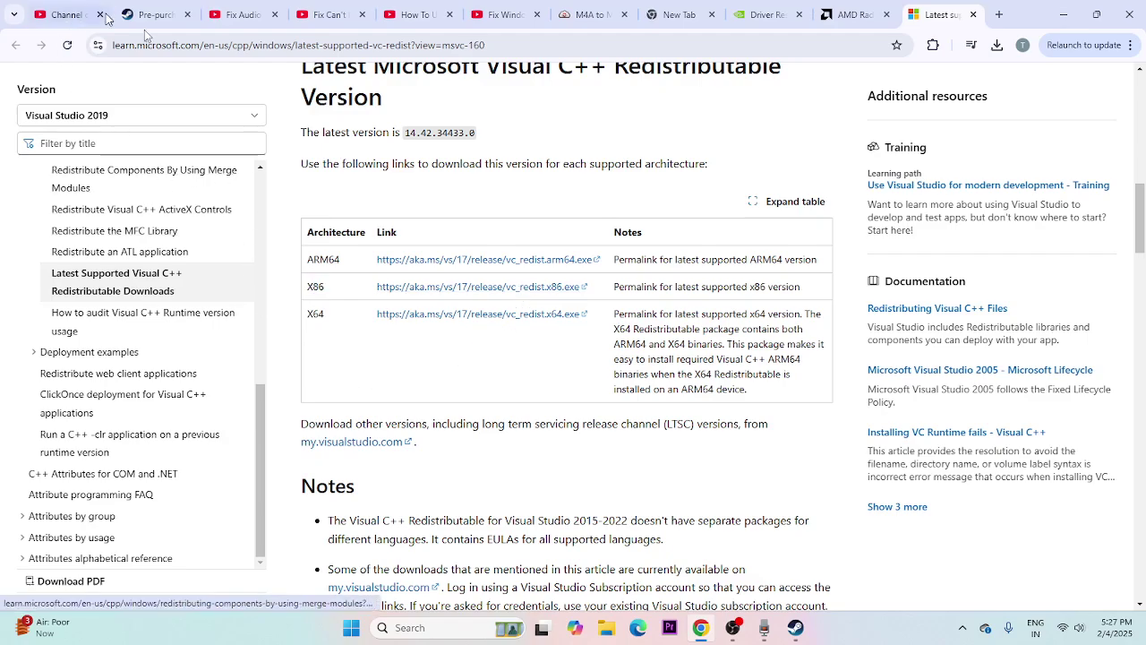
pyautogui.click(795, 626)
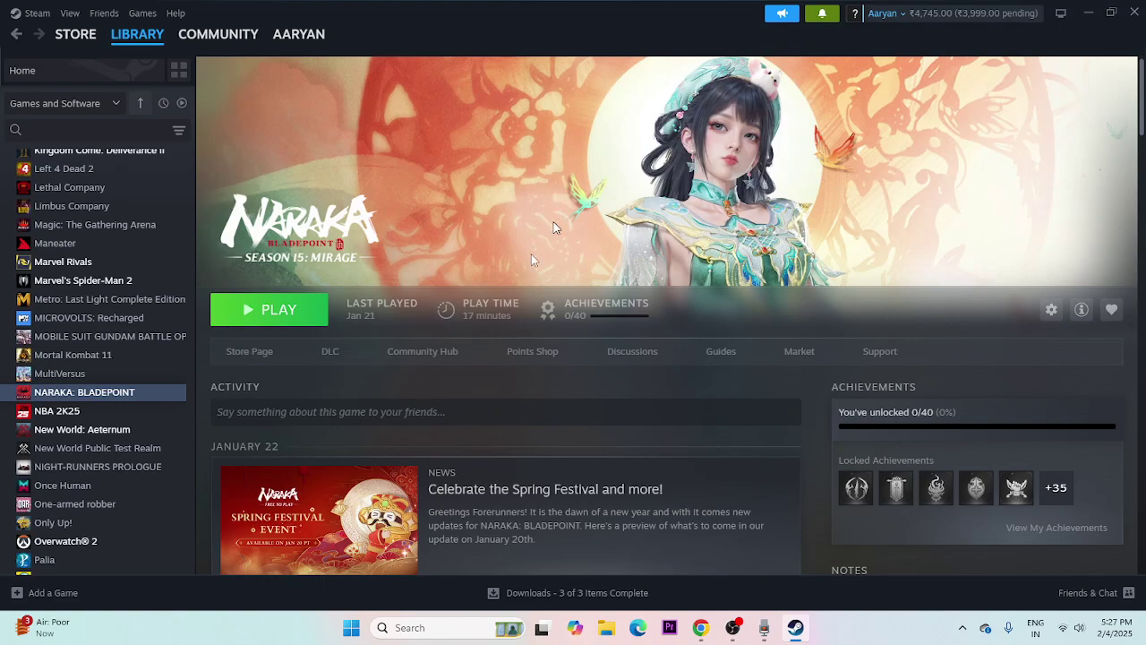
pyautogui.rightClick(66, 398)
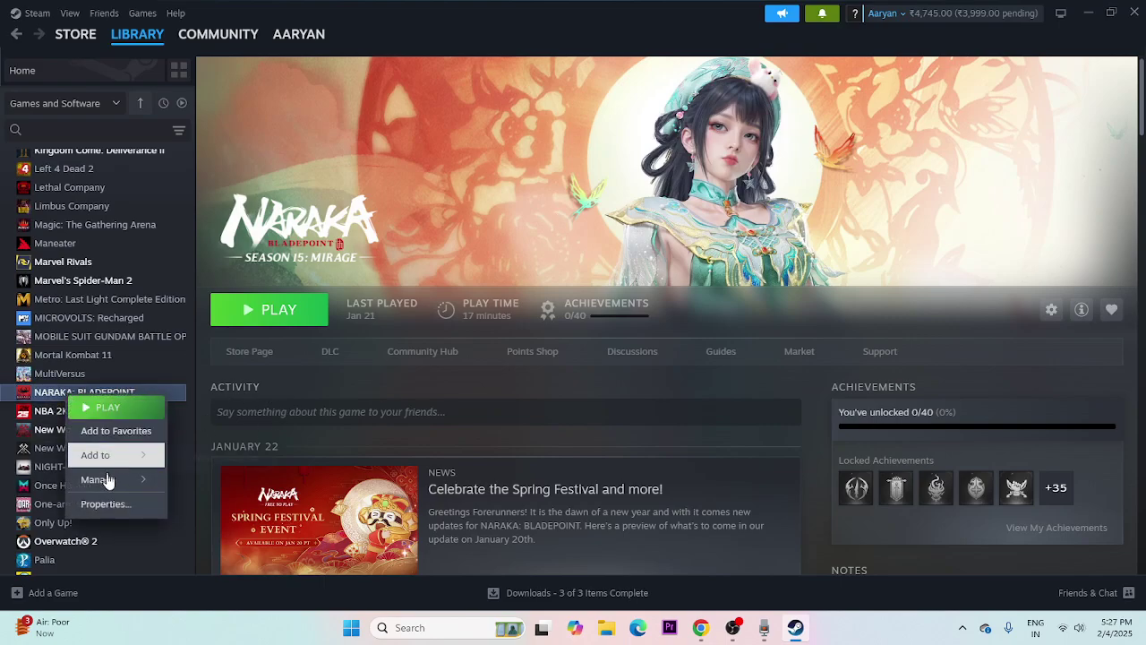
pyautogui.moveTo(98, 455)
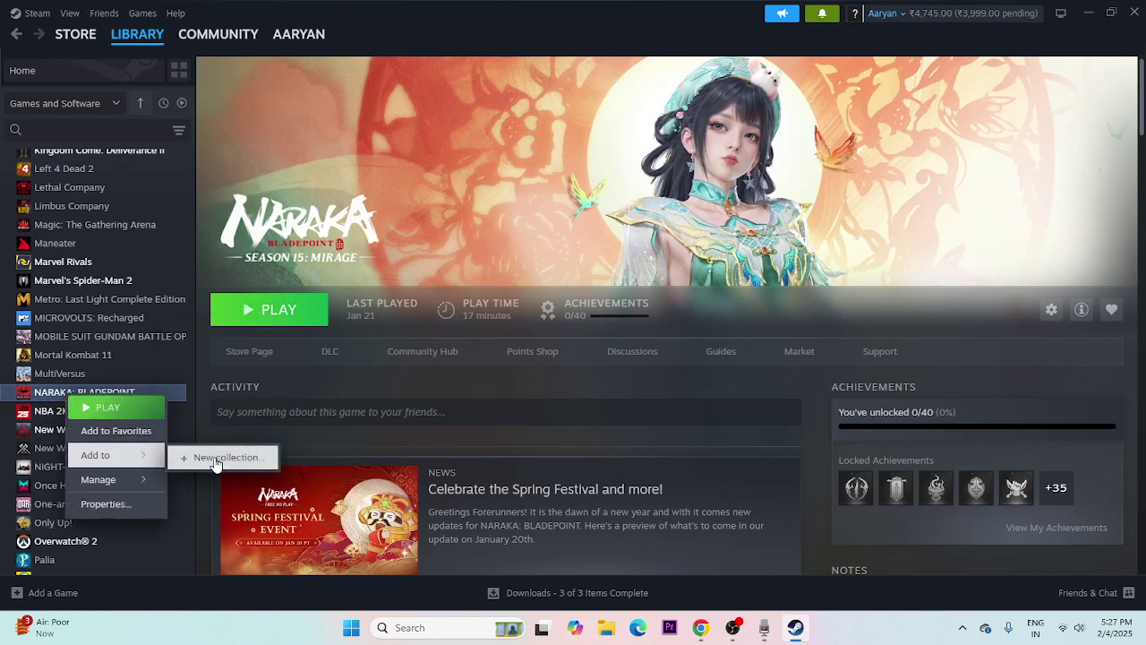
pyautogui.click(874, 283)
# Check the storage space of the drives under This PC in File Explorer, and close the window
pyautogui.press('super+e')
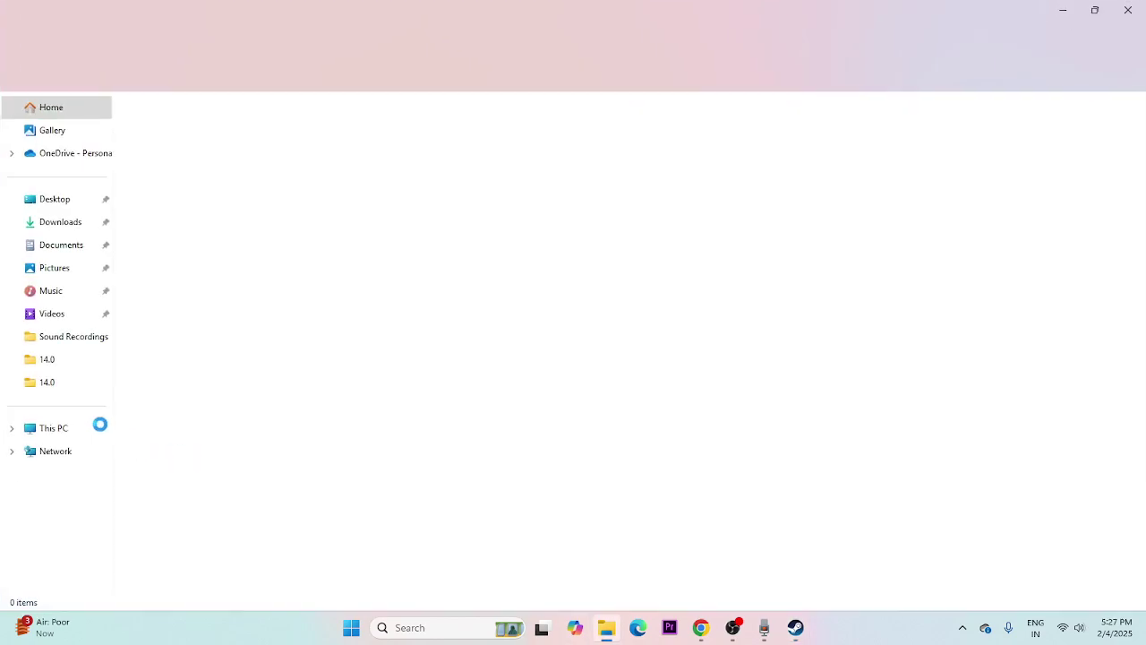
pyautogui.click(87, 430)
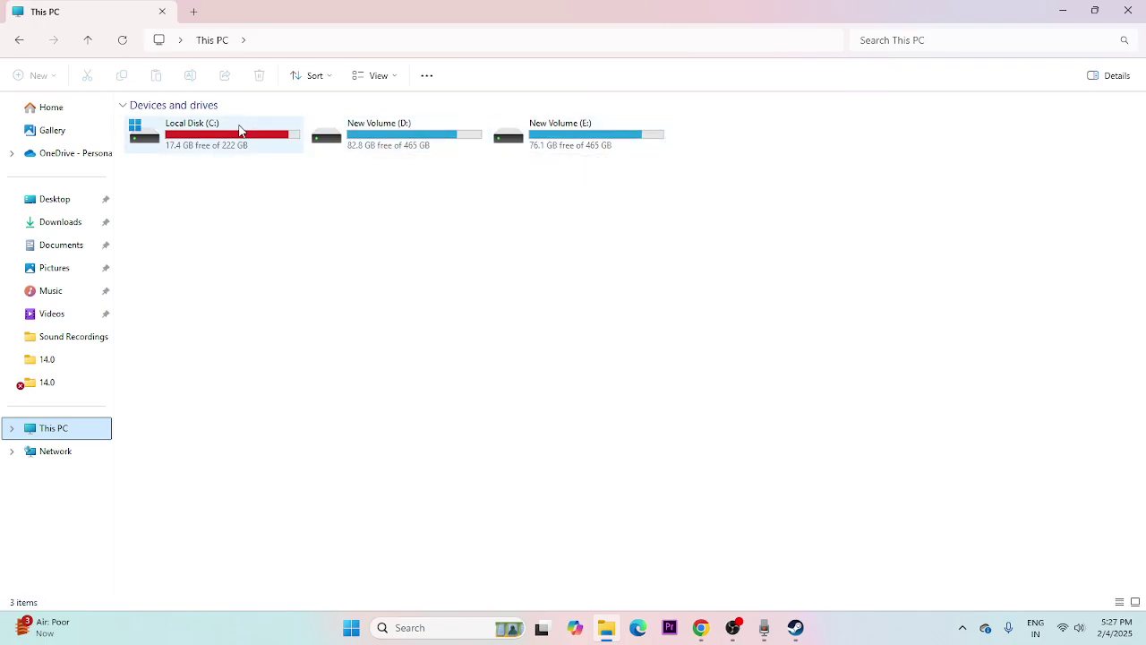
pyautogui.click(1128, 11)
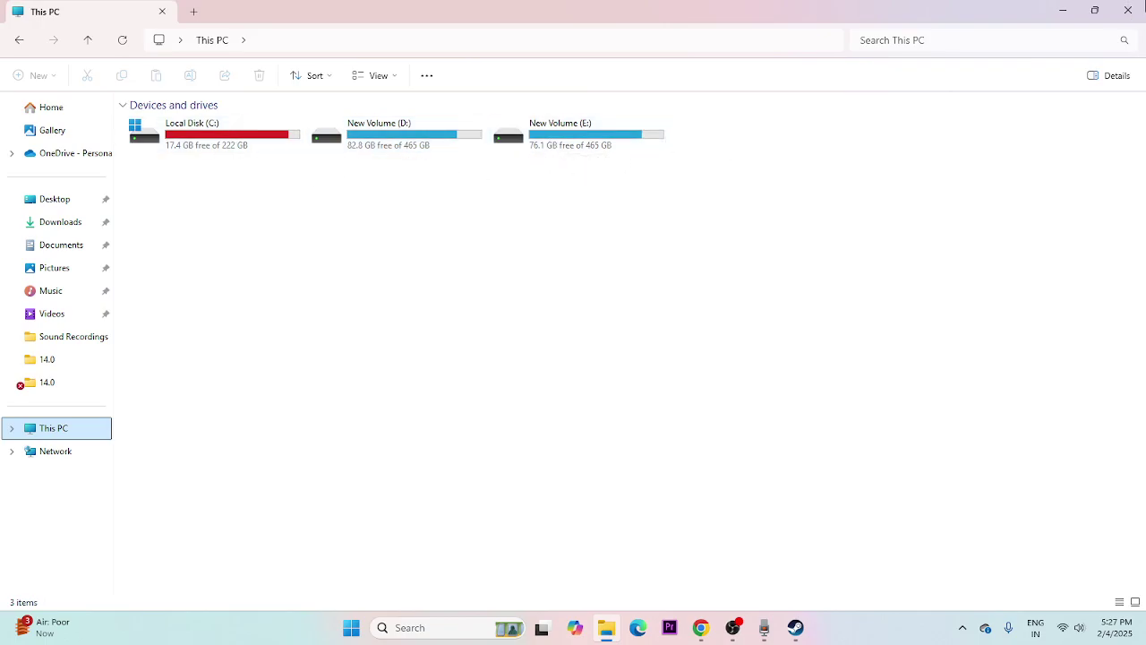
# Return to Steam, verify the integrity of NARAKA: BLADEPOINT's installed game files, and close the game's properties
pyautogui.click(732, 629)
pyautogui.click(795, 627)
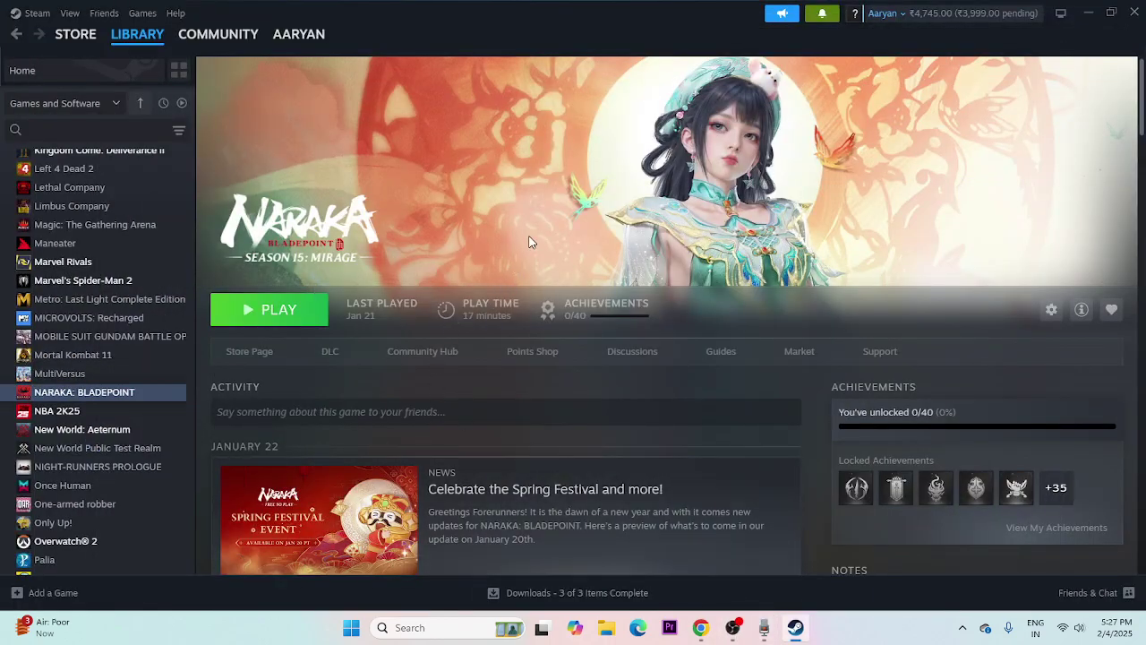
pyautogui.rightClick(71, 397)
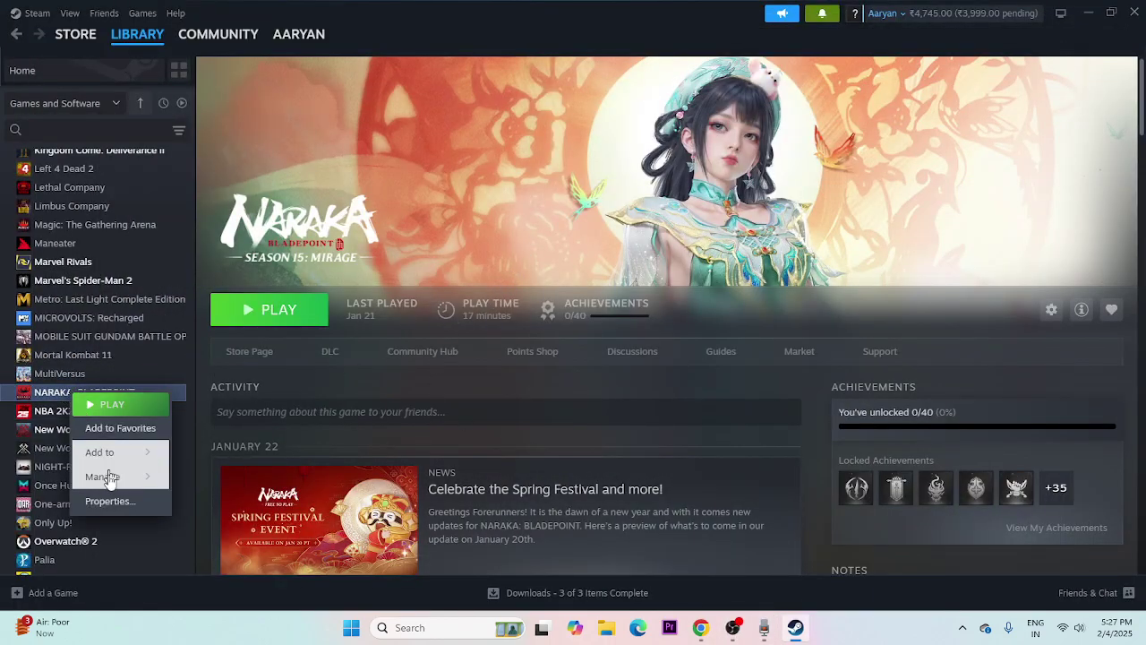
pyautogui.click(107, 497)
pyautogui.click(331, 229)
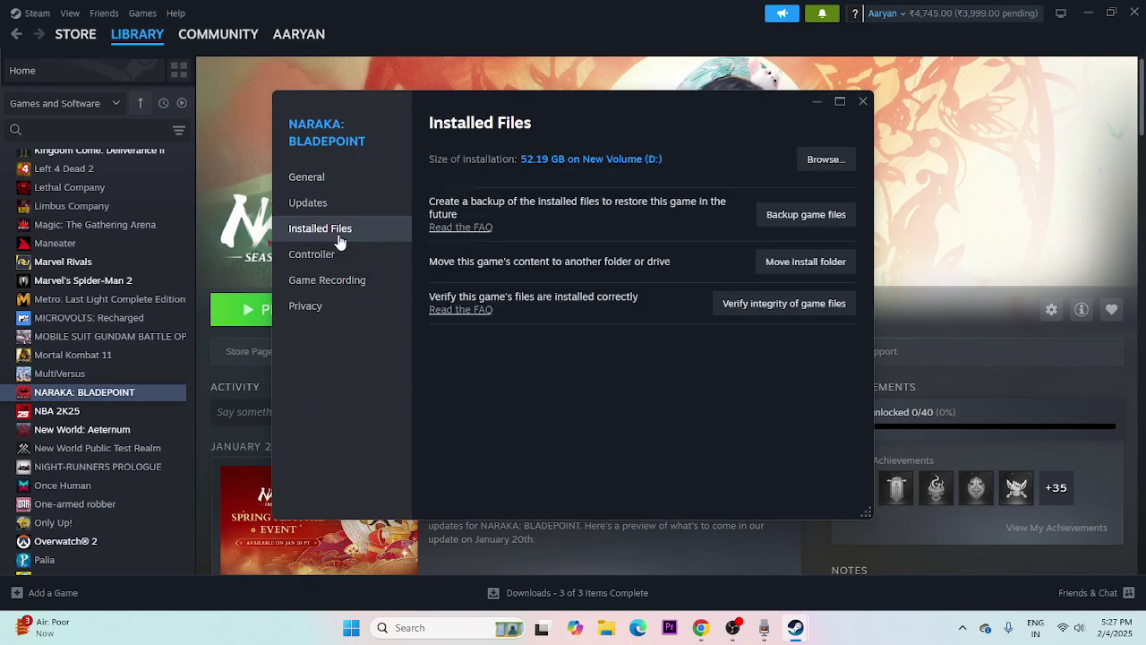
pyautogui.click(785, 304)
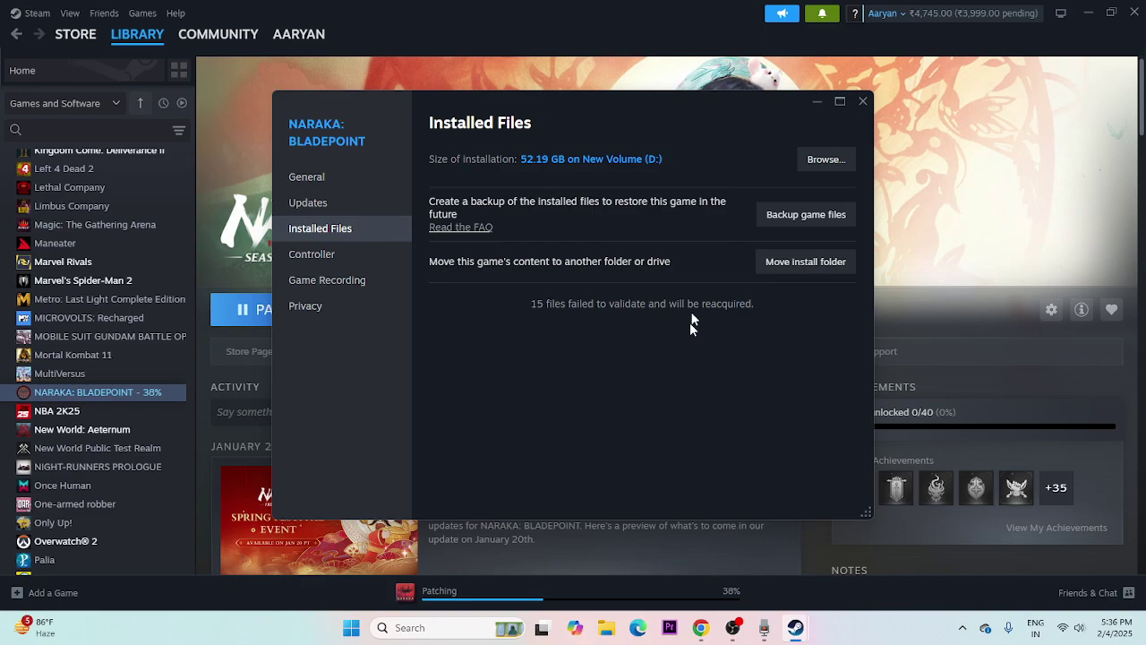
pyautogui.click(861, 101)
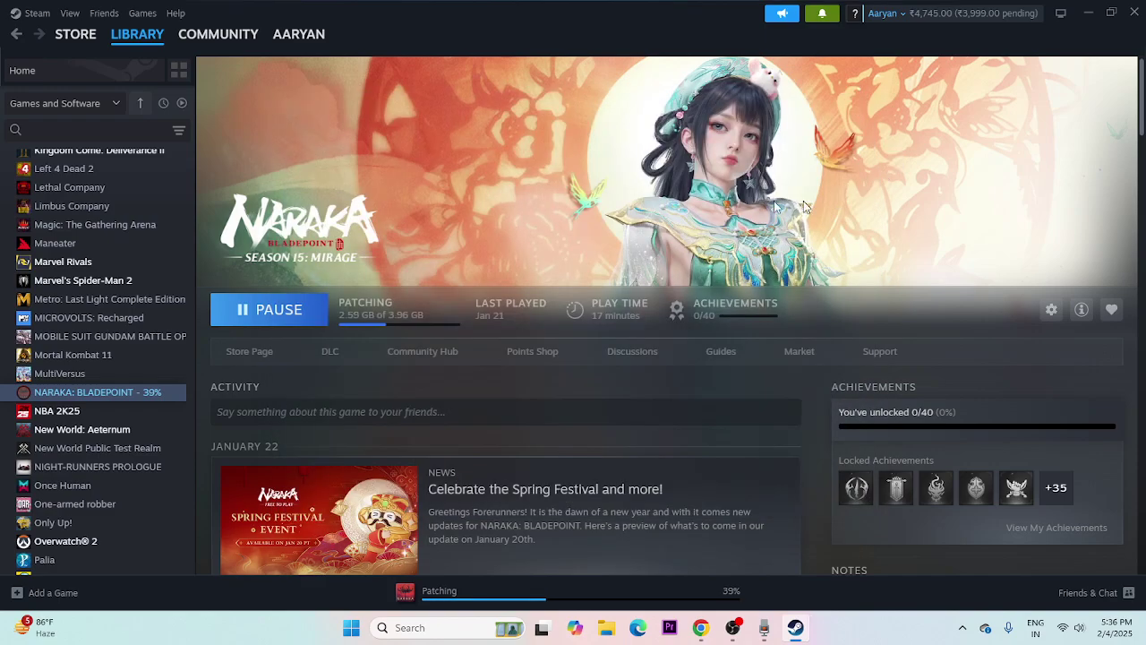